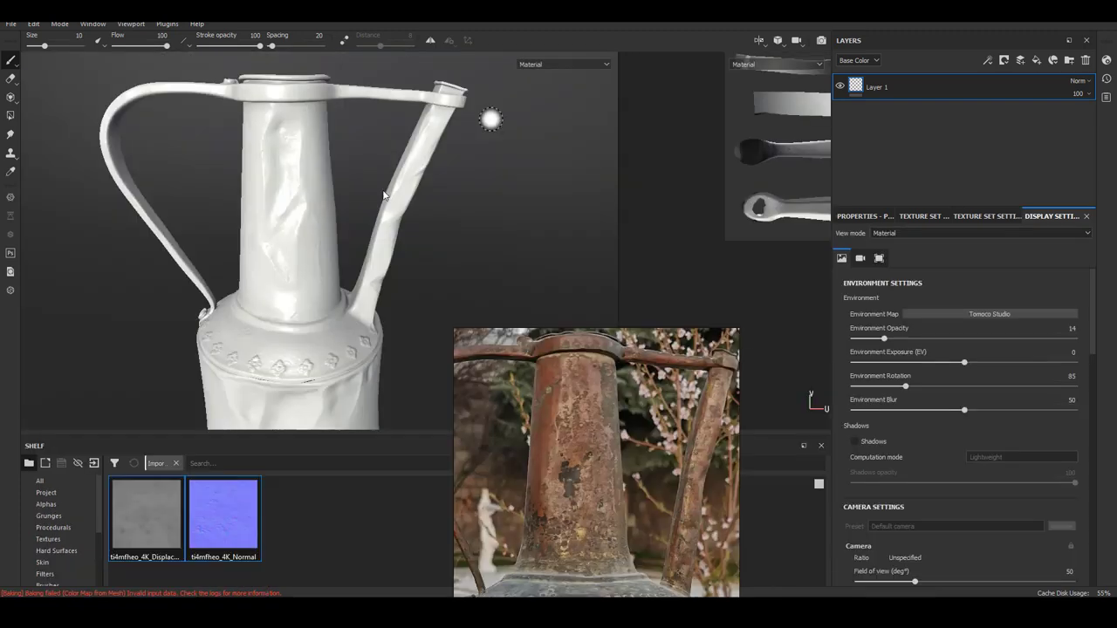
Step: Rename the new folder to 'extra surface details'
left_click_drag(384, 195, 454, 200, "alt")
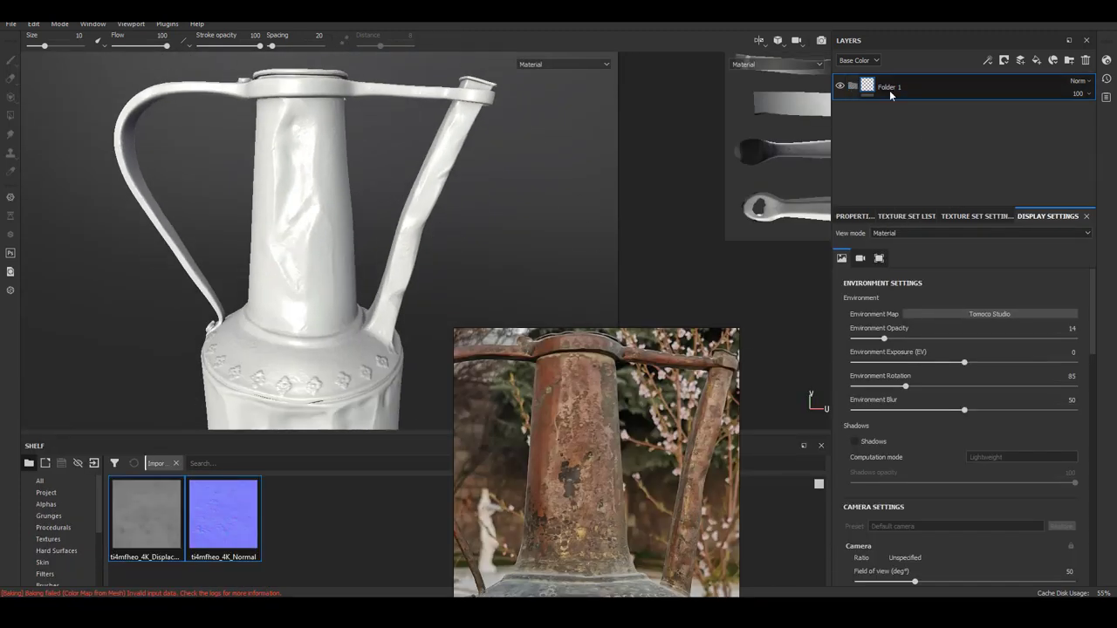
double_click(889, 87)
type("extra surface details")
right_click(944, 149)
left_click(906, 216)
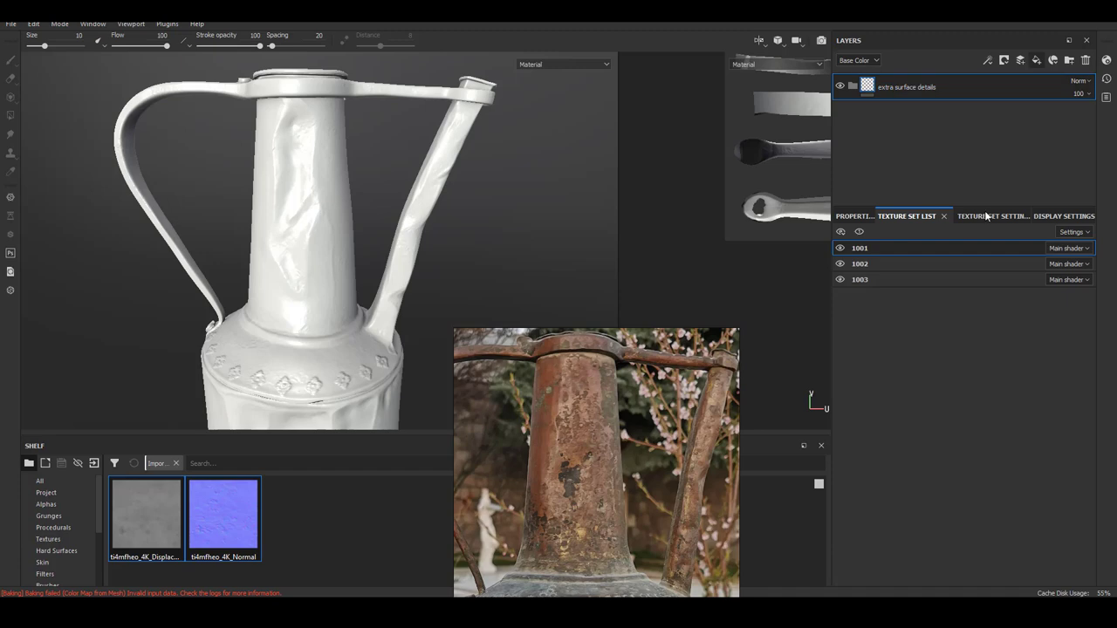
Step: Name the height fill layer 'over all height breakup' and make it visible
left_click(895, 118)
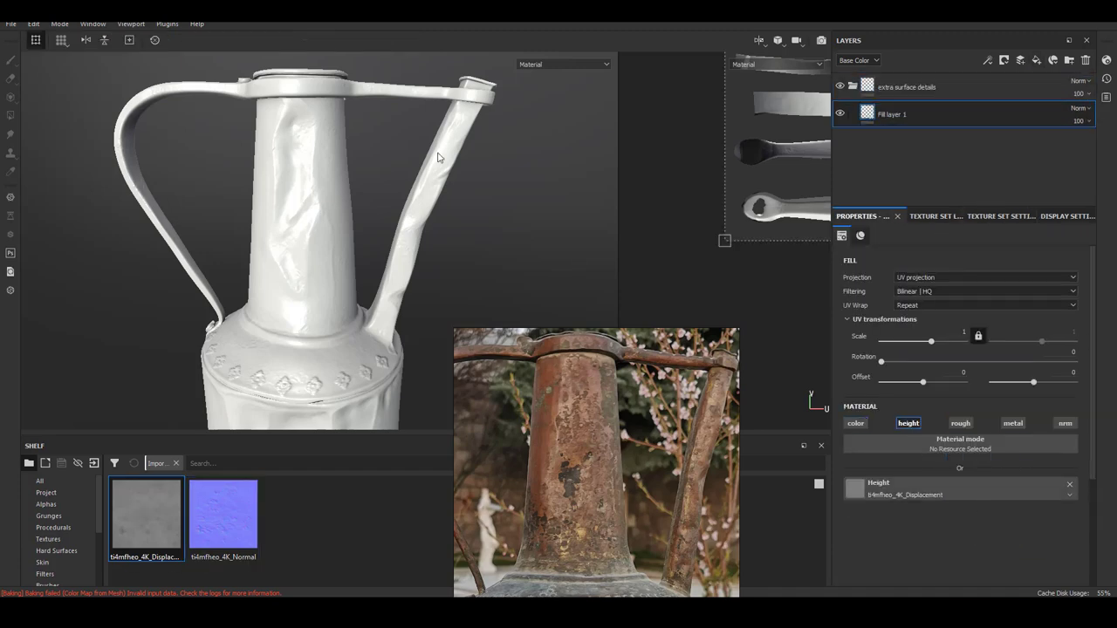
left_click_drag(438, 157, 518, 222, "alt")
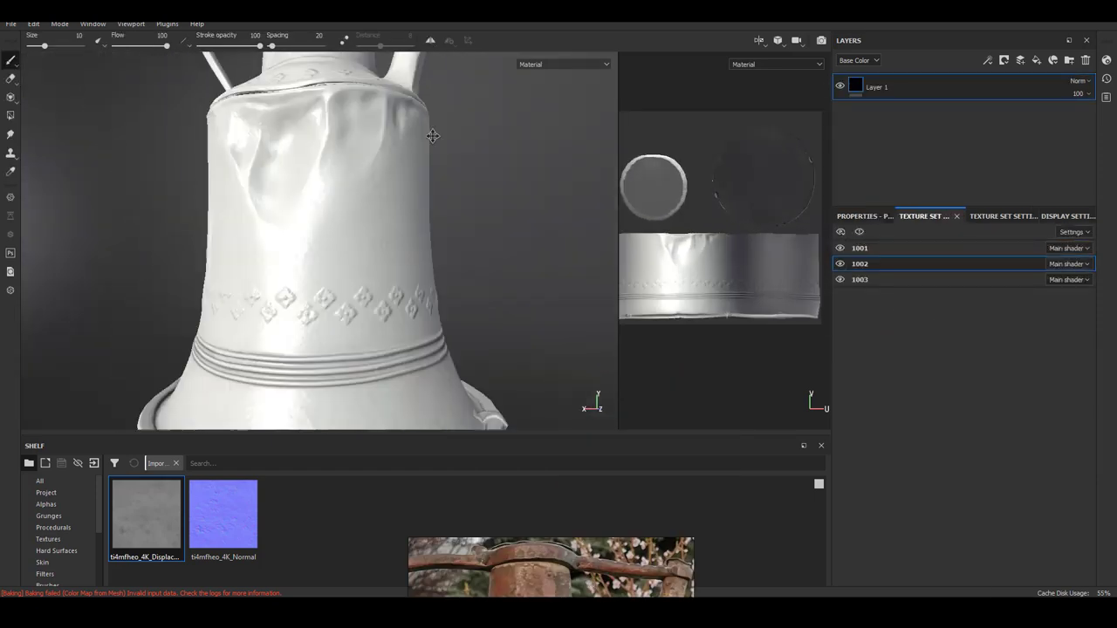
type("extra surface details")
key("Return")
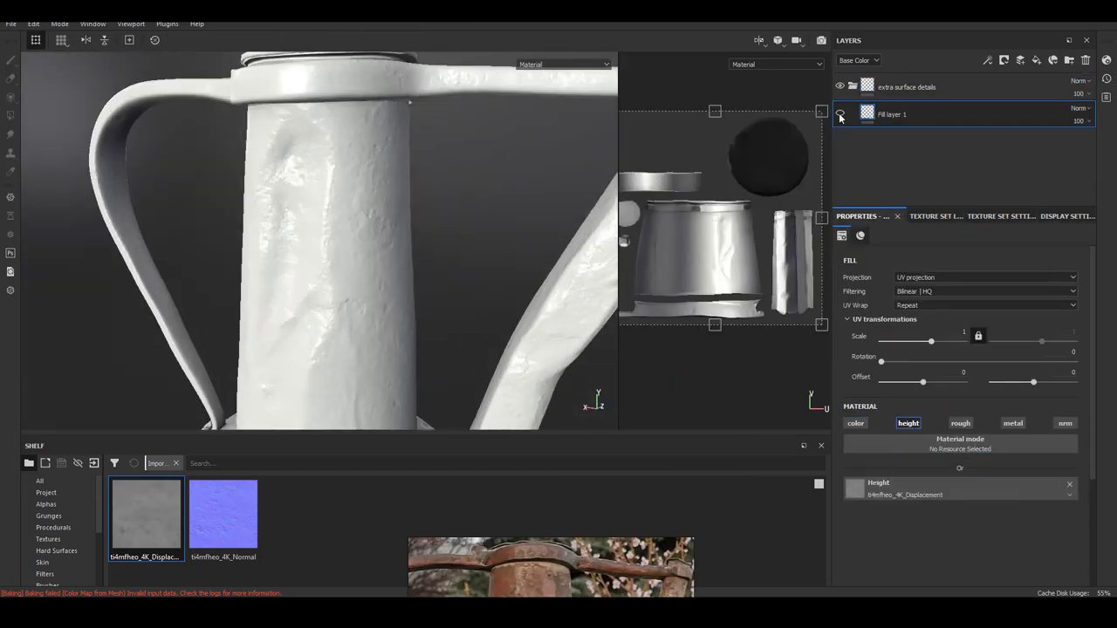
left_click(840, 115)
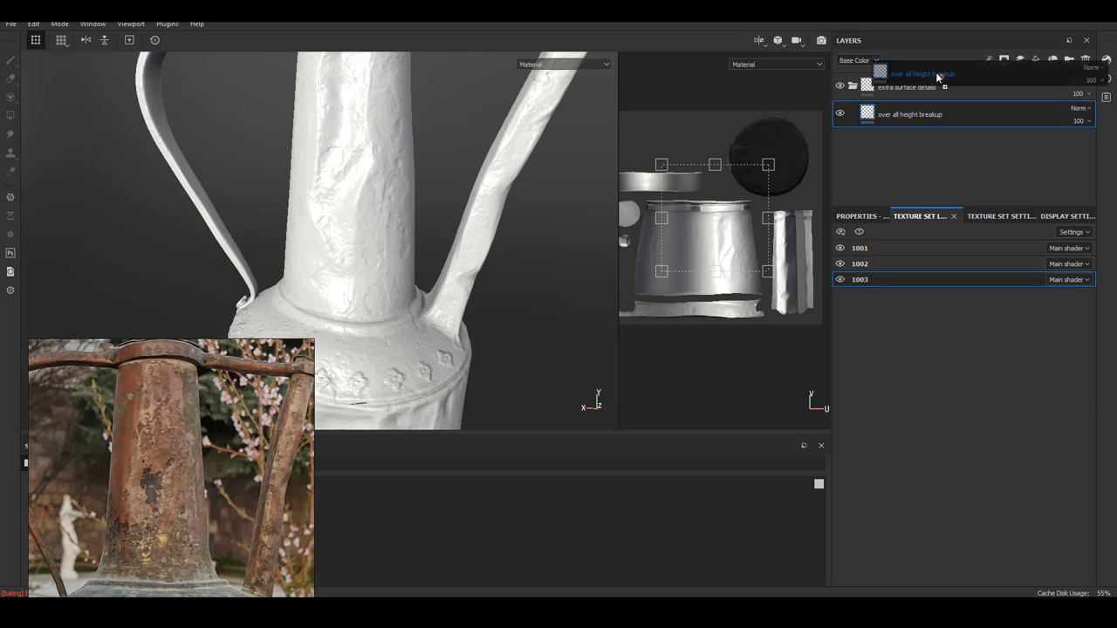
Step: Reposition the over all height breakup layer and review the ewer's decorated body and base
left_click_drag(936, 77, 940, 80)
middle_click_drag(504, 293, 451, 232, "alt")
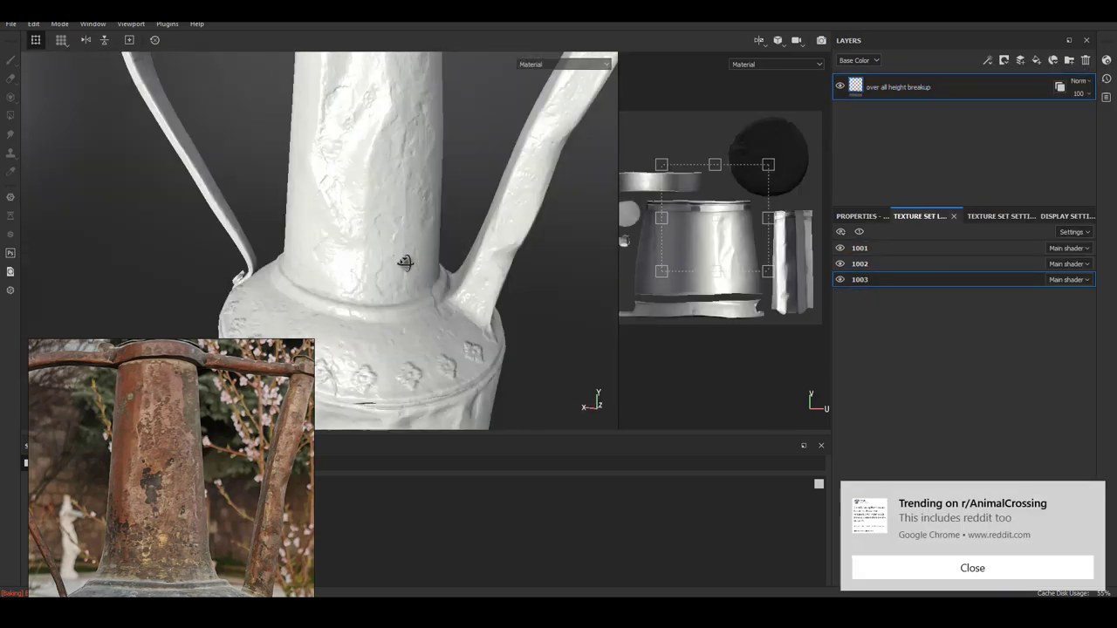
left_click(1013, 221)
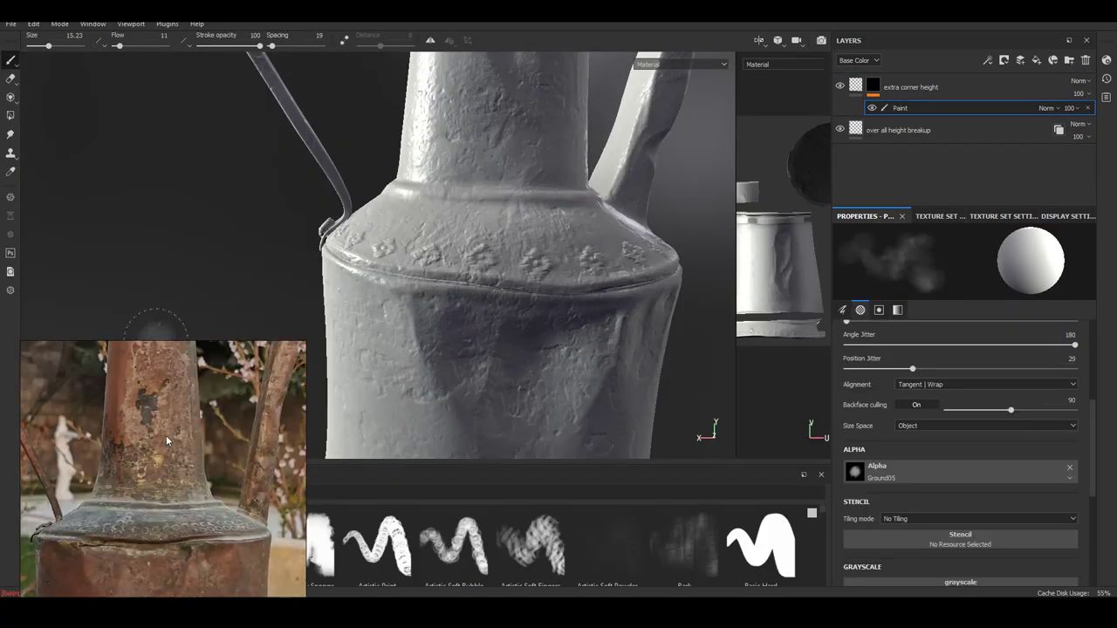
mouse_move(552, 323)
left_mouse_down("alt")
mouse_move(411, 282)
mouse_move(419, 254)
mouse_move(387, 287)
mouse_move(421, 154)
mouse_move(498, 287)
mouse_move(337, 274)
mouse_move(366, 272)
mouse_move(315, 246)
mouse_move(419, 250)
mouse_move(511, 219)
mouse_move(416, 216)
left_mouse_up("alt")
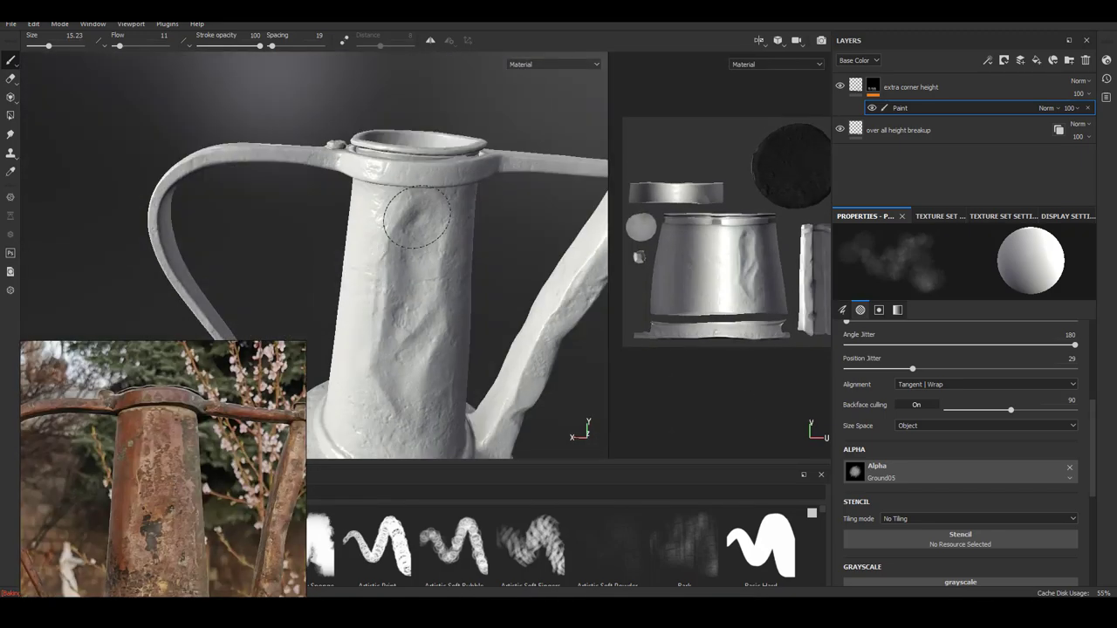
mouse_move(417, 317)
left_mouse_down("alt")
mouse_move(366, 143)
mouse_move(398, 299)
mouse_move(454, 255)
left_mouse_up("alt")
Step: Instance the height breakup layer onto texture set 1002
right_click(959, 104)
left_click(977, 322)
left_click(939, 216)
left_click(959, 264)
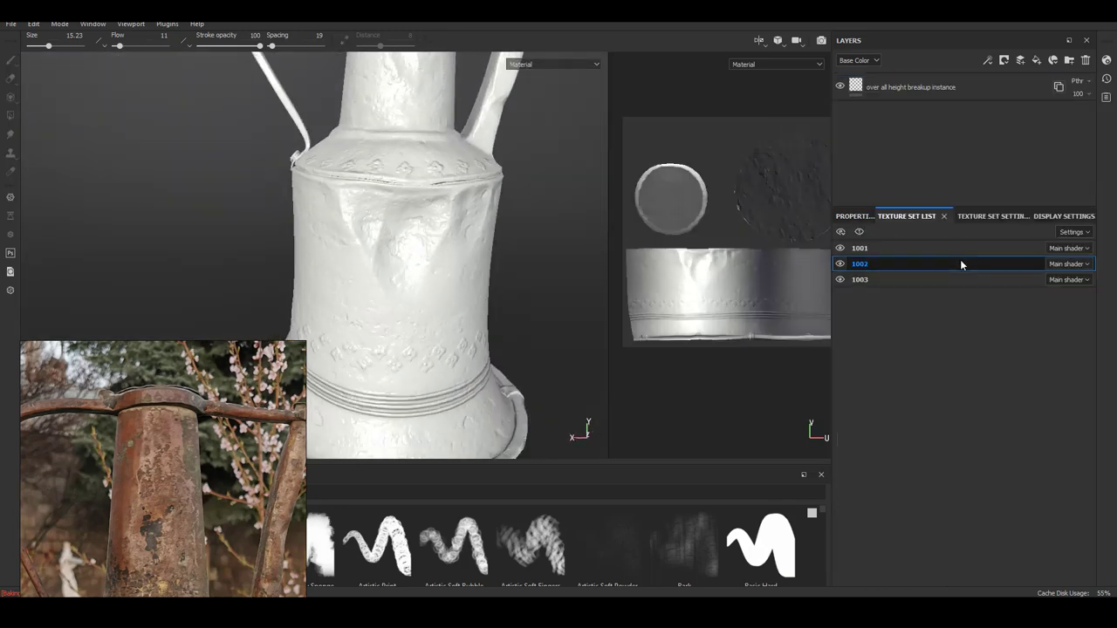
Step: Add a Paint effect to the extra corner height layer's mask
right_click(874, 87)
left_click(899, 317)
mouse_move(491, 284)
left_mouse_down("alt")
mouse_move(459, 277)
mouse_move(451, 305)
mouse_move(448, 280)
mouse_move(409, 229)
mouse_move(451, 296)
mouse_move(436, 262)
mouse_move(398, 237)
left_mouse_up("alt")
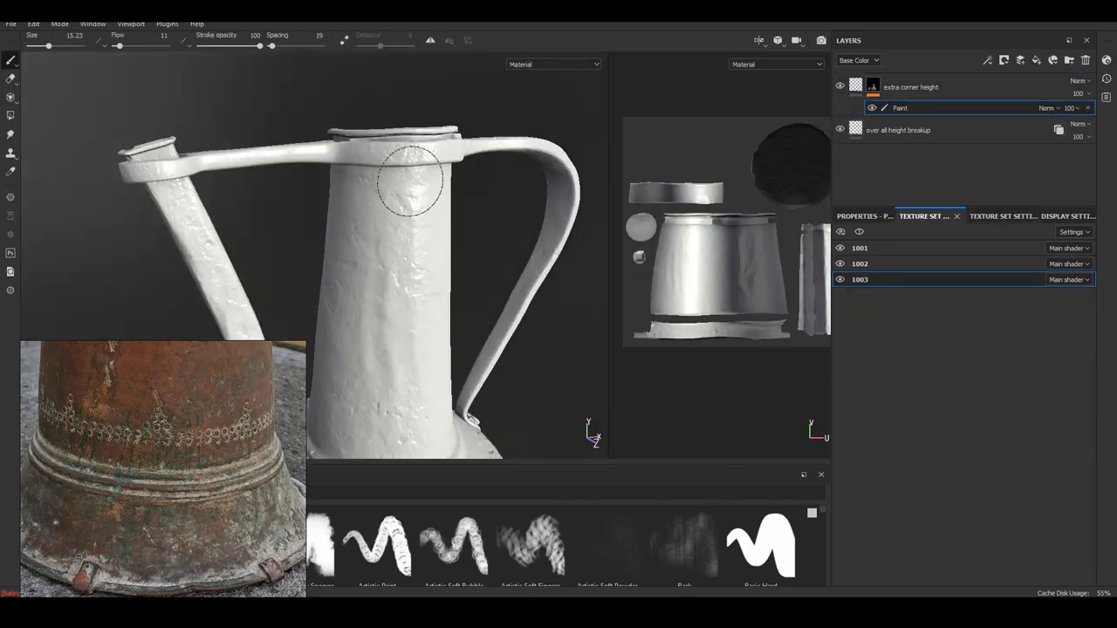
scroll(409, 180, "down", 3)
left_click(859, 248)
Step: Add a Paint effect to the current layer's mask
right_click(872, 85)
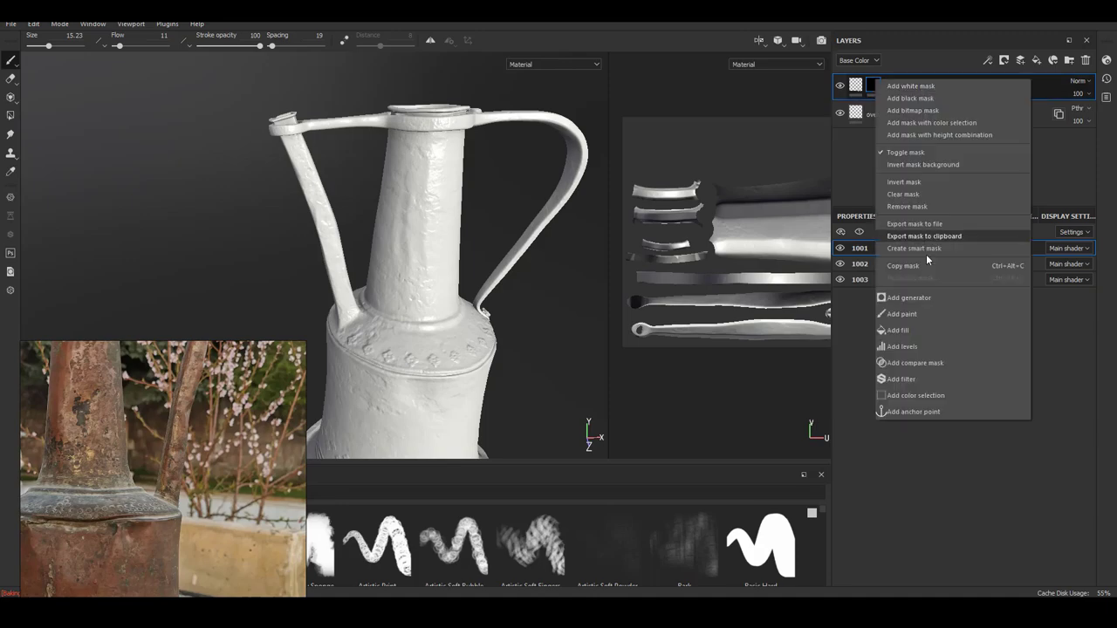
left_click(902, 313)
mouse_move(488, 261)
left_mouse_down("alt")
mouse_move(436, 187)
mouse_move(576, 285)
mouse_move(451, 294)
mouse_move(349, 262)
left_mouse_up("alt")
scroll(430, 281, "down", 5)
Step: Add a new fill layer named 'base copper'
left_click(1036, 61)
double_click(882, 87)
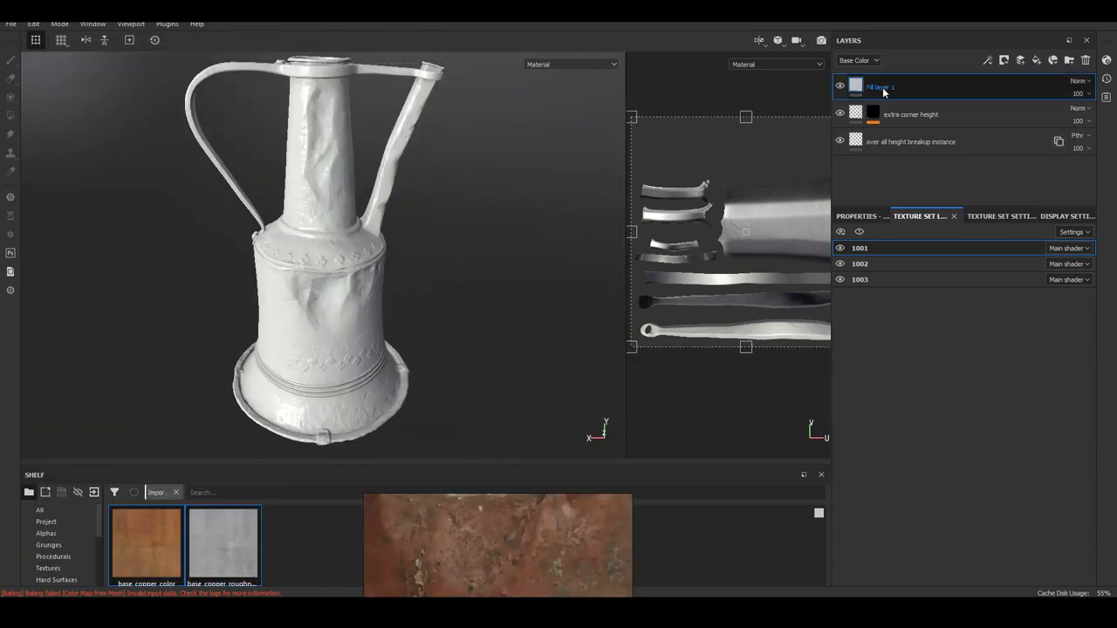
type("base copper")
key("Return")
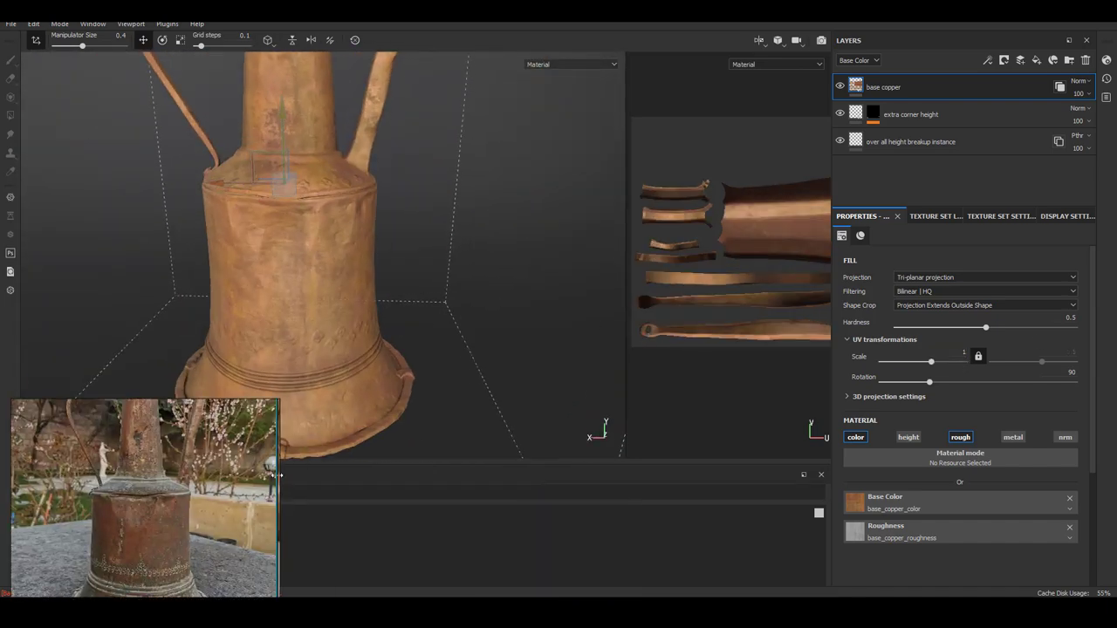
Step: Add an HSL Perceptive filter to base copper and lower its lightness to darken it
right_click(899, 87)
left_click(890, 384)
right_click(915, 106)
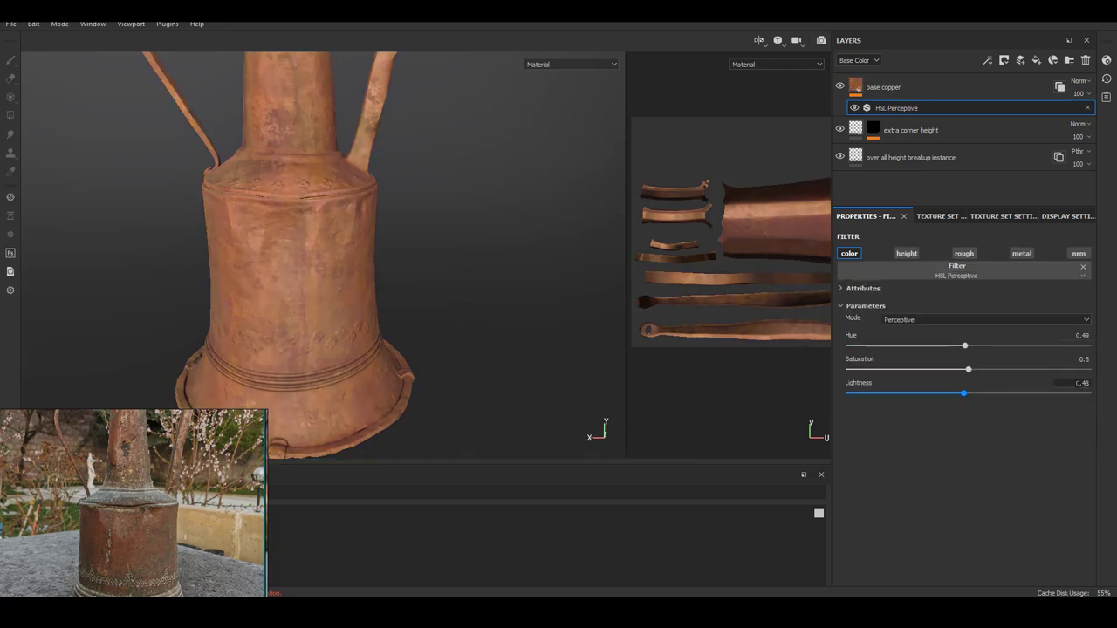
left_click_drag(944, 393, 920, 393)
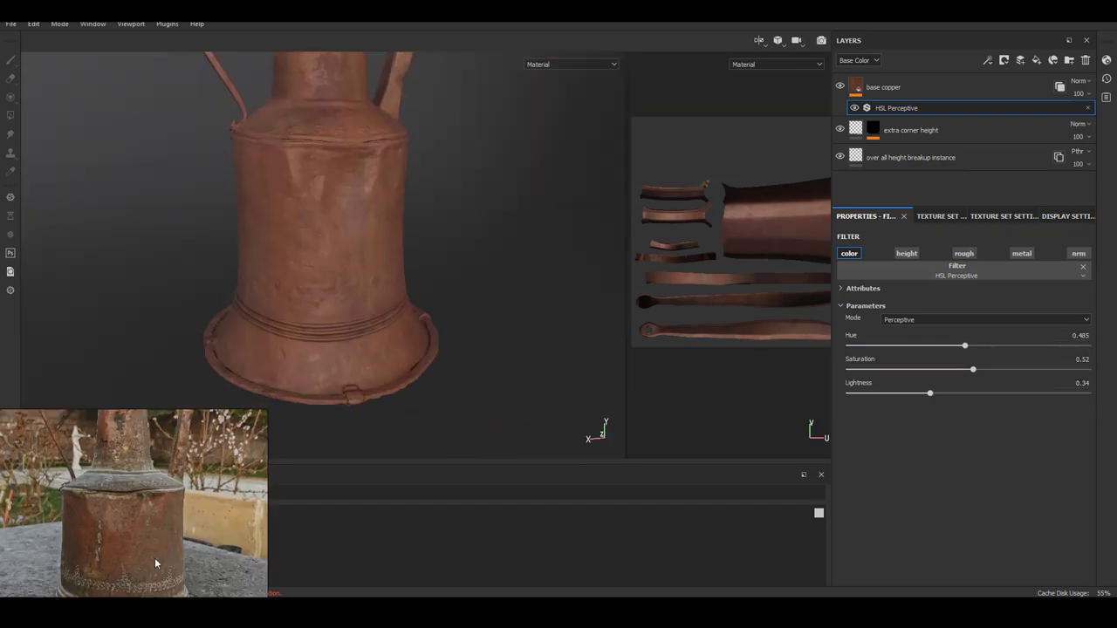
left_click_drag(484, 272, 311, 250, "alt")
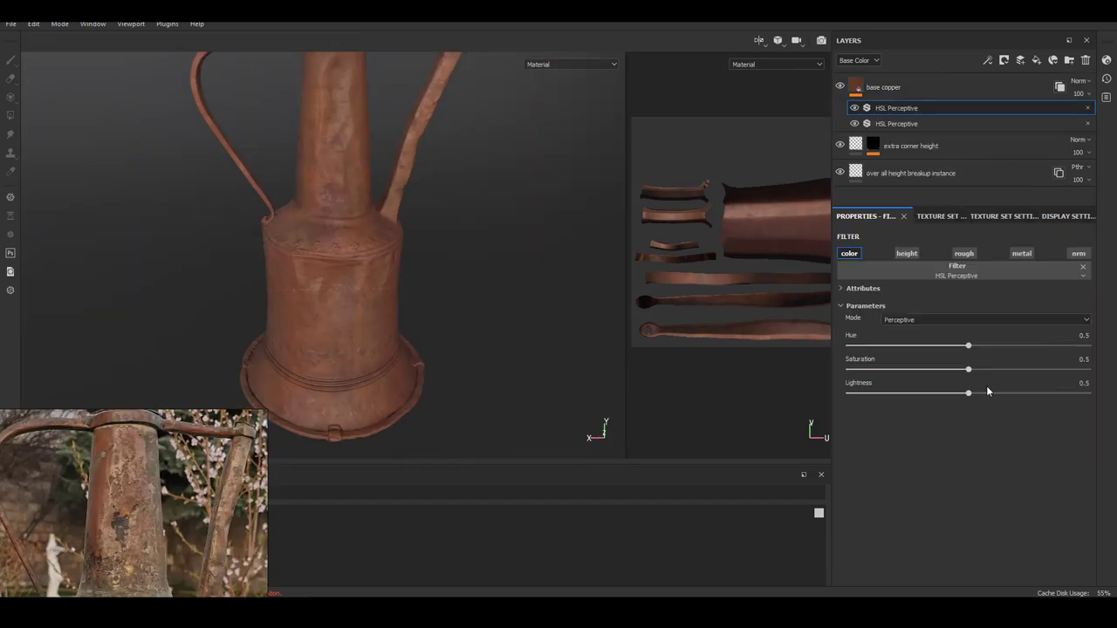
left_click_drag(968, 397, 959, 394)
key("f")
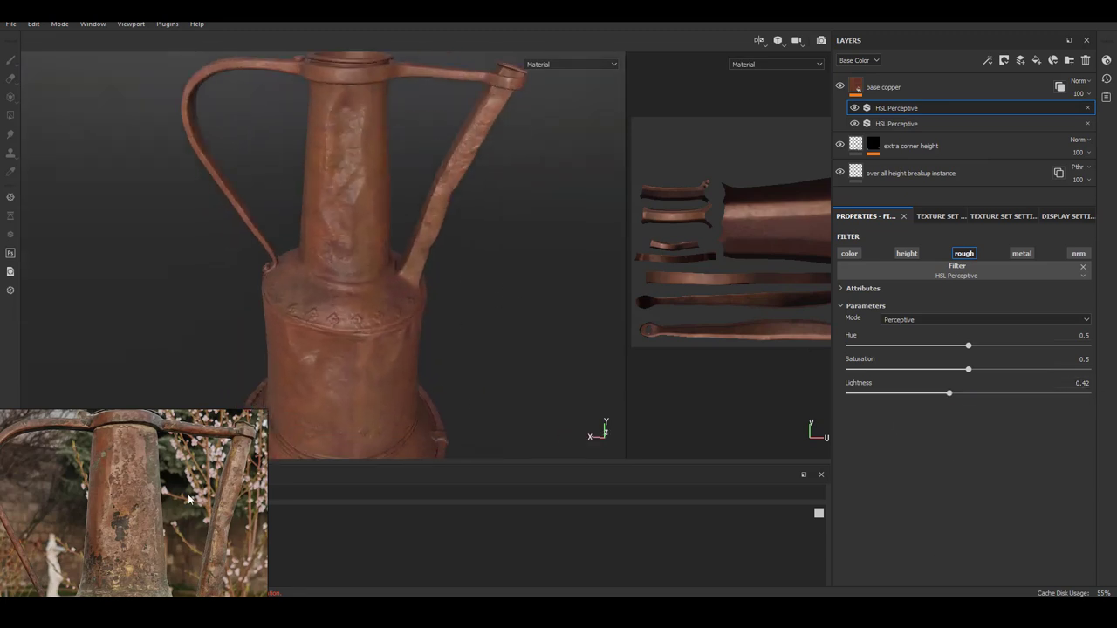
Step: Enable metallic on base copper using the copper roughness texture, and shift its Offset Y down
left_click(887, 87)
left_click(1012, 437)
scroll(894, 429, "down", 3)
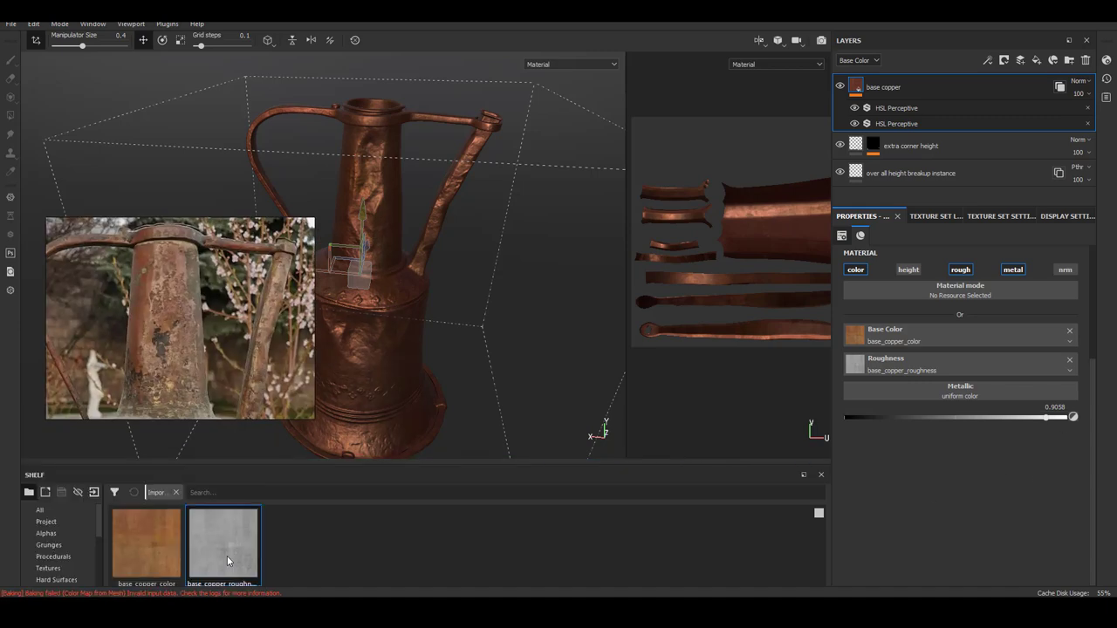
left_click_drag(224, 543, 941, 397)
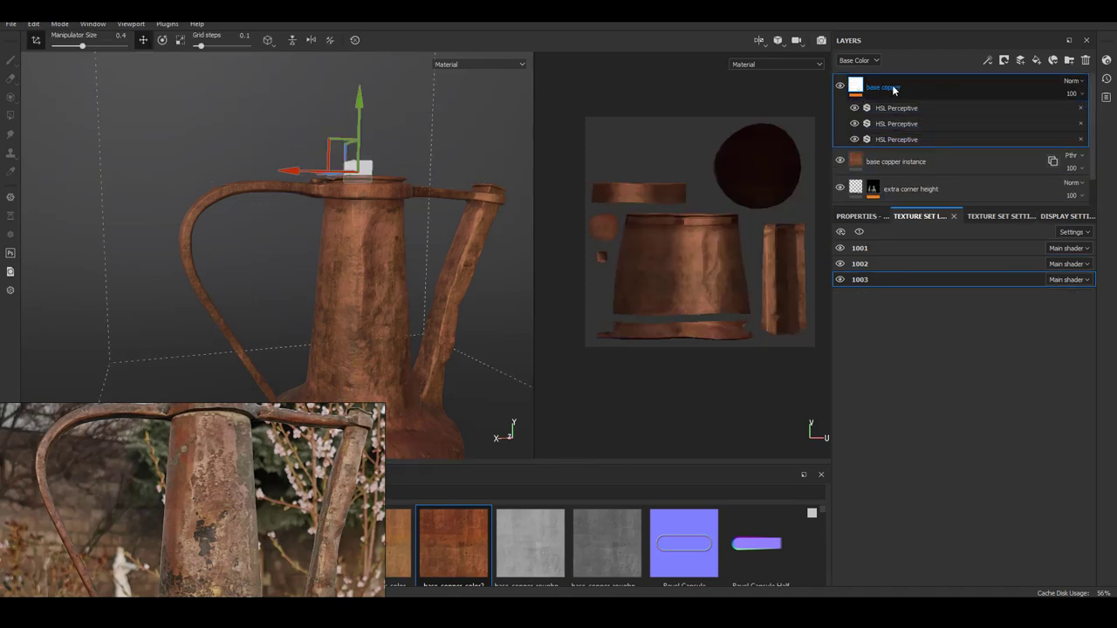
left_click_drag(1003, 461, 972, 460)
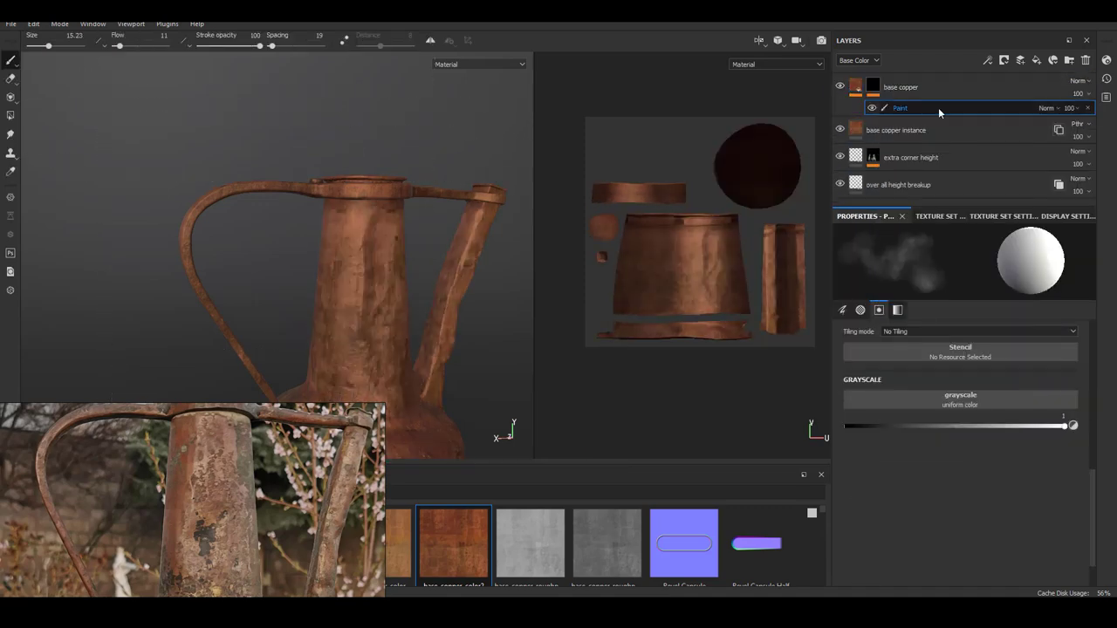
mouse_move(341, 240)
left_mouse_down("alt")
mouse_move(350, 243)
mouse_move(211, 291)
left_mouse_up("alt")
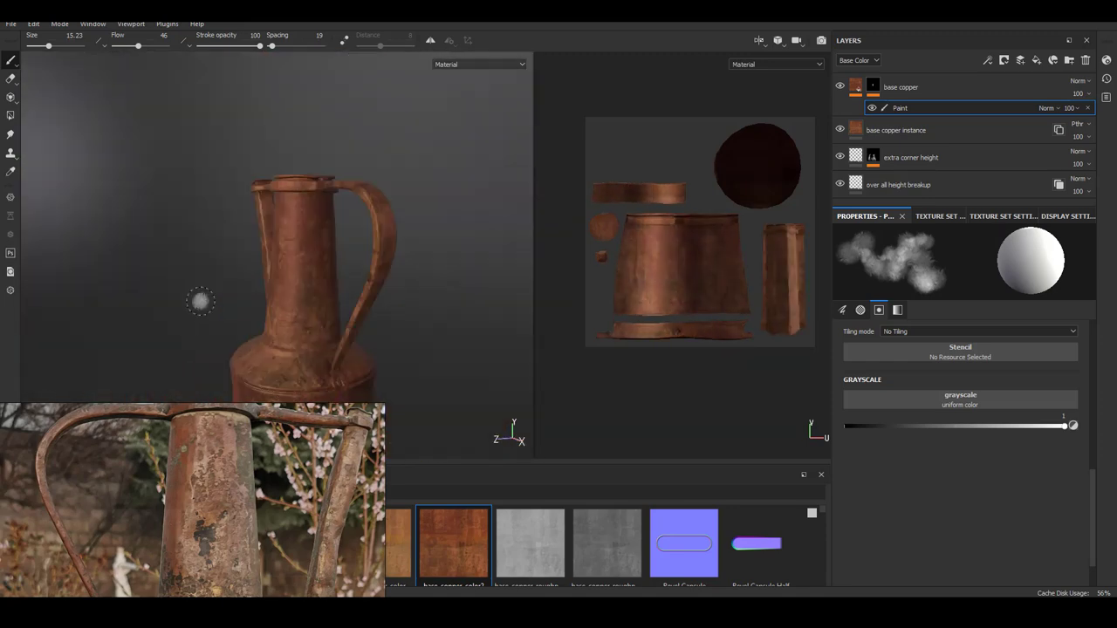
left_click_drag(211, 291, 183, 320, "alt")
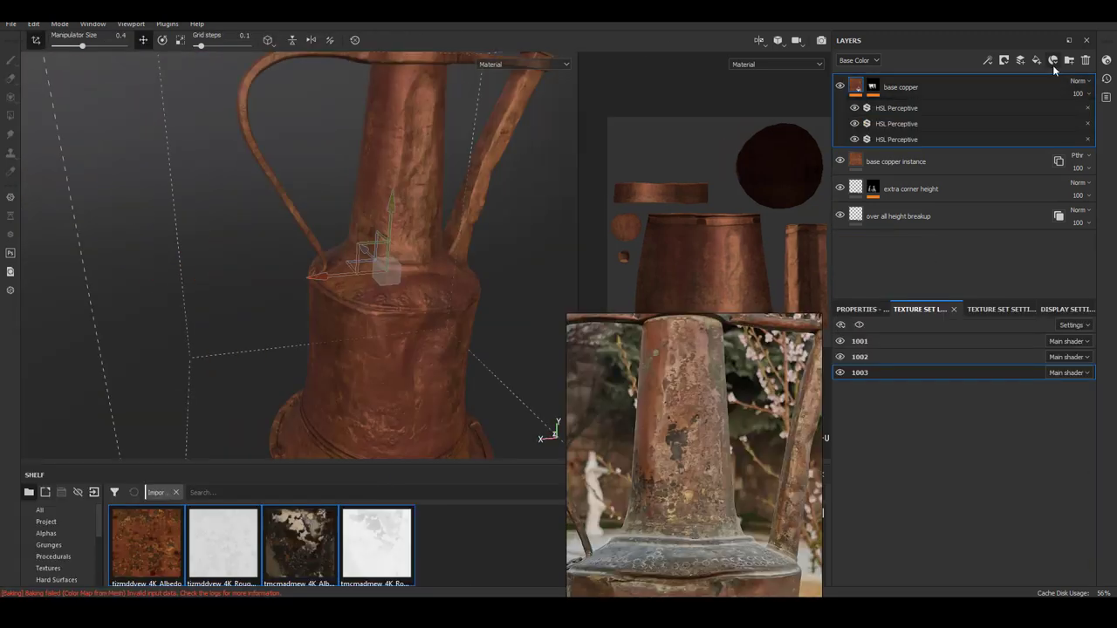
left_click(1052, 59)
Step: Assign the grunge albedo and roughness textures to the dark grunge fill
left_click(985, 98)
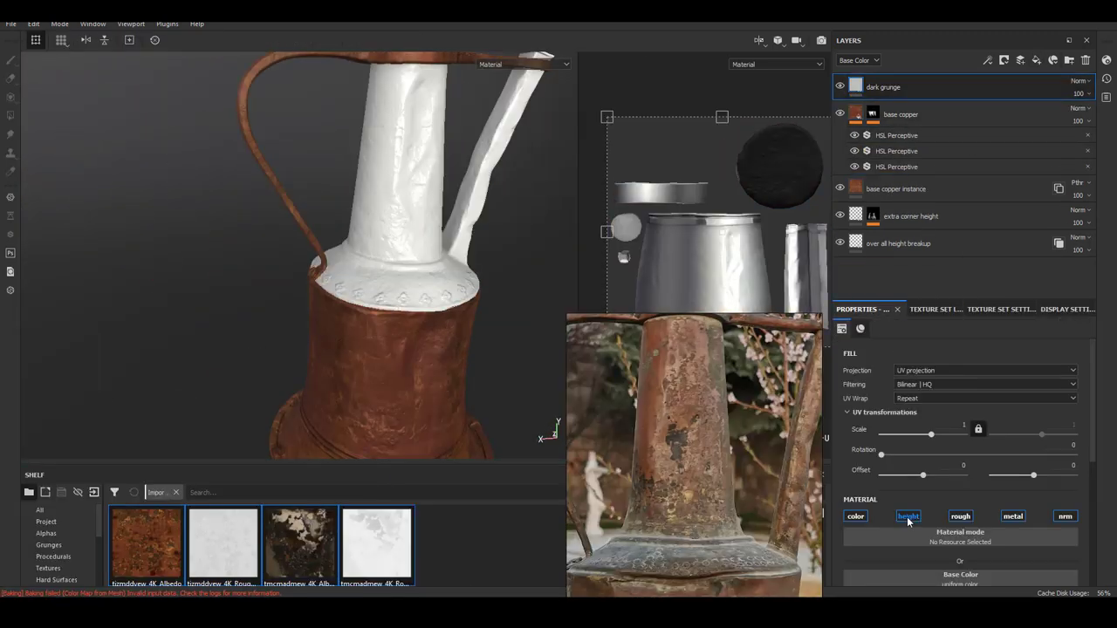
left_click_drag(147, 546, 959, 427)
left_click_drag(223, 545, 1003, 463)
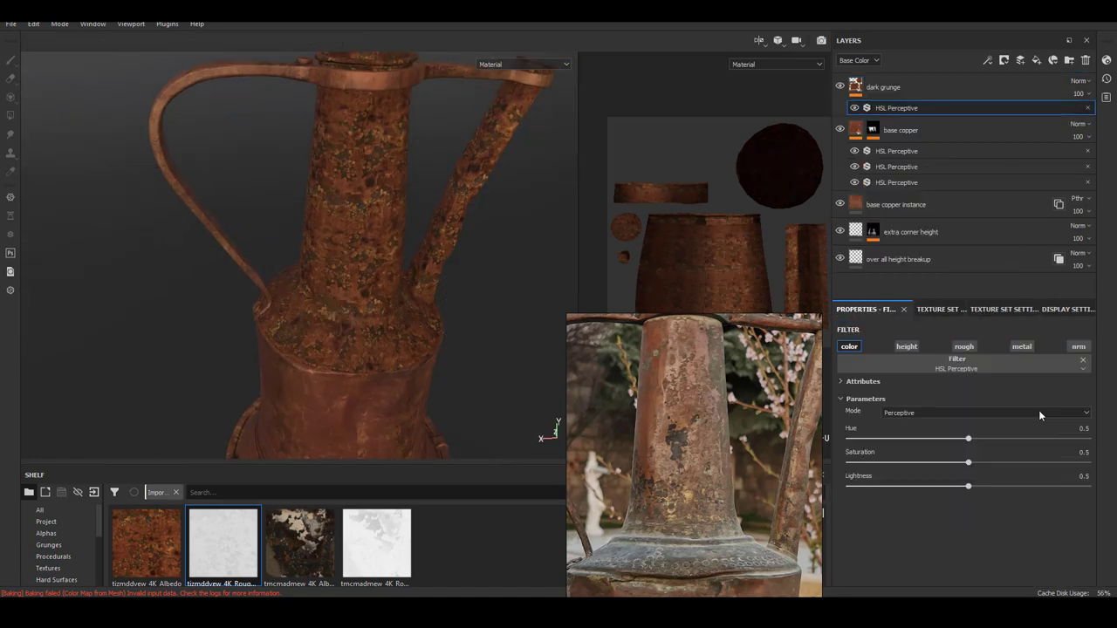
left_click(925, 87)
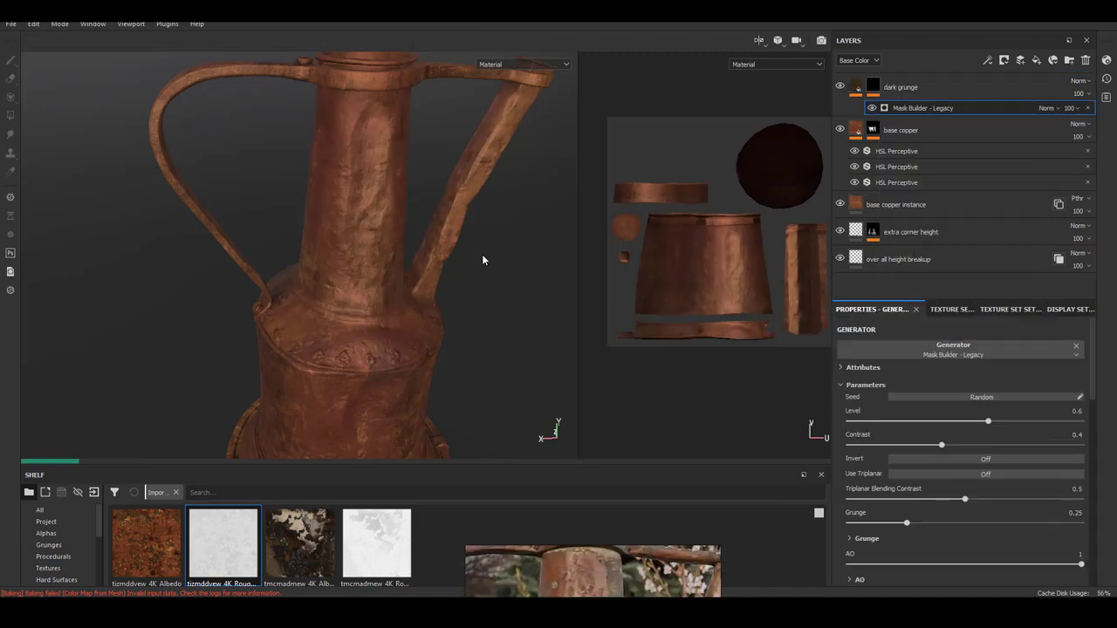
Step: Apply the Dirt Leak Dry smart mask, with balance 0.56 and contrast 0.88
left_click(524, 64)
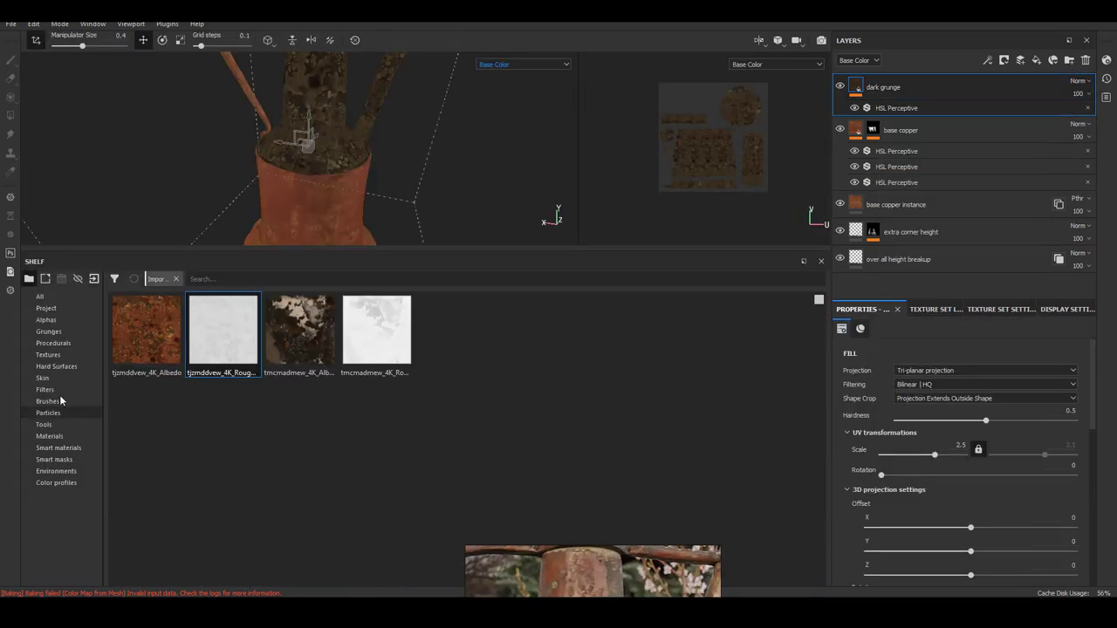
left_click_drag(224, 417, 918, 76)
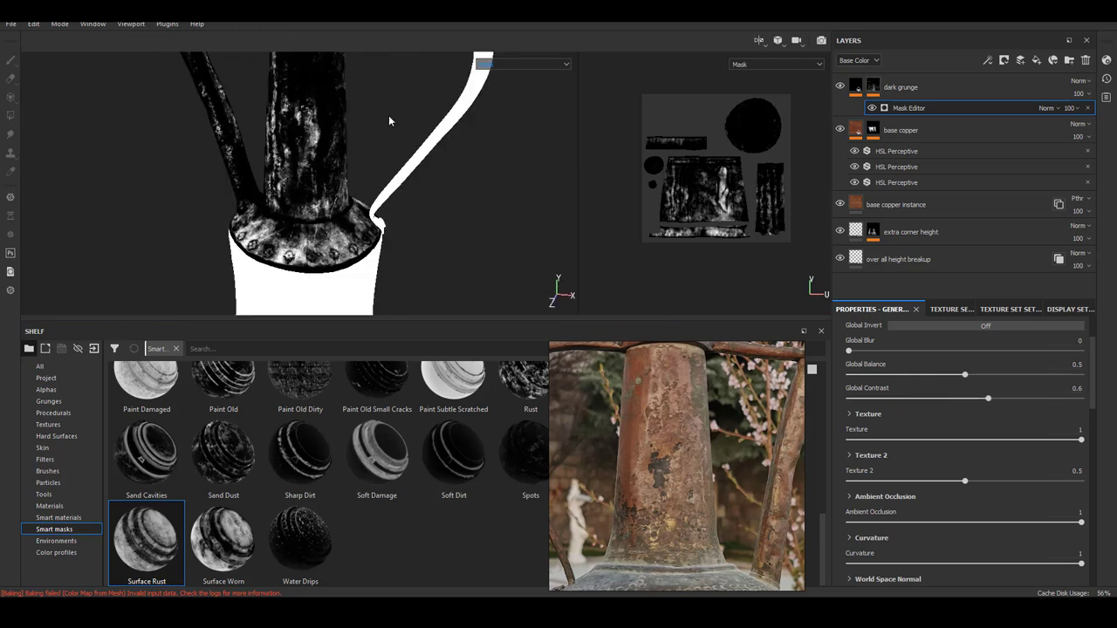
mouse_move(987, 402)
left_mouse_down()
mouse_move(998, 399)
mouse_move(966, 375)
mouse_move(1053, 399)
left_mouse_up()
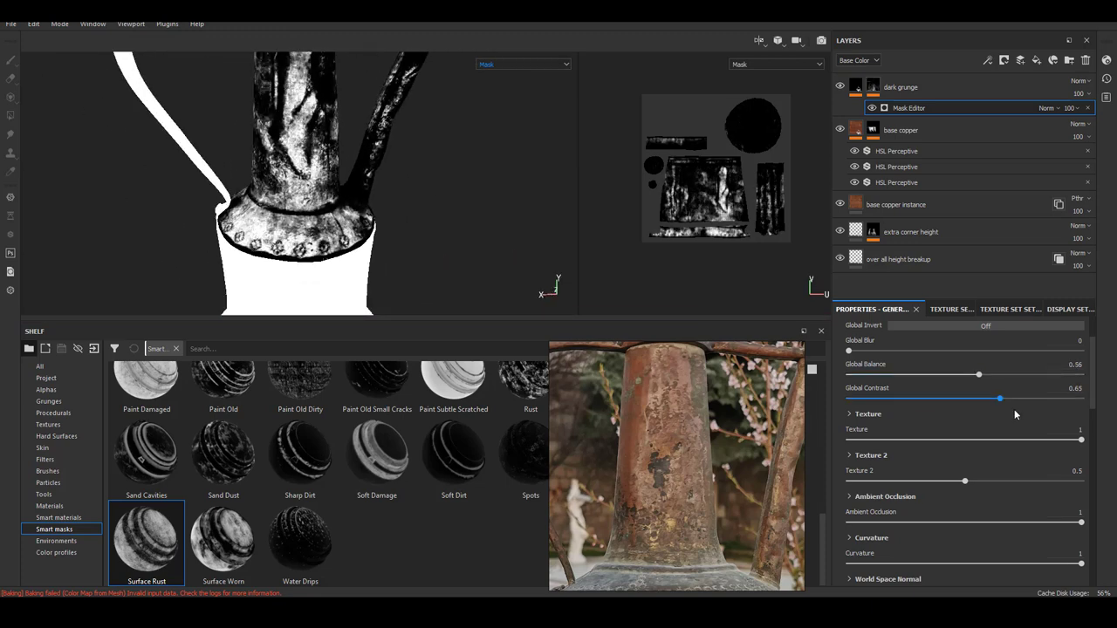
left_click_drag(404, 187, 454, 201, "alt")
left_click_drag(967, 375, 988, 374)
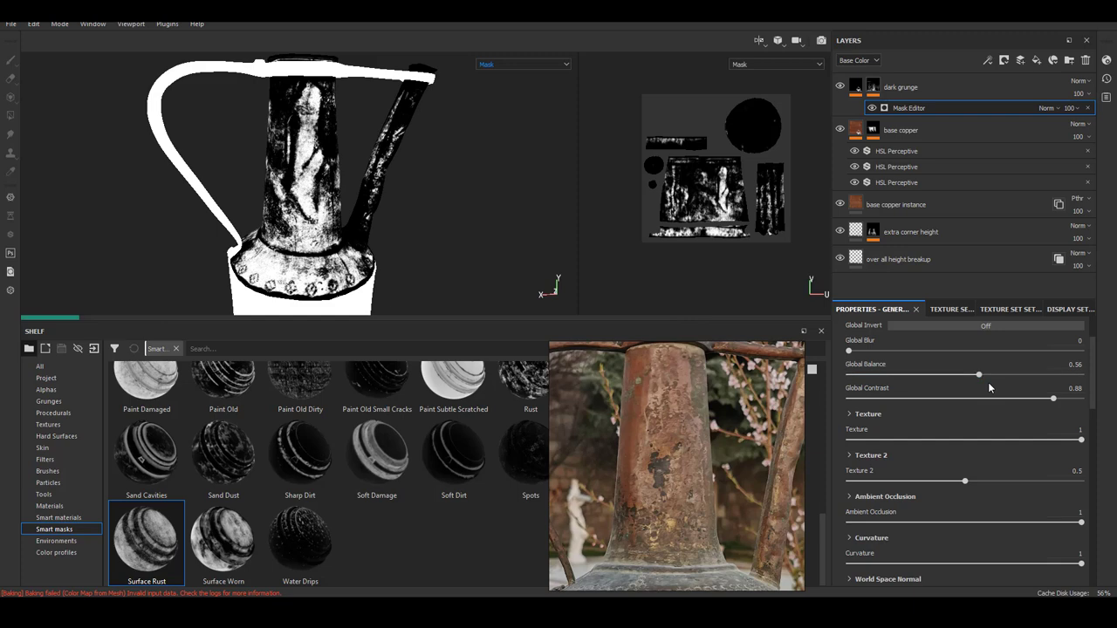
key("m")
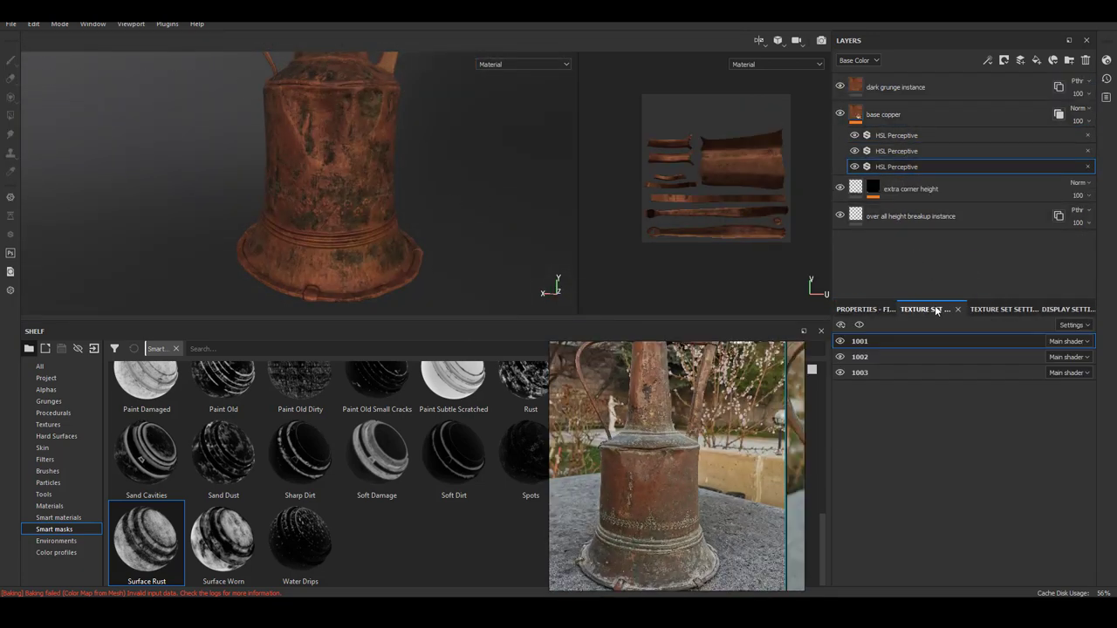
Step: On texture set 1002, set grunge mask balance 0.56 and add a Screen-blended Surface Rust mask
left_click(942, 372)
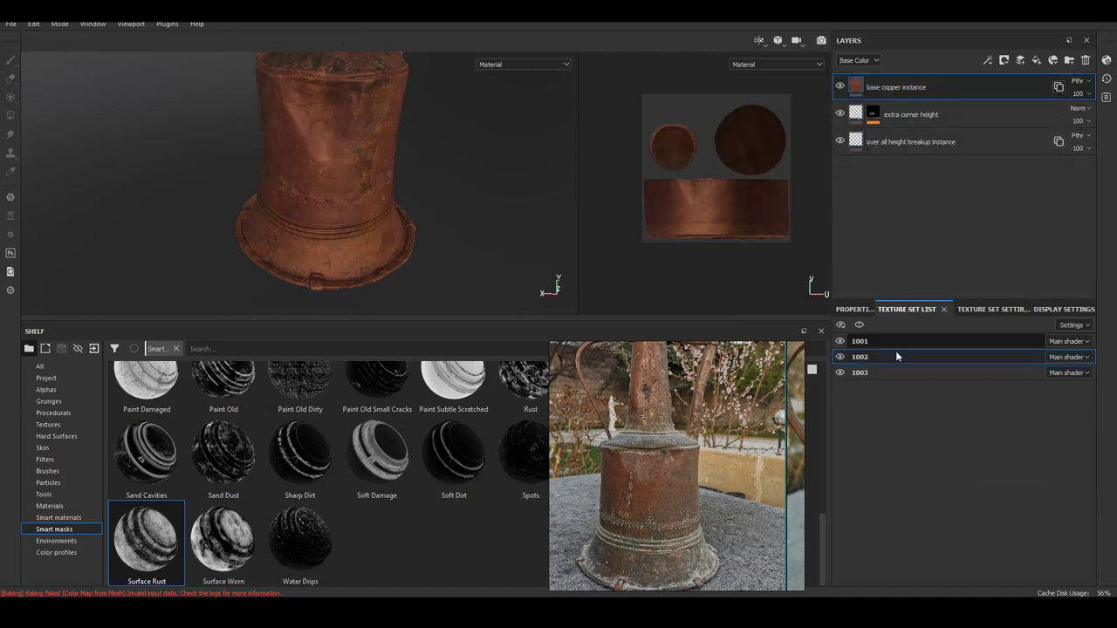
left_click(896, 356)
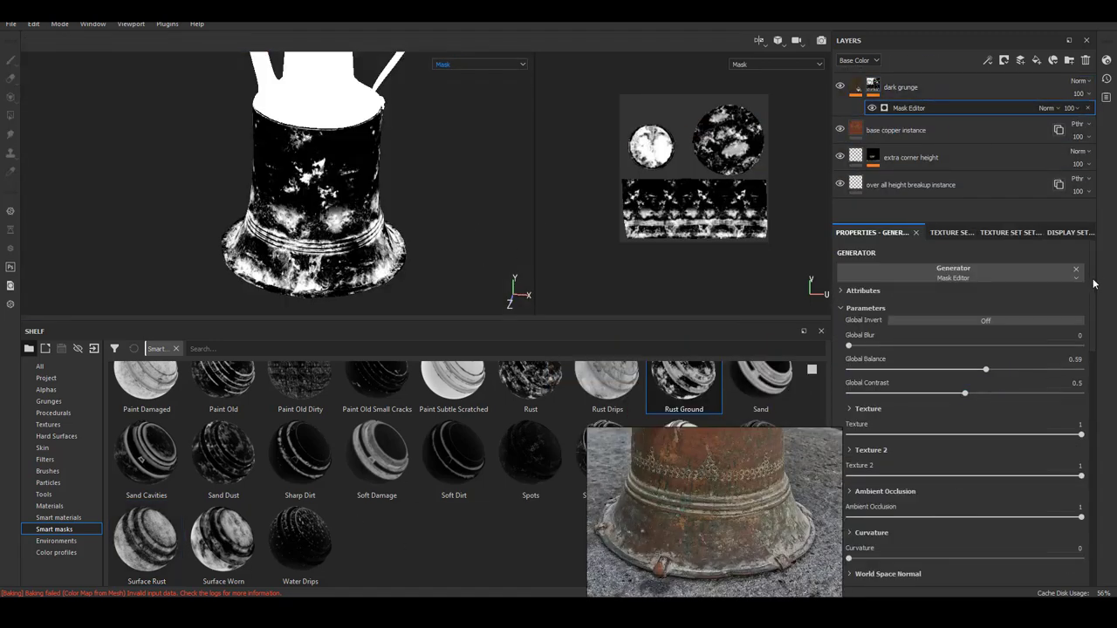
left_click_drag(985, 370, 979, 370)
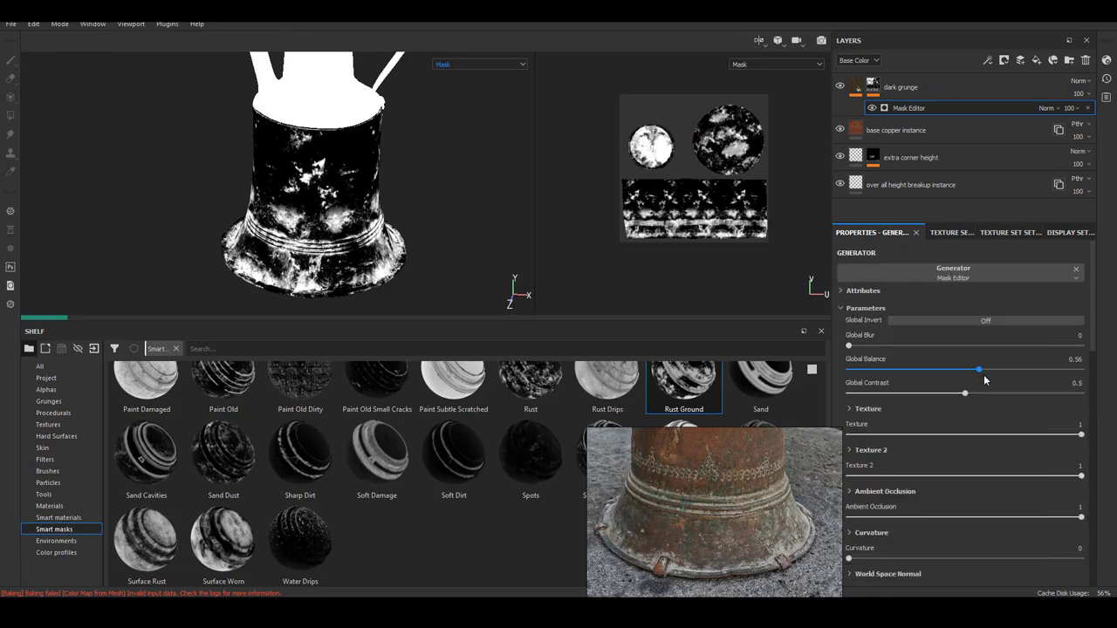
left_click_drag(959, 102, 958, 106)
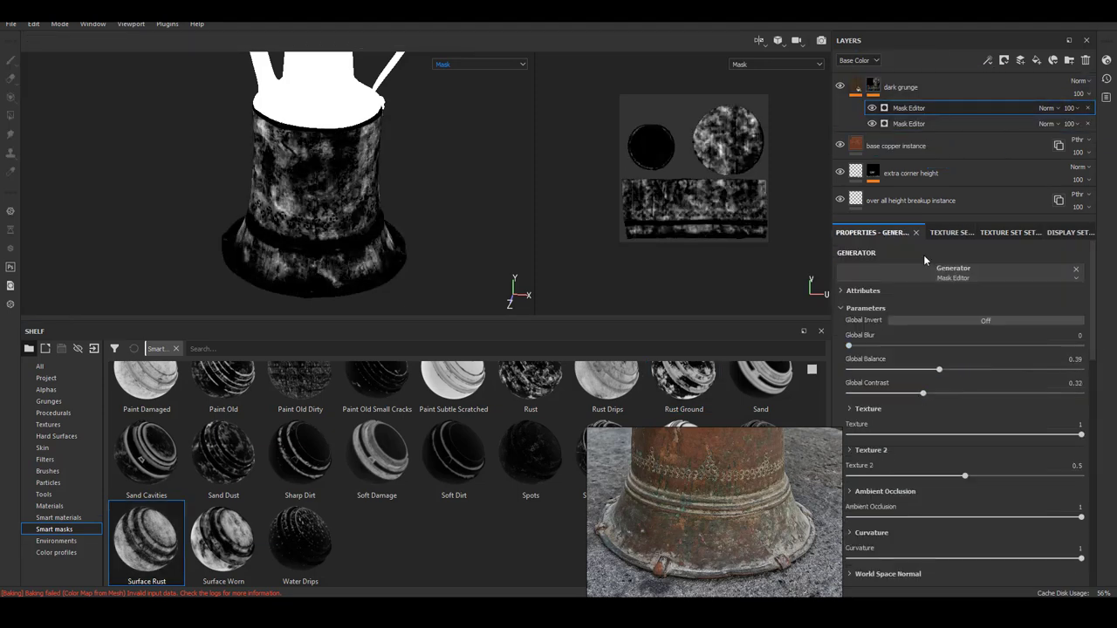
left_click(1045, 107)
left_click(1045, 293)
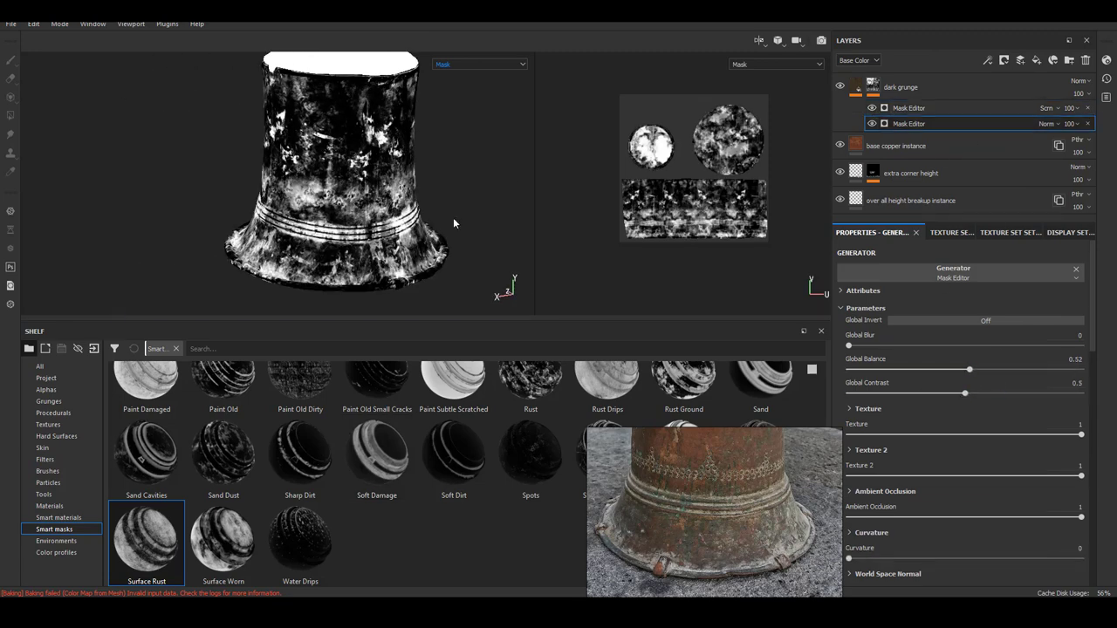
Step: Shrink the Surface Rust Texture 2 scale to 1.1 and turn on triplanar projection
left_click_drag(454, 223, 383, 206, "alt")
left_click_drag(428, 246, 383, 229, "alt")
scroll(960, 366, "down", 3)
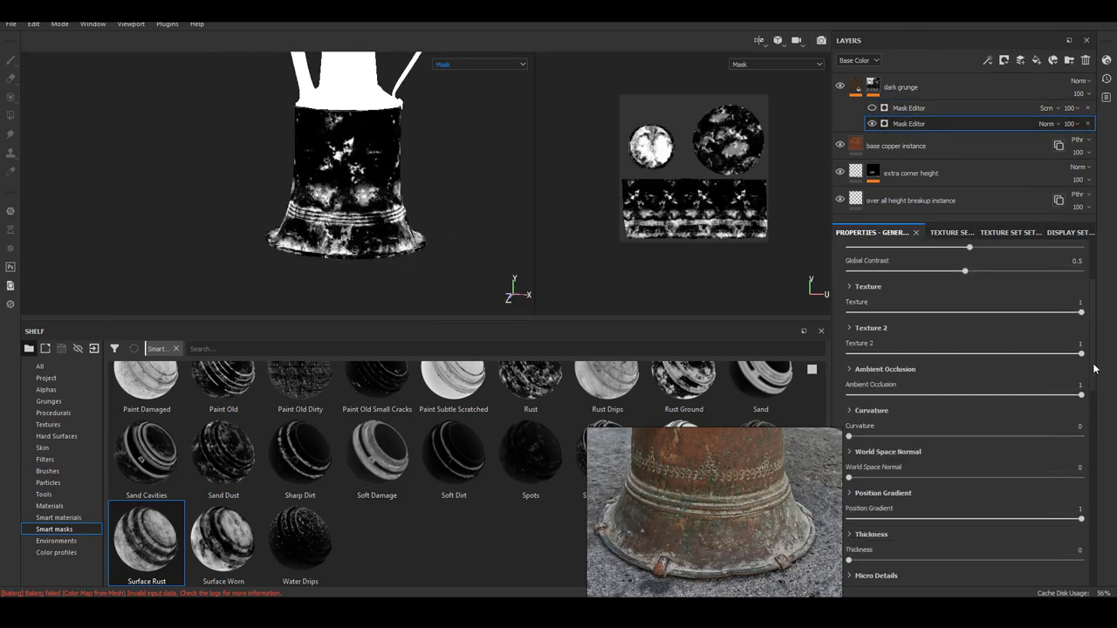
left_click(871, 322)
left_click_drag(488, 294, 271, 234, "alt")
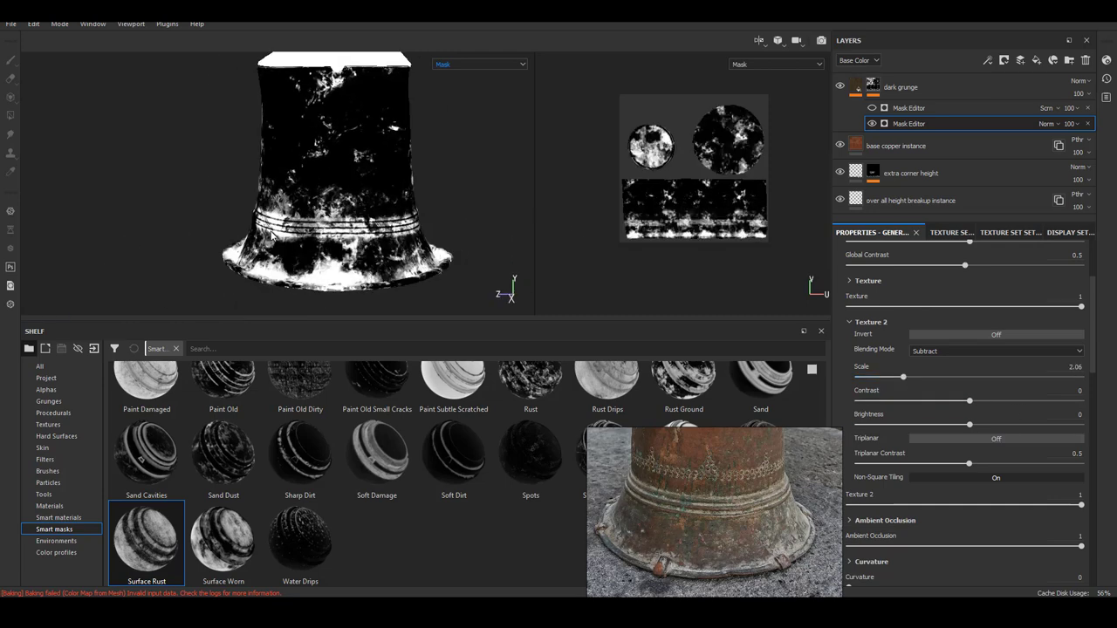
left_click_drag(903, 377, 881, 377)
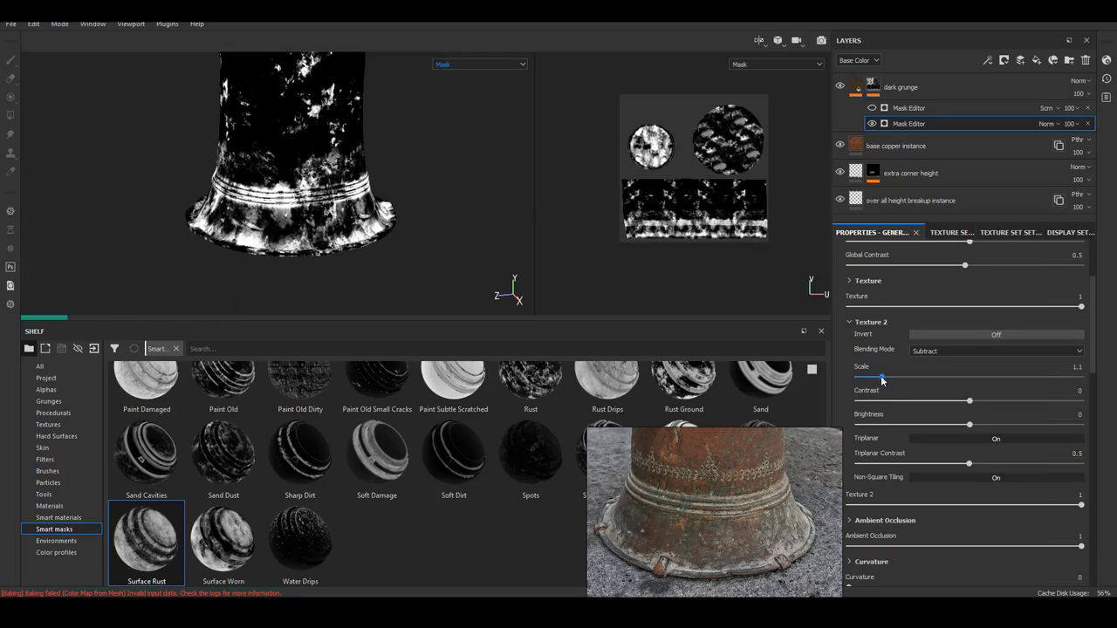
left_click(981, 441)
scroll(960, 393, "down", 5)
scroll(960, 392, "up", 2)
left_click_drag(881, 317, 875, 318)
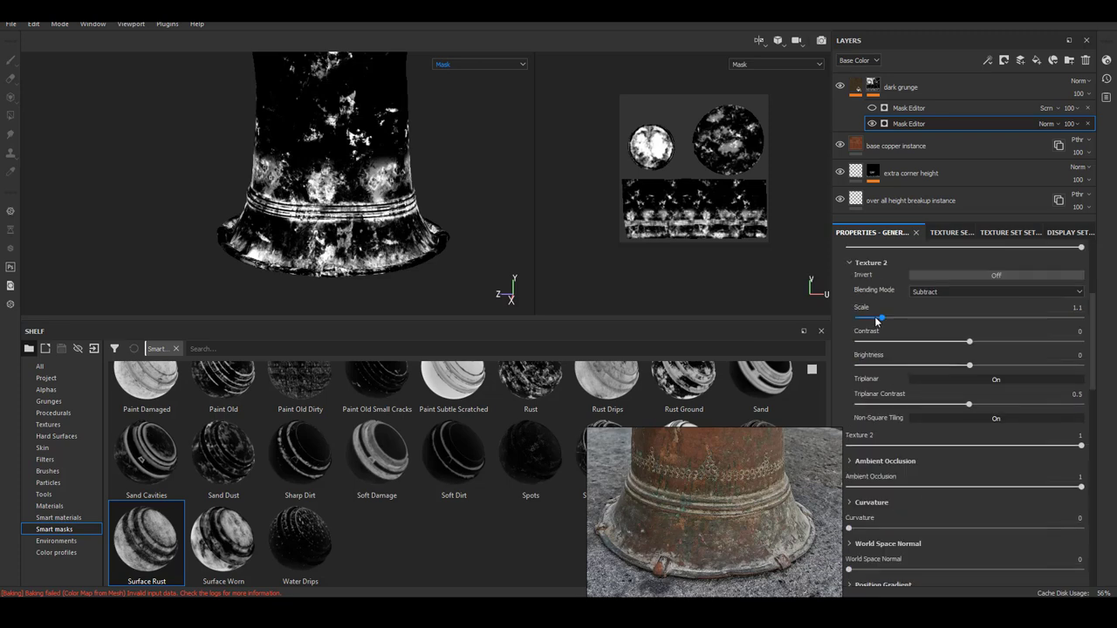
mouse_move(297, 218)
left_mouse_down("alt")
mouse_move(251, 211)
mouse_move(360, 202)
mouse_move(364, 178)
left_mouse_up("alt")
scroll(960, 392, "up", 2)
Step: Nudge the screened mask's balance to 0.32 and add a Paint effect for touch-ups
left_click(908, 107)
left_click_drag(917, 253, 920, 253)
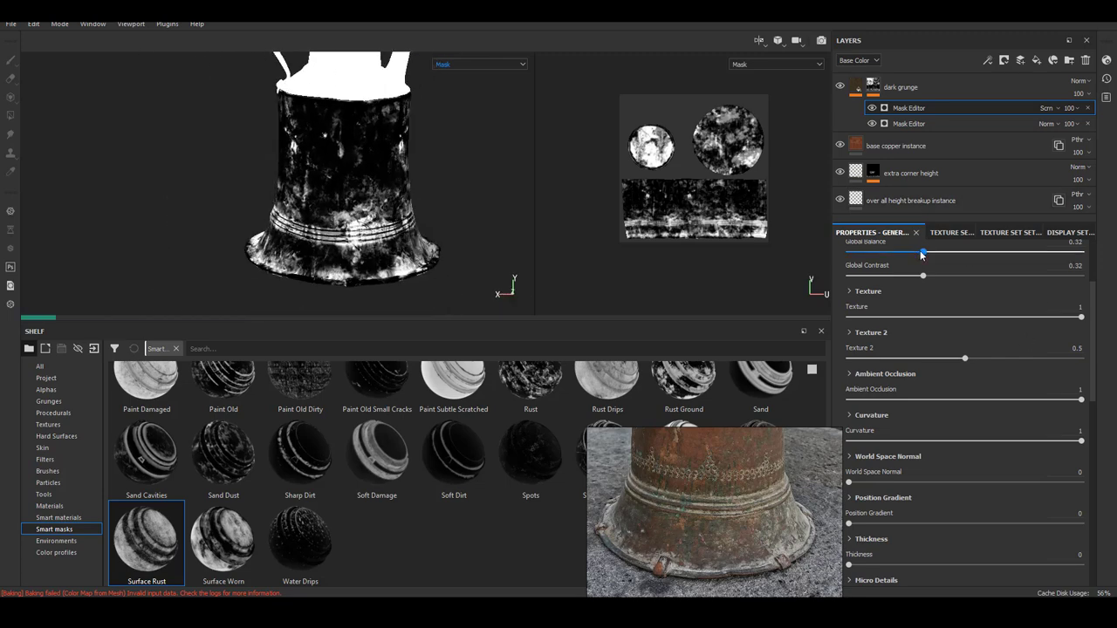
key("m")
scroll(459, 217, "up", 3)
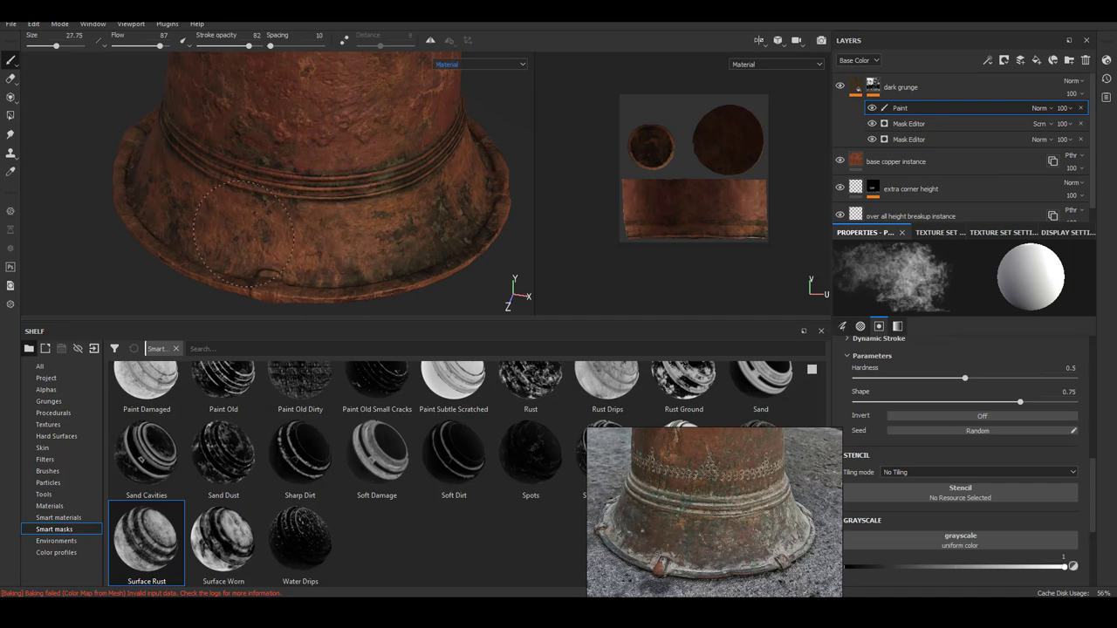
Step: Paint grunge patches across the ewer's flared bell-shaped base
left_click(328, 248)
mouse_move(329, 248)
left_mouse_down("alt")
mouse_move(356, 207)
mouse_move(299, 196)
mouse_move(399, 233)
left_mouse_up("alt")
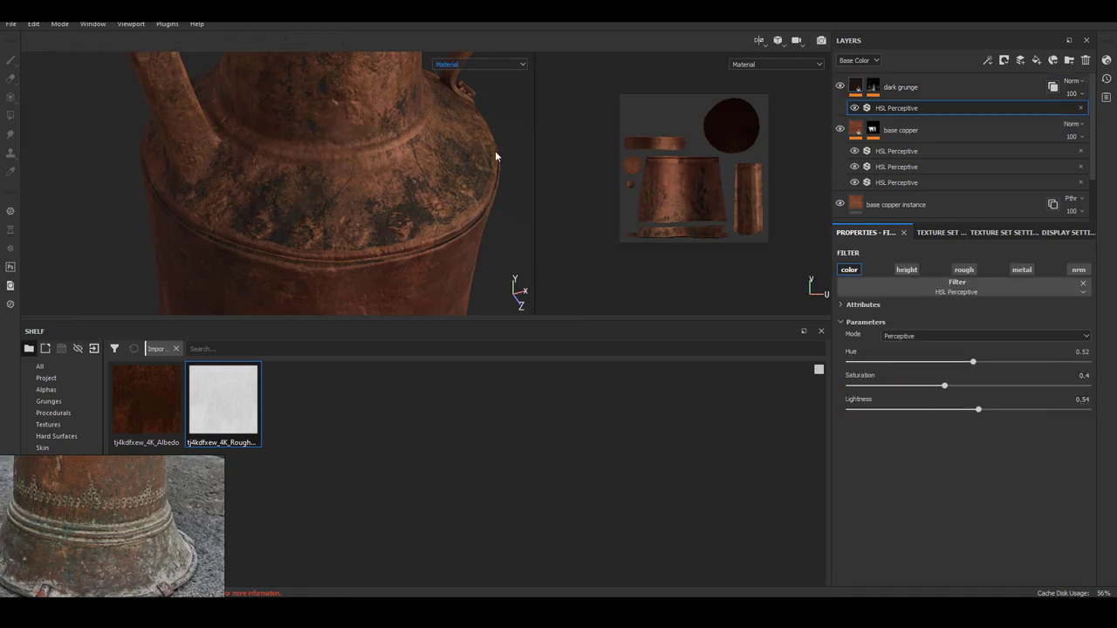
Step: Apply the Rust Ground smart mask to the dark grunge layer
middle_click_drag(496, 157, 339, 277, "alt")
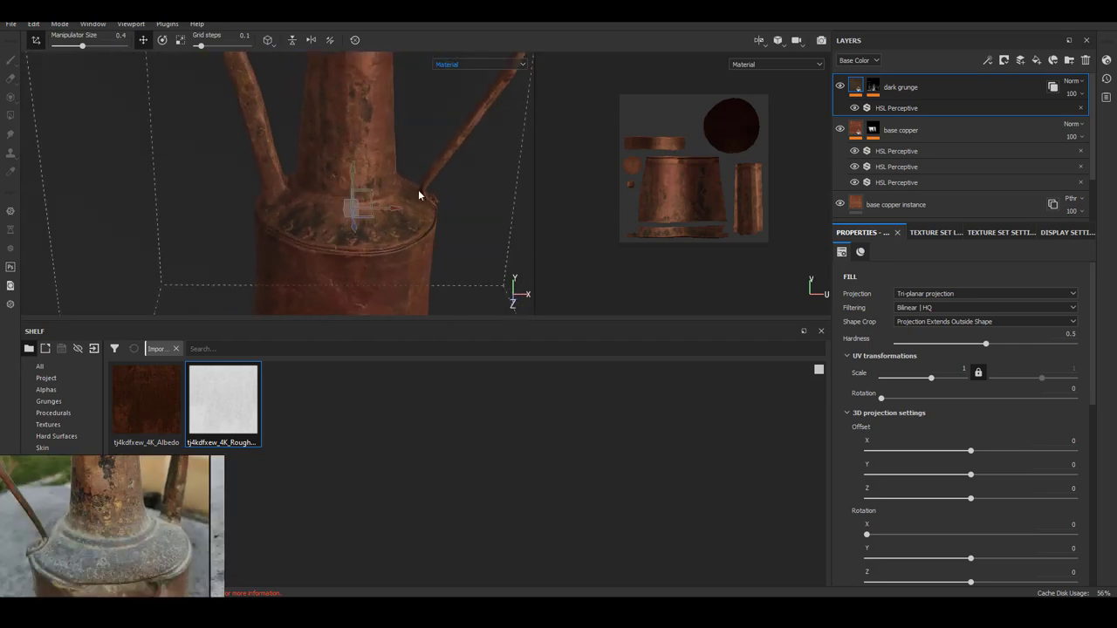
left_click(896, 107)
left_click(54, 529)
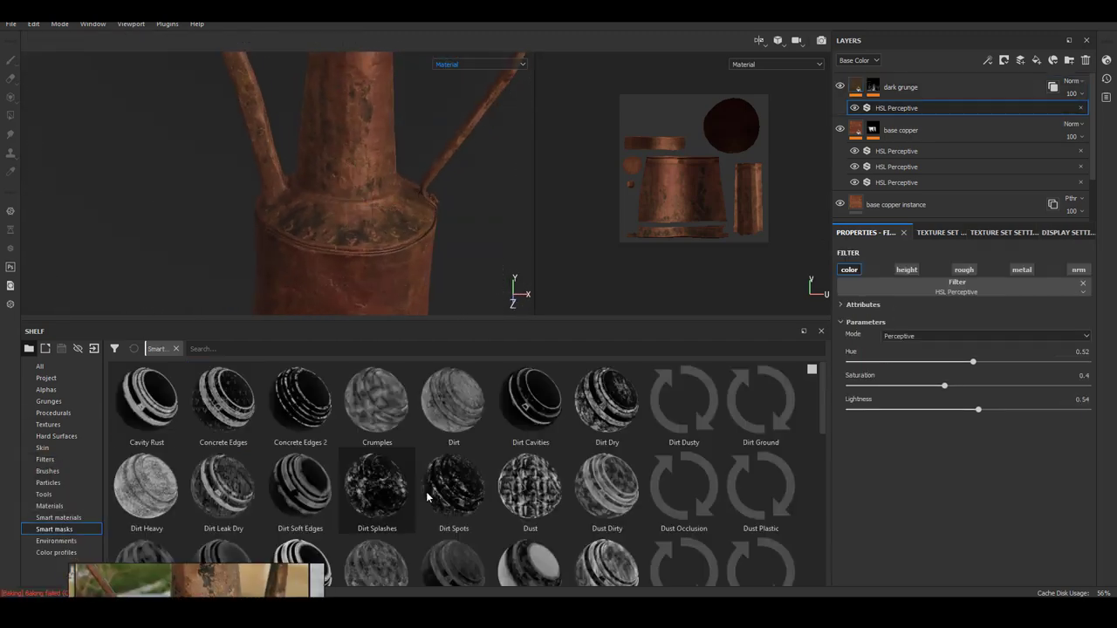
scroll(513, 525, "down", 5)
left_click_drag(921, 93, 920, 94)
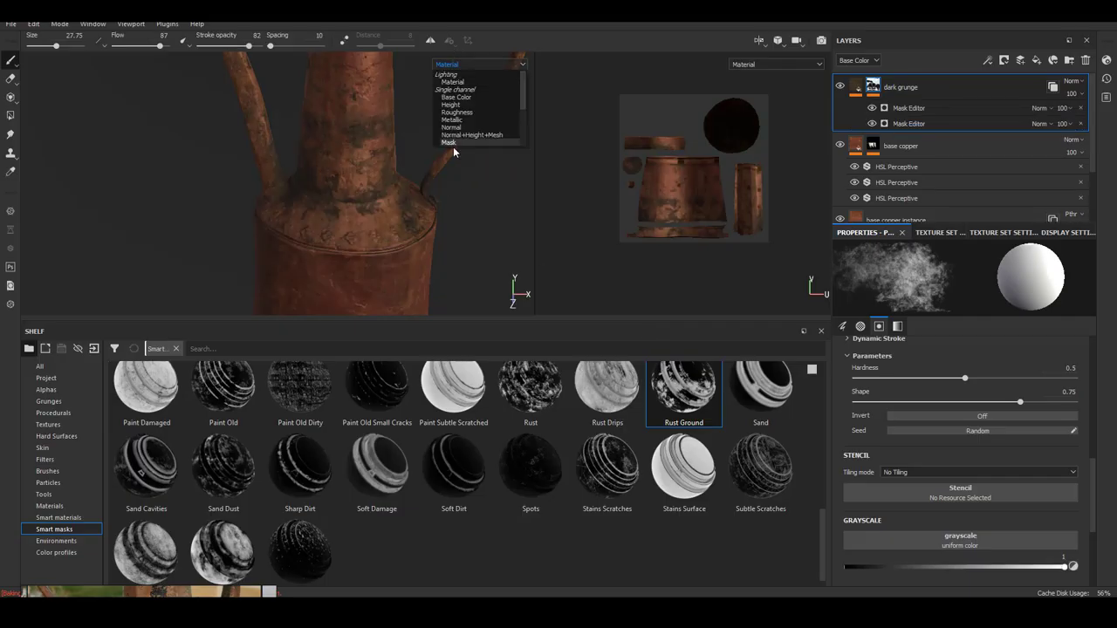
Step: Set the Rust Ground mask's Texture 2 scale to 0.8
scroll(1094, 347, "down", 3)
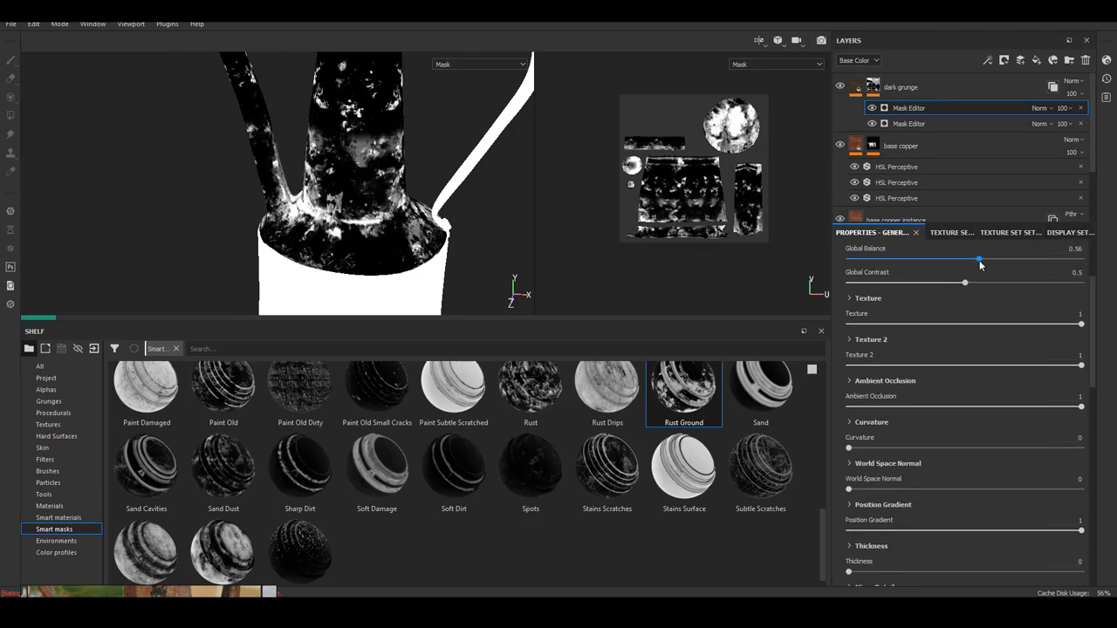
left_click(868, 298)
left_click(850, 298)
left_click(867, 338)
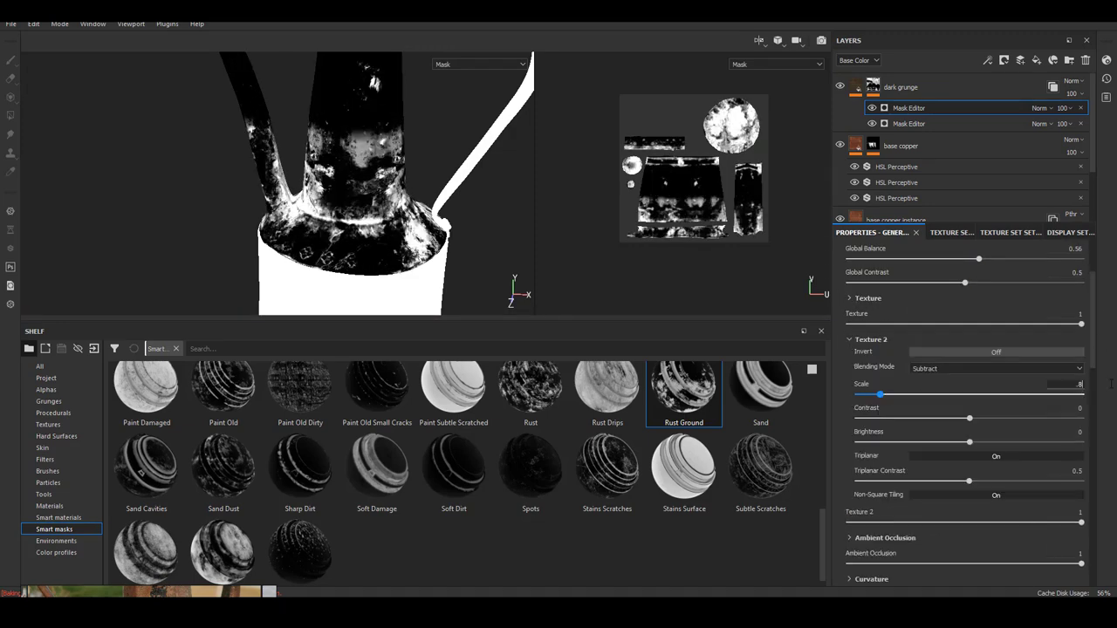
key("Return")
Step: Blend the Rust Ground mask in Screen mode at 61 opacity
left_click_drag(469, 199, 524, 201, "alt")
left_click(1038, 107)
left_click(1047, 314)
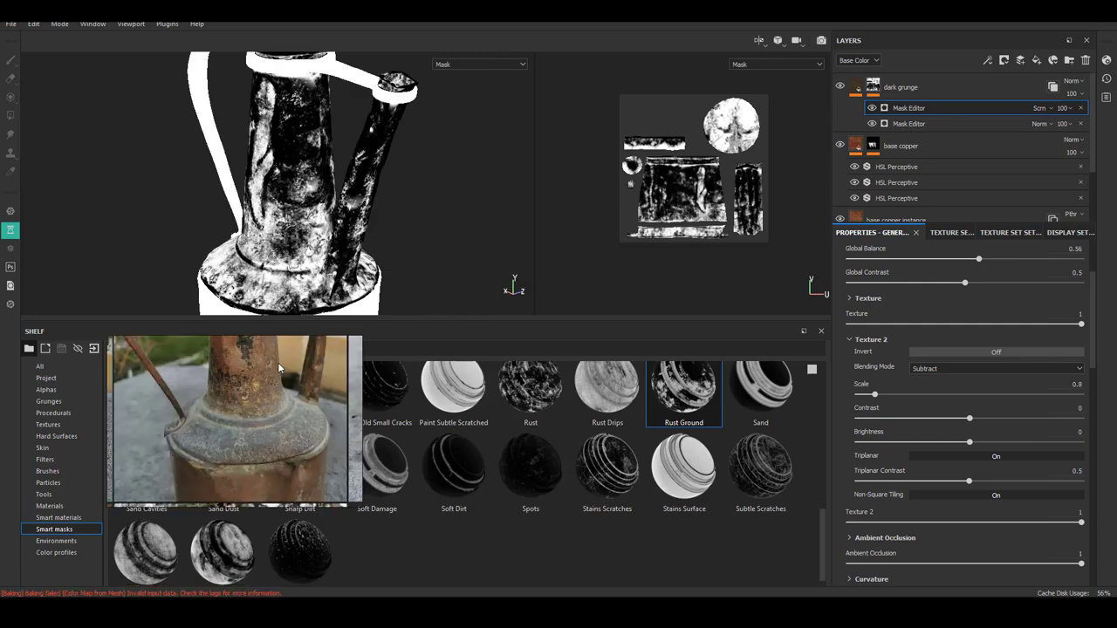
left_click_drag(1062, 107, 1075, 126)
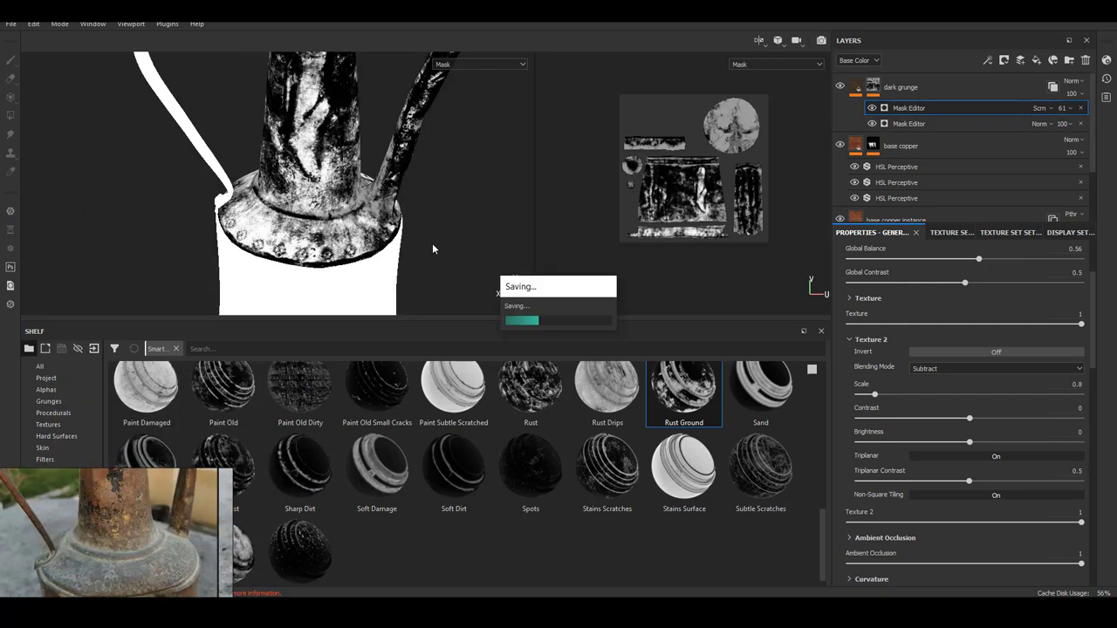
left_click_drag(433, 249, 379, 274, "alt")
Step: Return to material view on texture set 1002 and inspect the base and body
key("m")
left_click(933, 233)
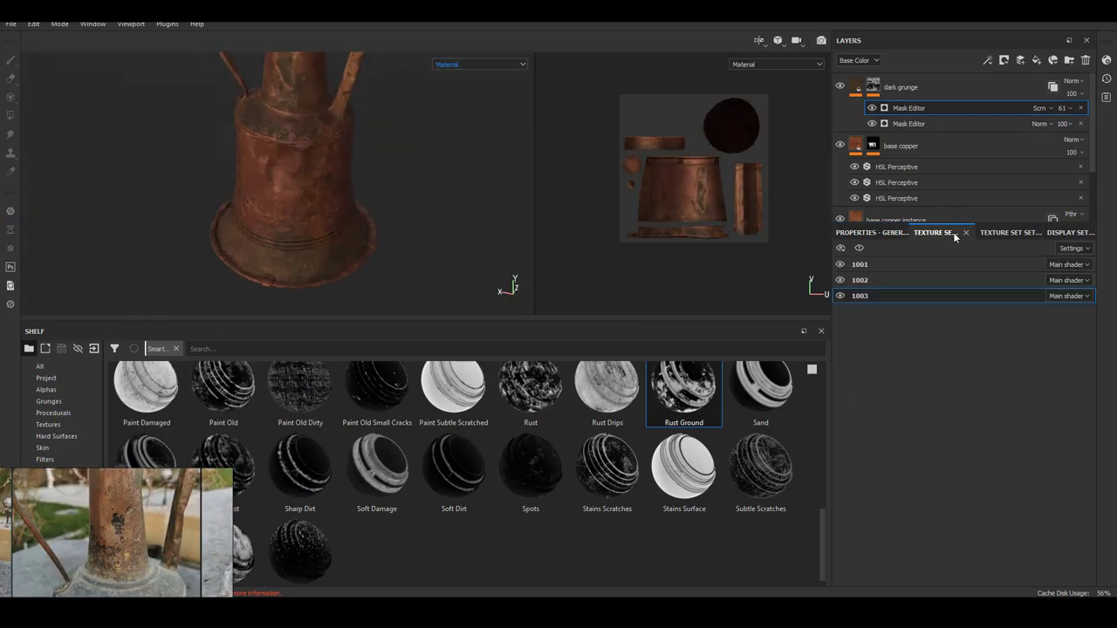
left_click(860, 279)
scroll(387, 281, "up", 3)
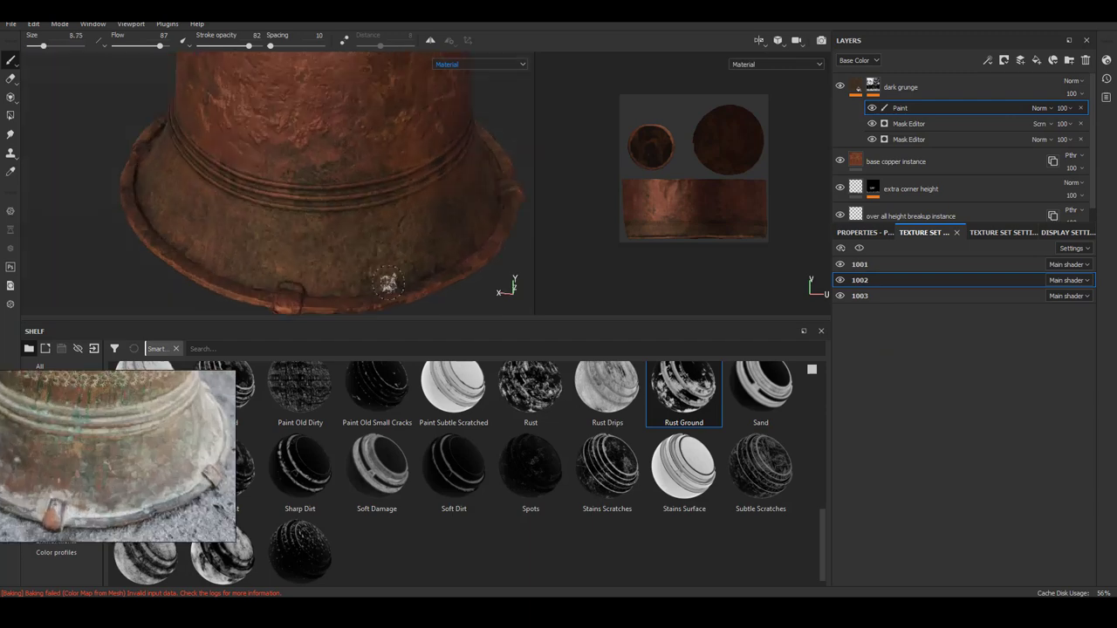
mouse_move(387, 281)
left_mouse_down("alt")
mouse_move(512, 294)
mouse_move(342, 257)
left_mouse_up("alt")
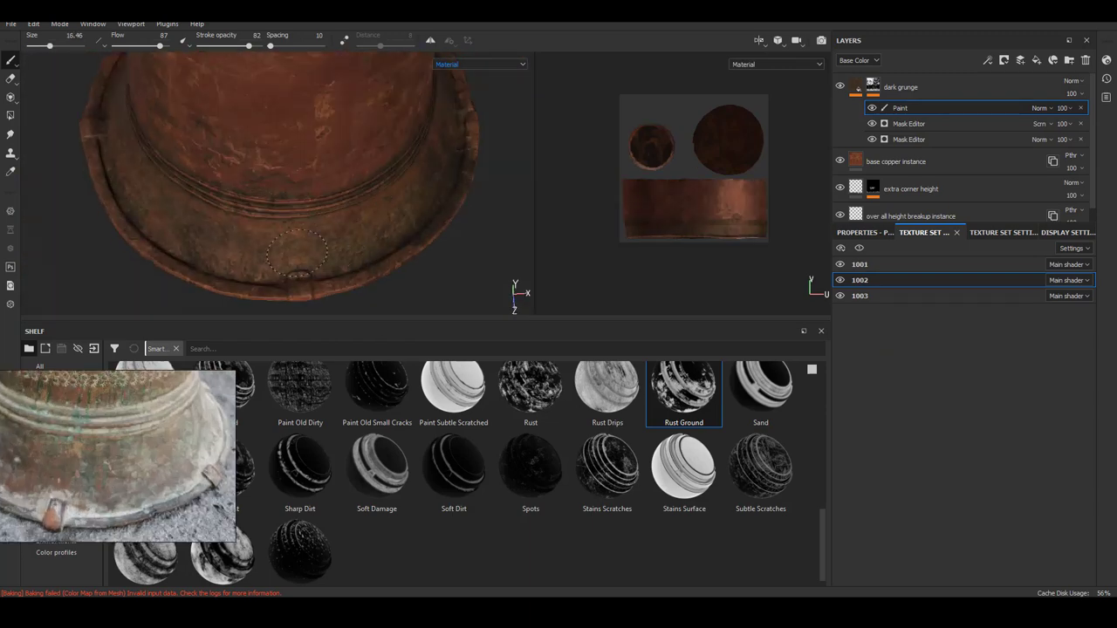
mouse_move(296, 253)
left_mouse_down("alt")
mouse_move(174, 99)
mouse_move(414, 247)
mouse_move(298, 245)
mouse_move(359, 280)
mouse_move(375, 262)
left_mouse_up("alt")
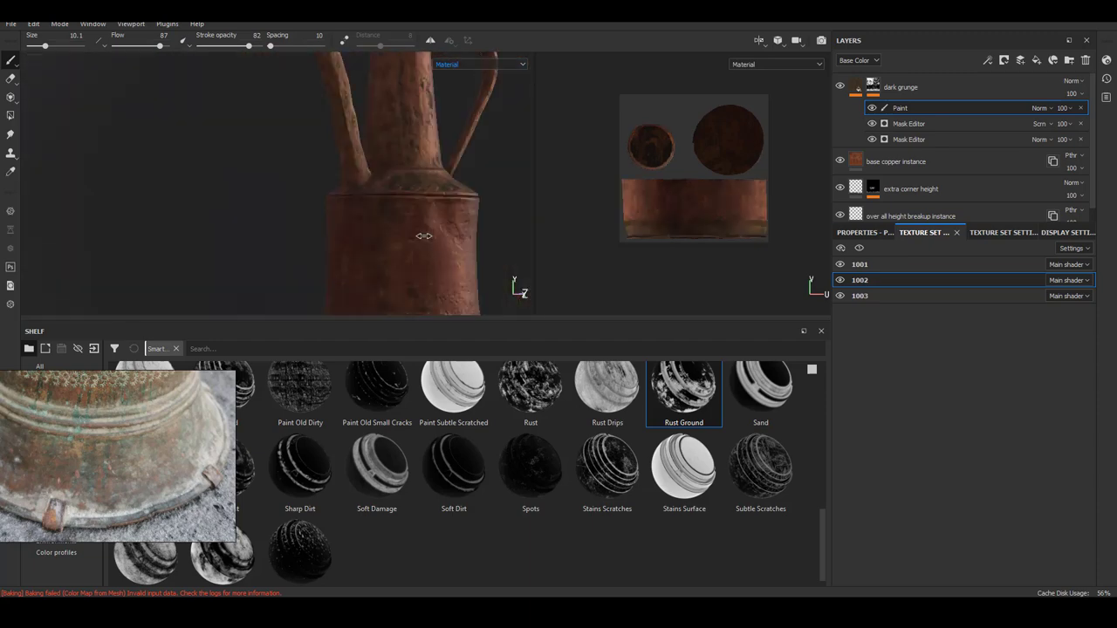
right_click_drag(375, 261, 382, 258, "alt")
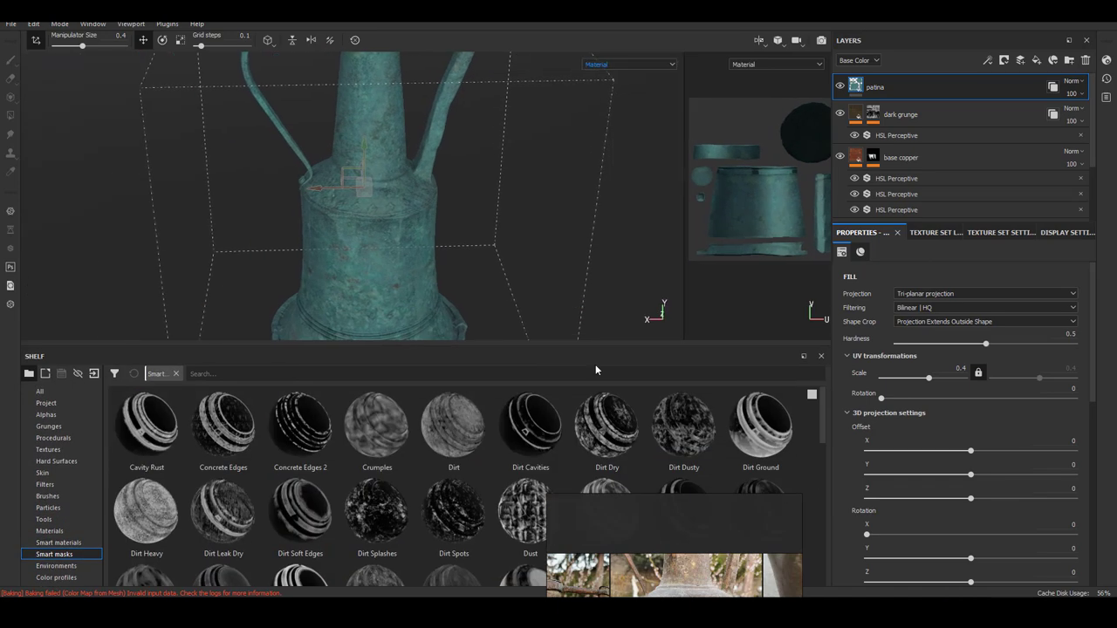
Step: Switch the fill to tri-planar projection and preview the mask, undoing a trial vertical shift
scroll(819, 520, "down", 1)
scroll(825, 510, "down", 1)
scroll(828, 504, "down", 1)
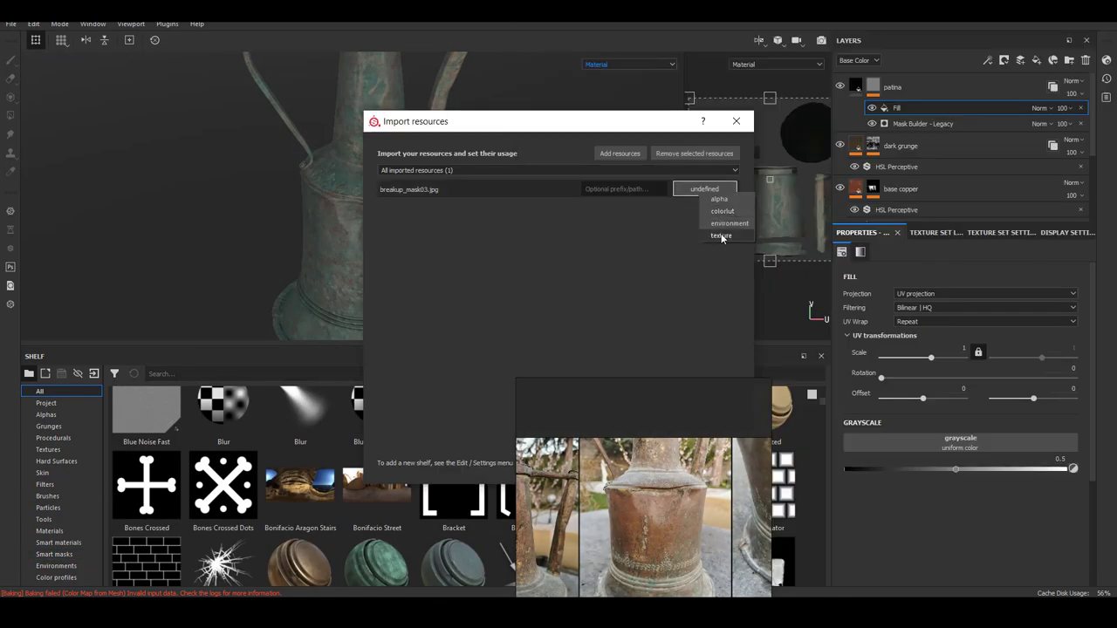
left_click(923, 313)
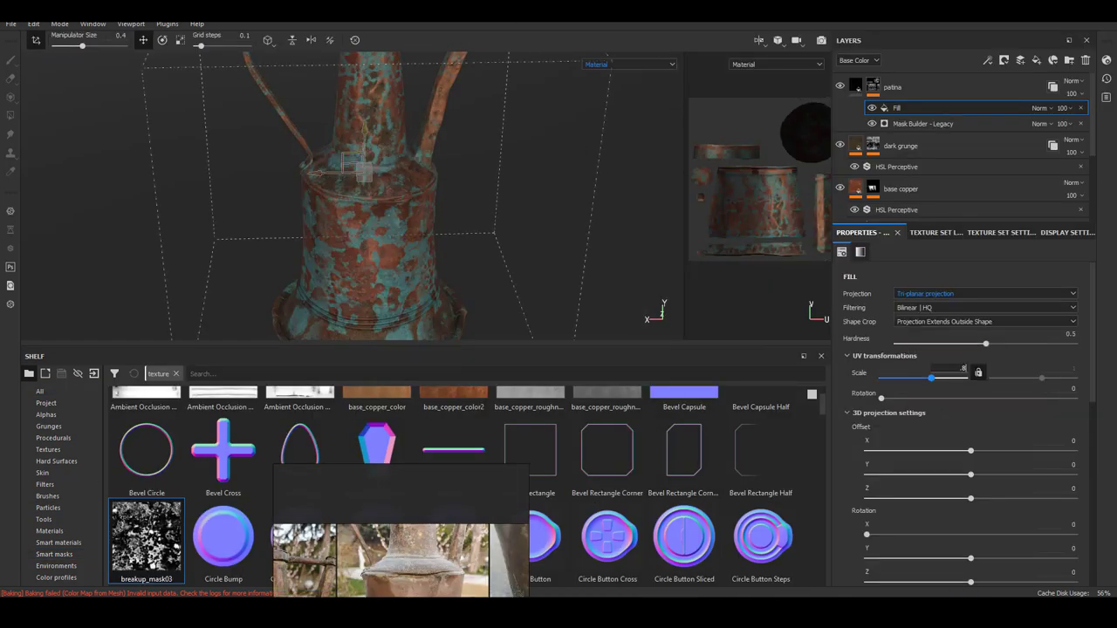
key("m")
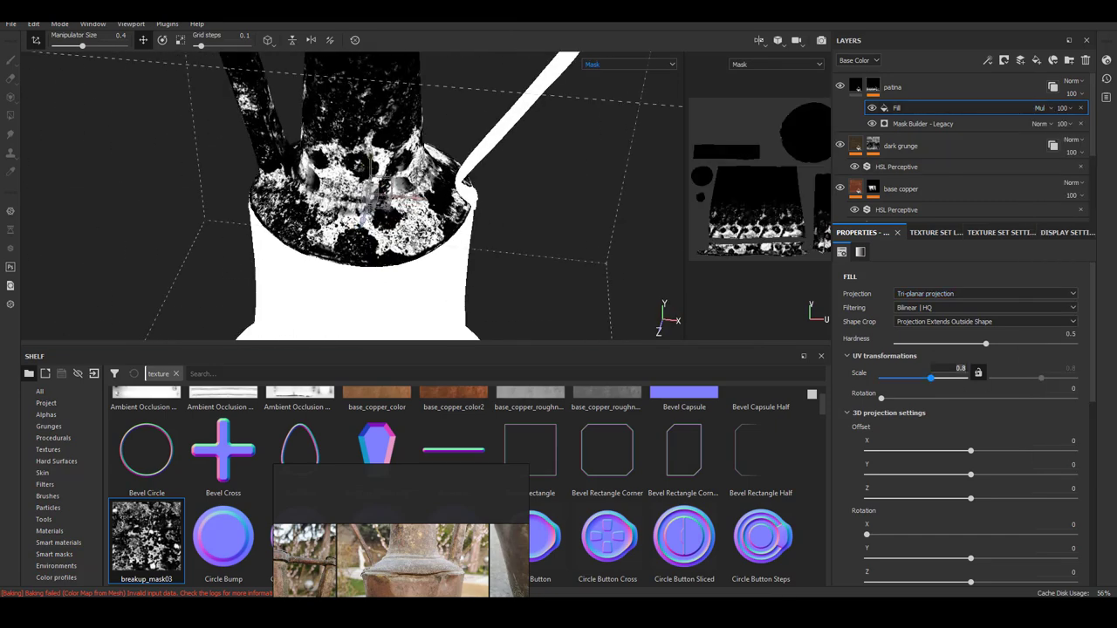
left_click_drag(971, 474, 934, 480)
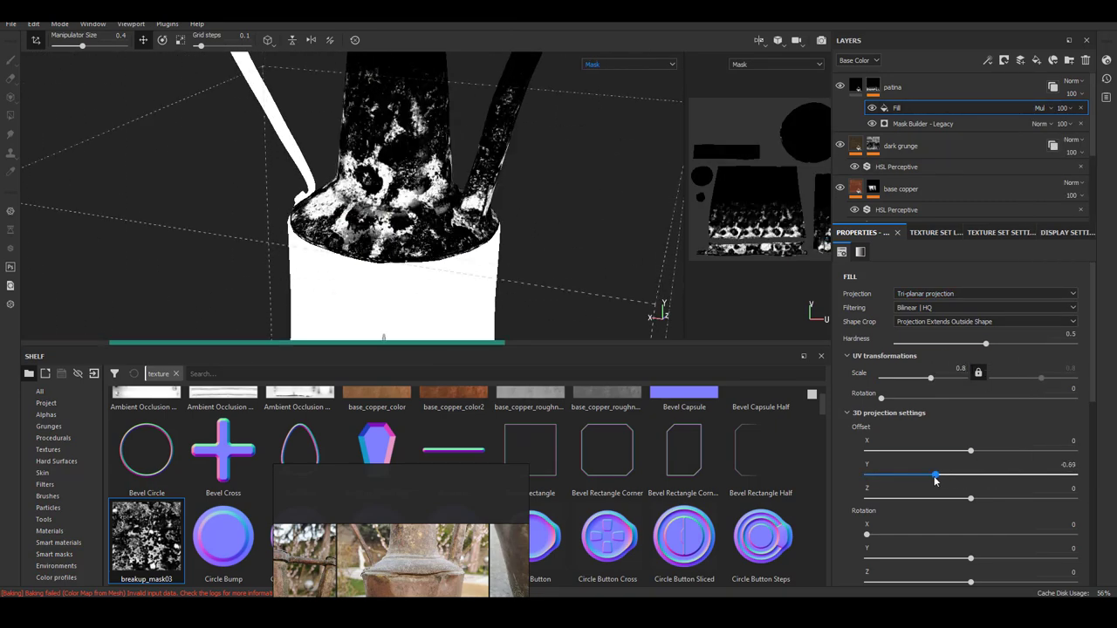
key("ctrl+z")
mouse_move(362, 241)
left_mouse_down("alt")
mouse_move(547, 245)
mouse_move(532, 265)
mouse_move(559, 253)
left_mouse_up("alt")
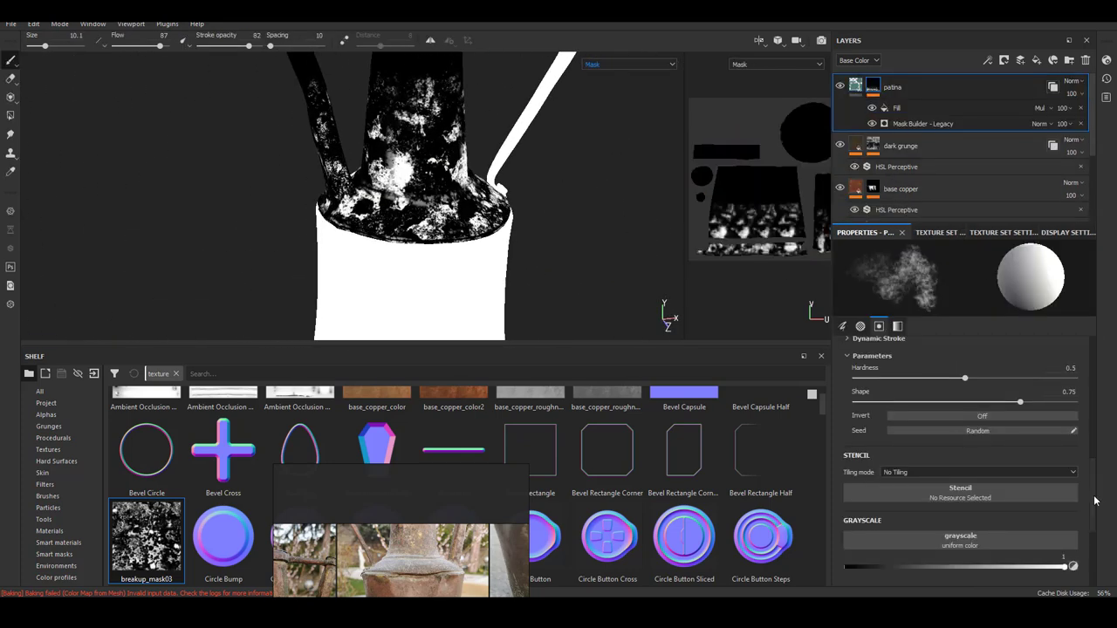
Step: Adjust the projection mode and scale of the patina mask's fill
left_click(897, 108)
left_click(628, 64)
left_click(611, 73)
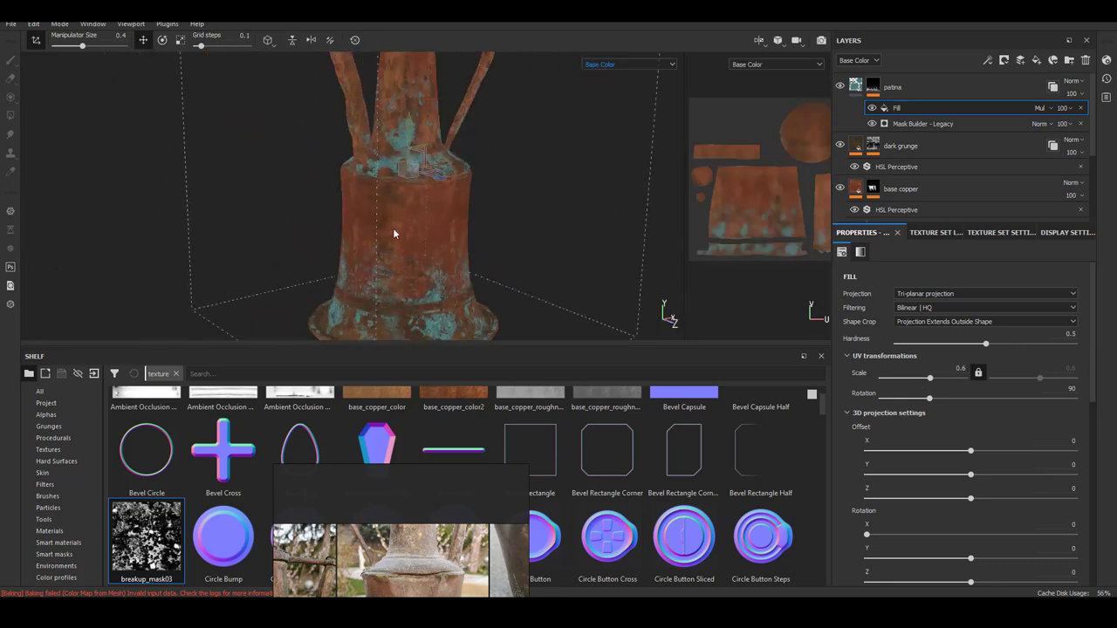
left_click(984, 293)
left_click(925, 298)
mouse_move(304, 175)
left_mouse_down("alt")
mouse_move(70, 165)
mouse_move(581, 226)
left_mouse_up("alt")
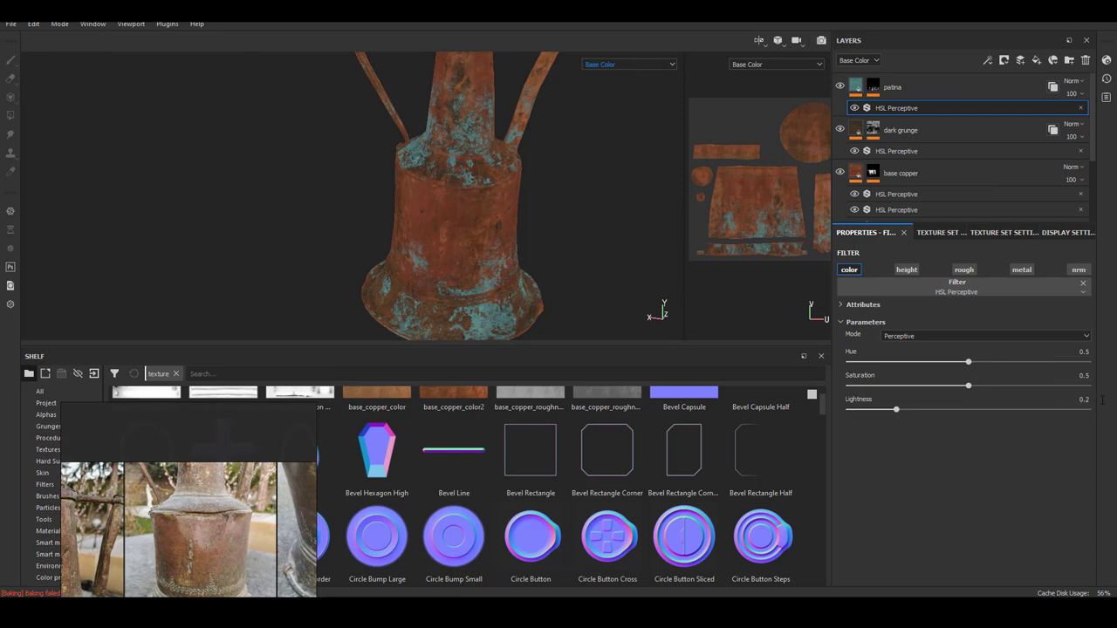
Step: Set the patina HSL filter to hue 0.46, saturation 0.51 and lightness 0.24
left_click(1086, 399)
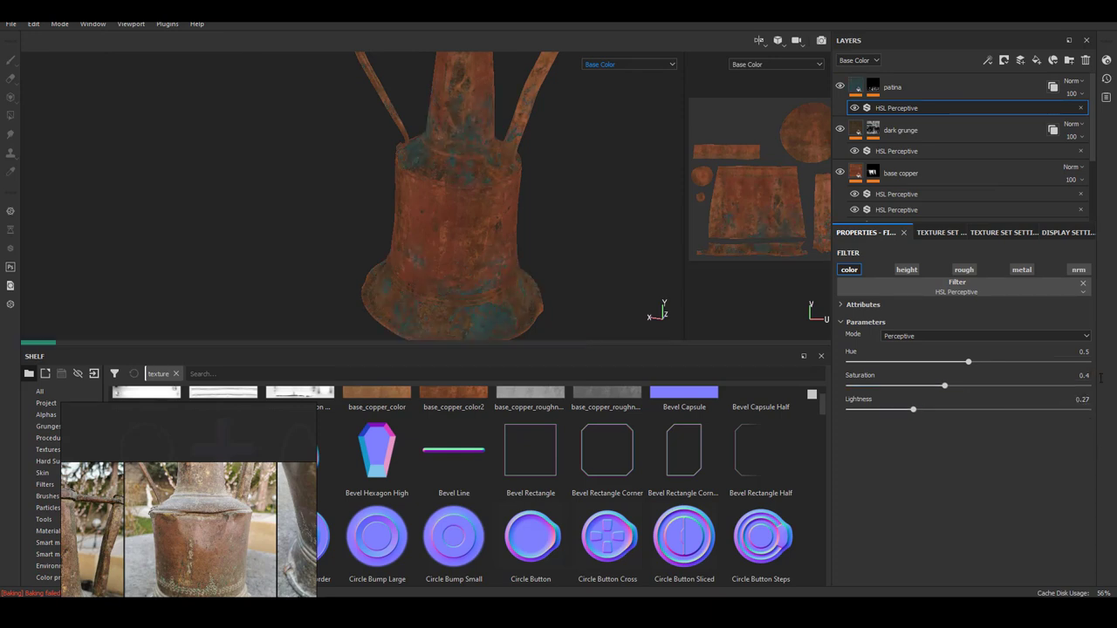
left_click(1093, 399)
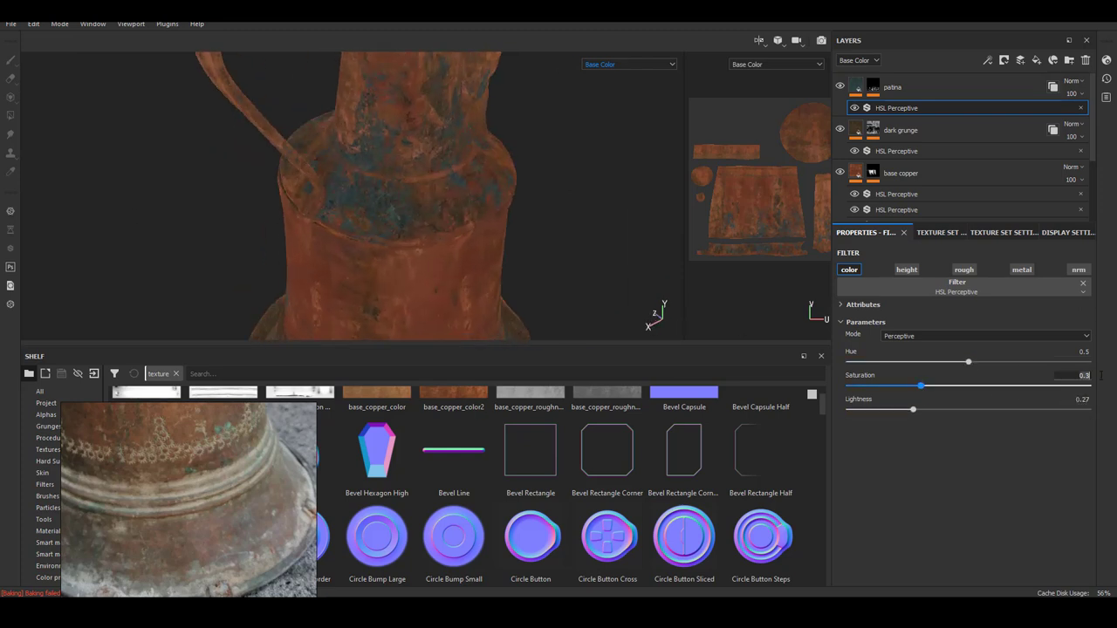
key("Return")
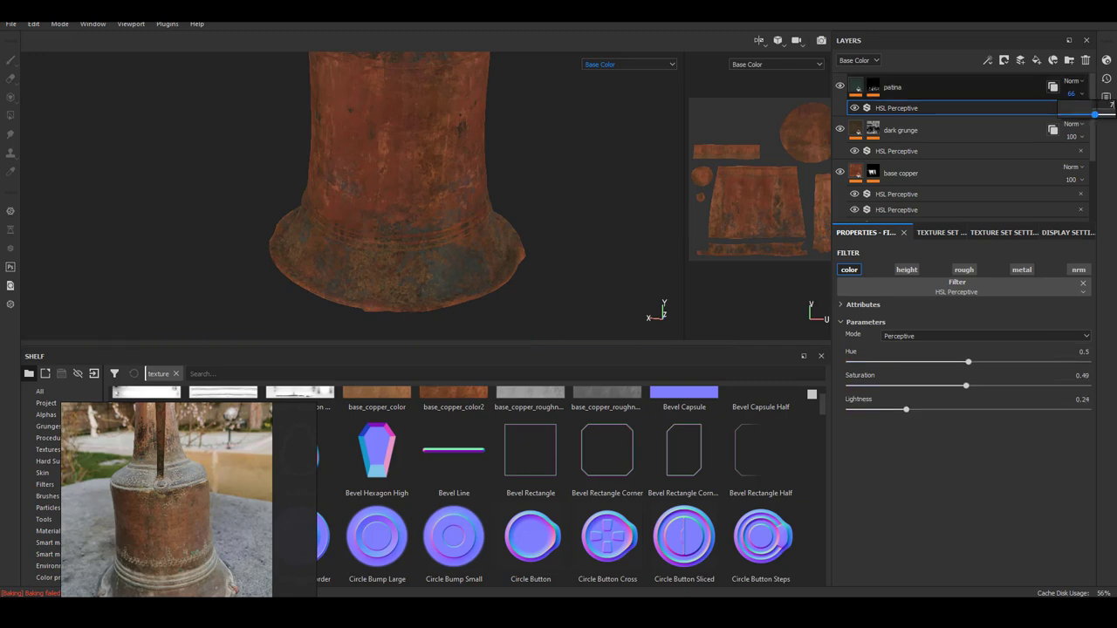
Step: Raise the patina layer opacity to 75 and preview the full material
left_click_drag(1094, 114, 1099, 114)
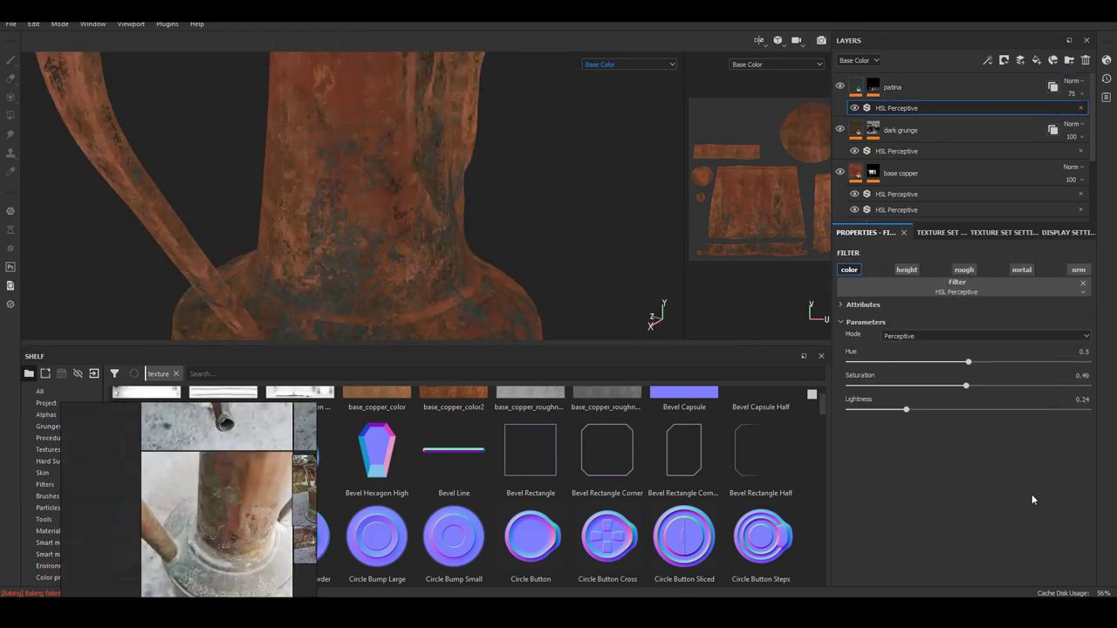
key("m")
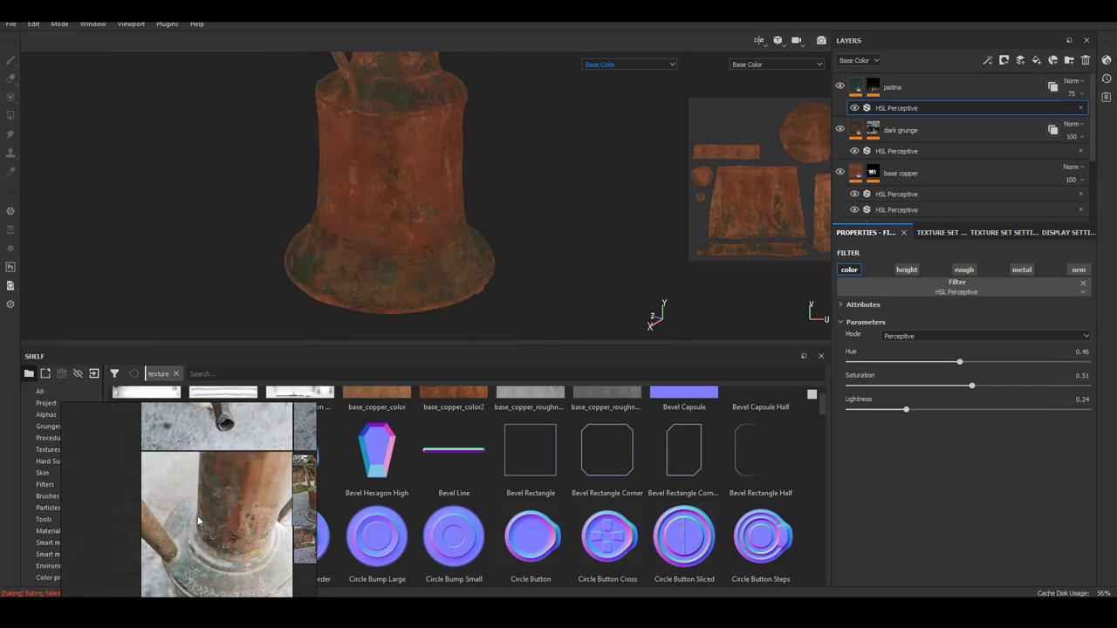
left_click_drag(387, 294, 407, 207, "alt")
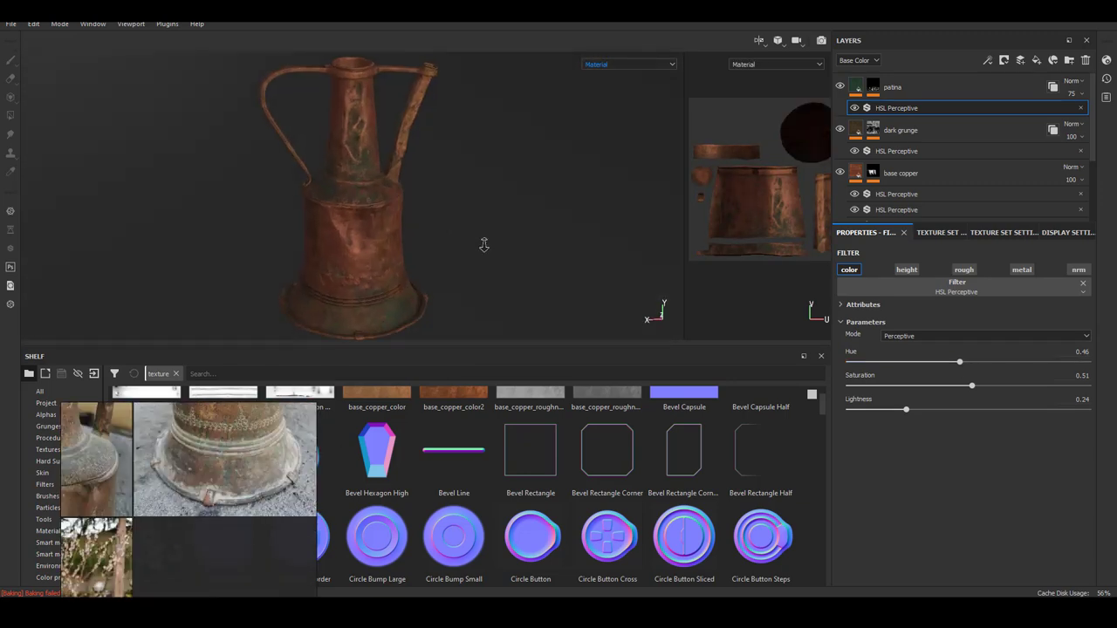
left_click_drag(899, 88, 955, 144)
scroll(529, 197, "up", 3)
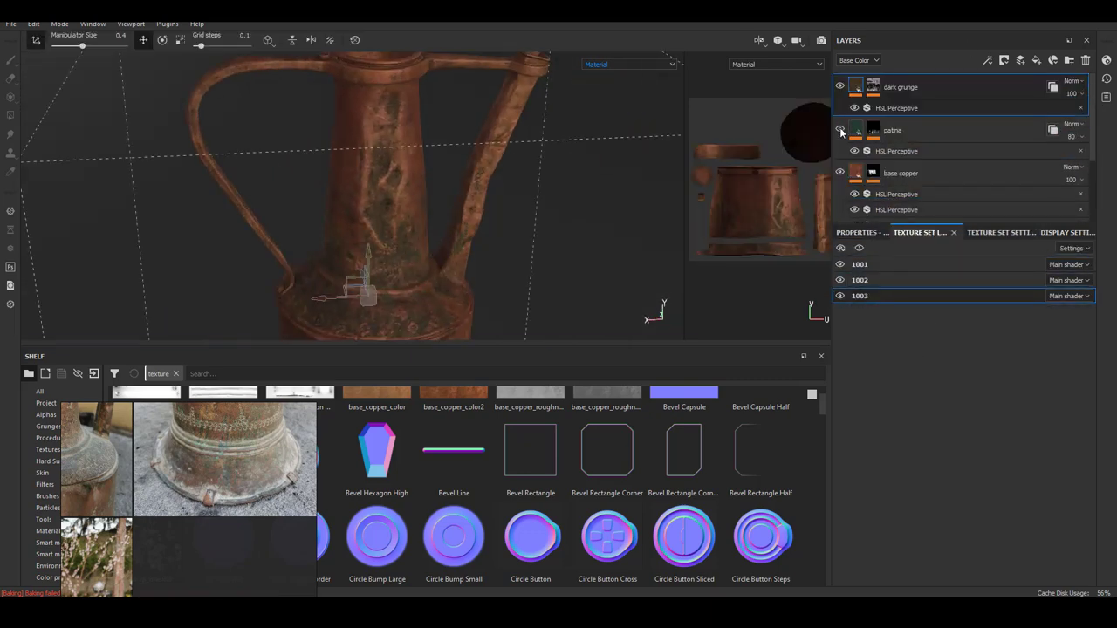
Step: Instantiate the shiny edge layer across all texture sets
left_click(895, 151)
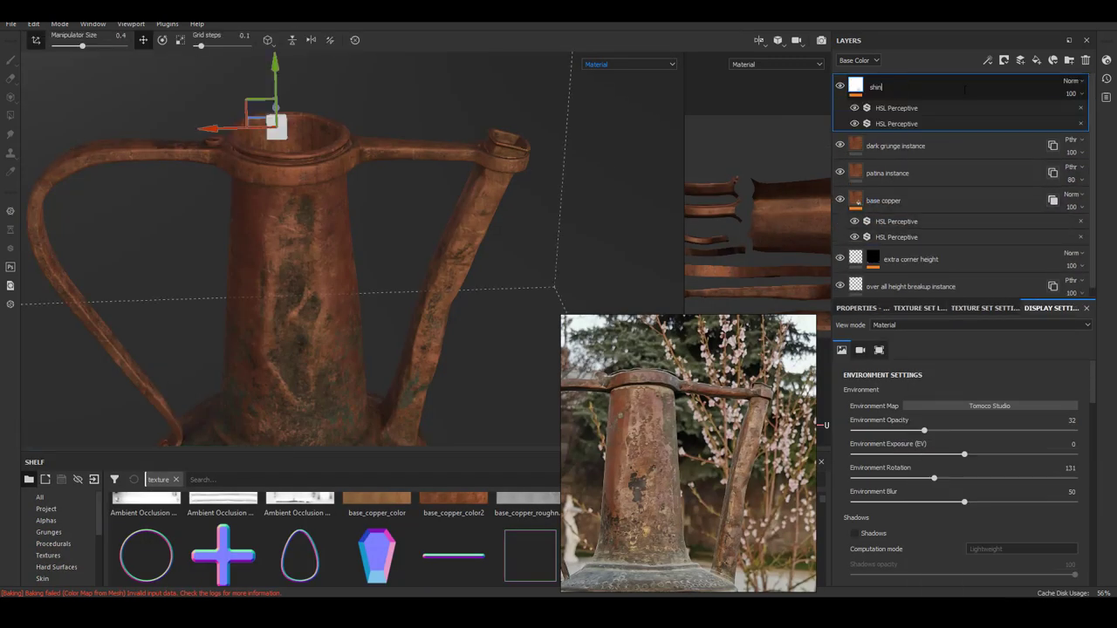
right_click(932, 88)
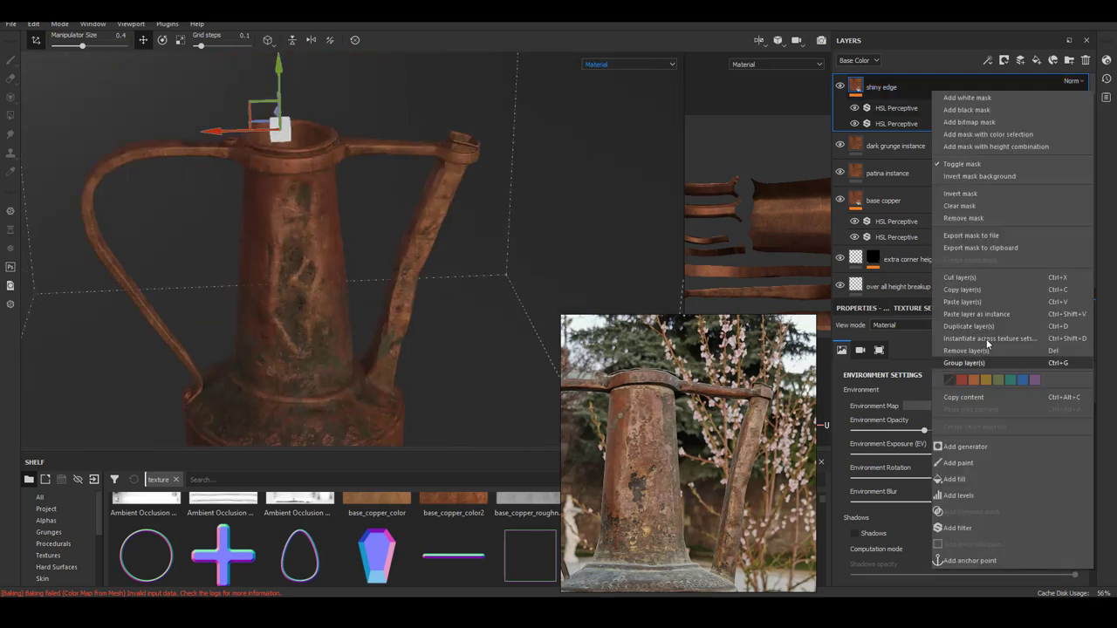
left_click(1004, 349)
left_click(924, 108)
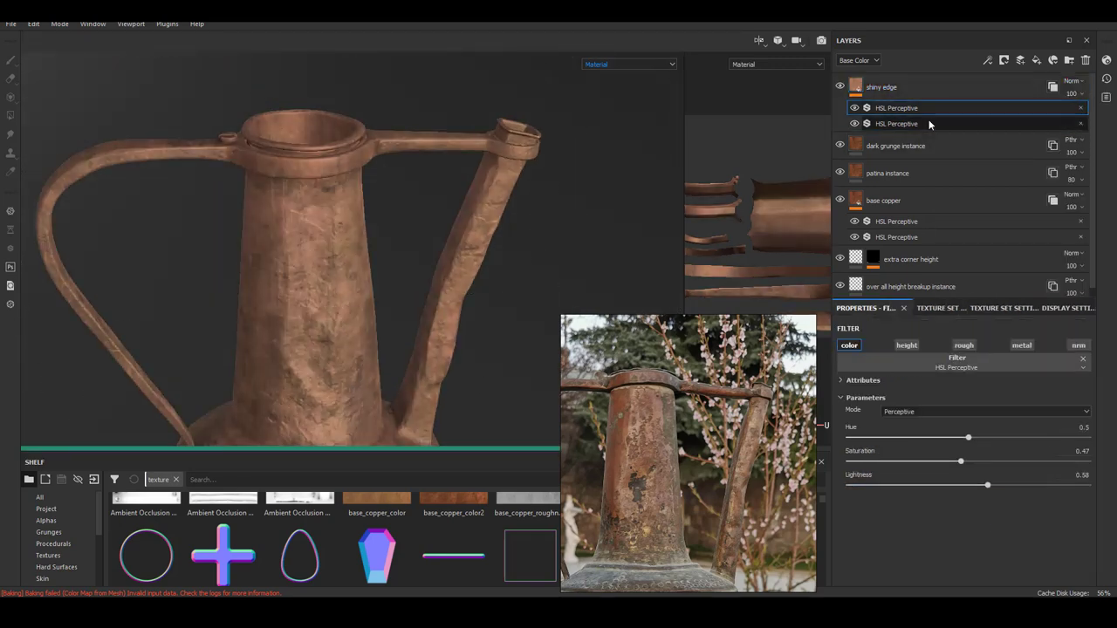
Step: Select shiny edge and browse the Smart masks in the shelf
left_click(938, 84)
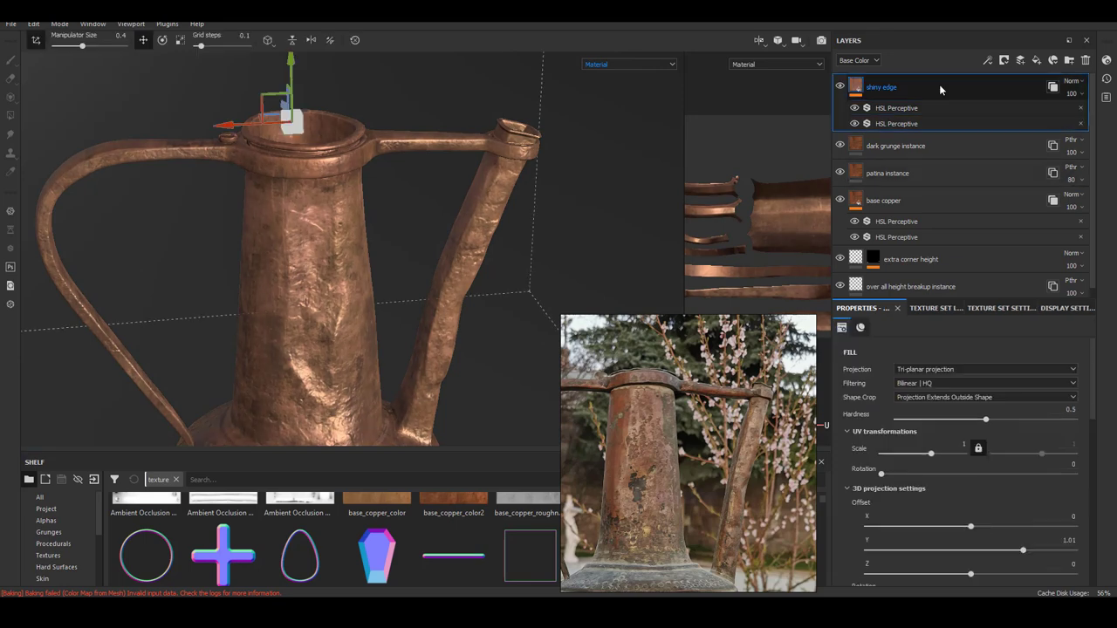
left_click(54, 552)
scroll(790, 521, "down", 1)
Step: Apply the Paint Subtle Scratched smart mask to the shiny edge layer
scroll(821, 492, "down", 1)
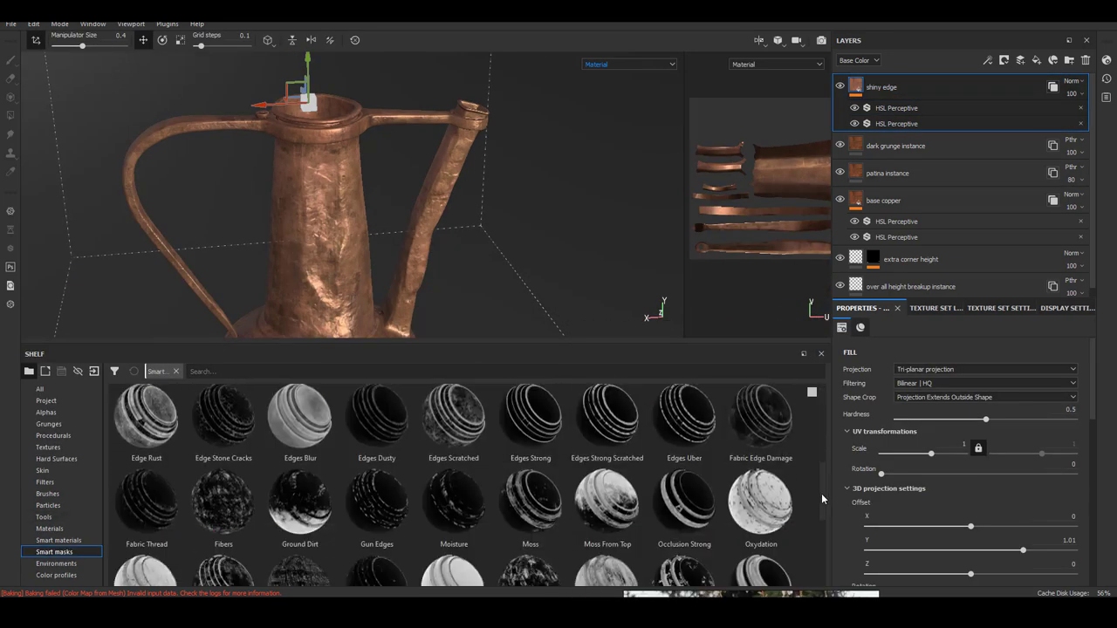
scroll(811, 499, "down", 1)
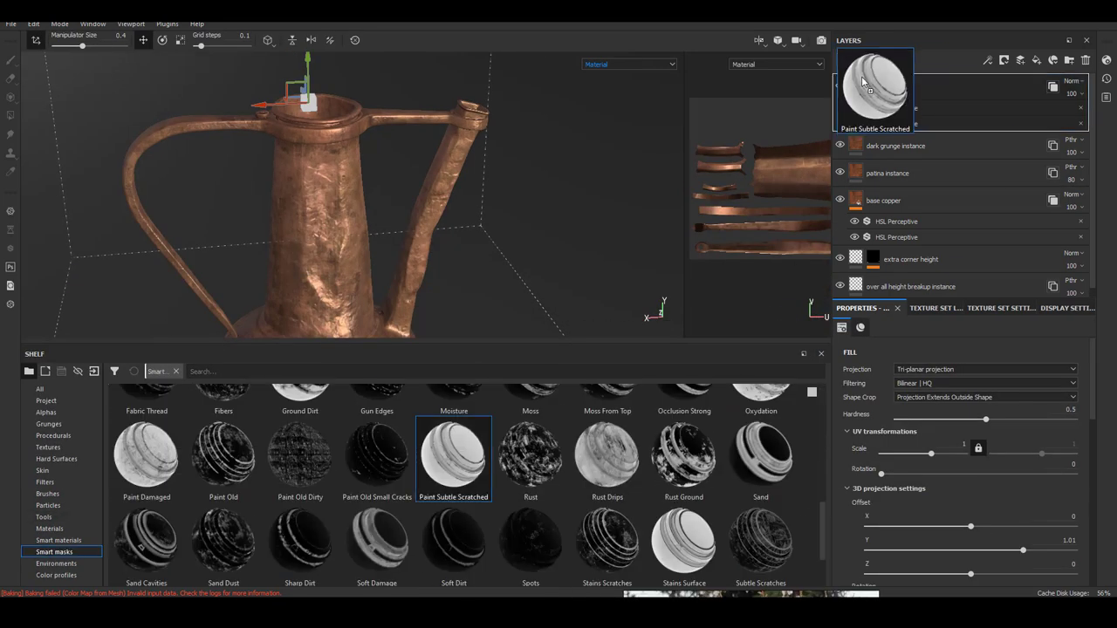
left_click_drag(862, 81, 907, 87)
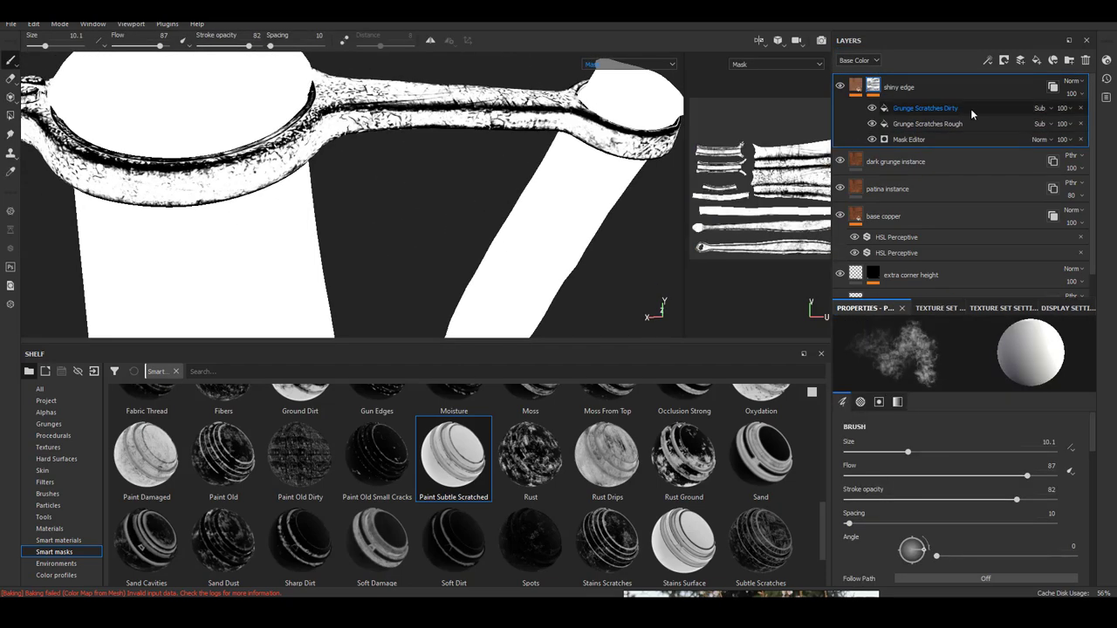
Step: Raise the mask generator's Global Balance to 0.77
left_click(890, 139)
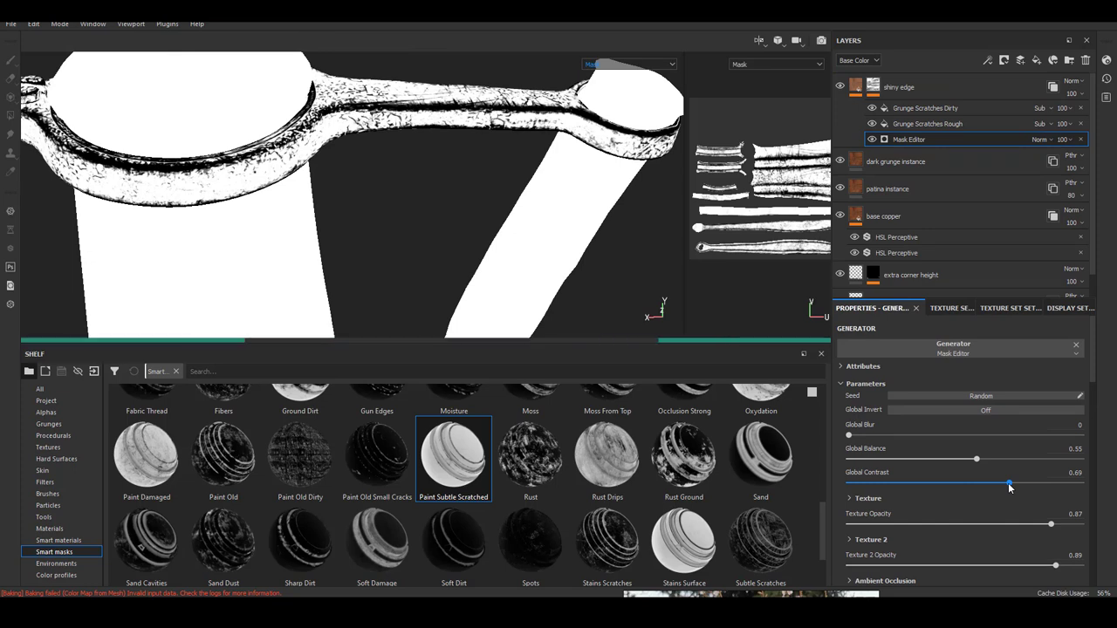
scroll(908, 367, "down", 5)
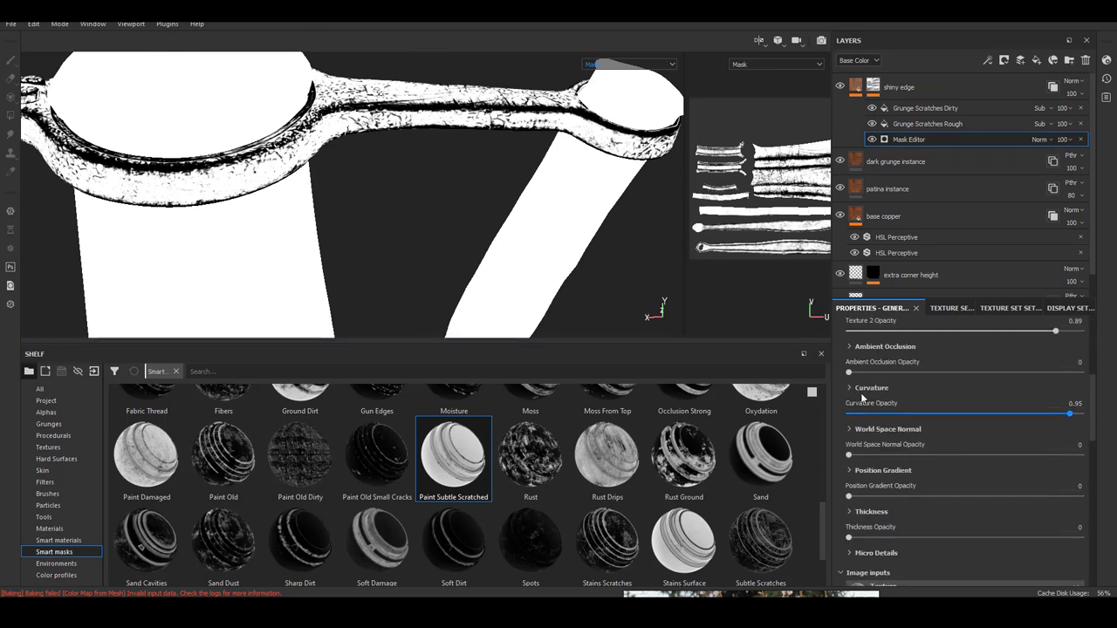
scroll(910, 356, "down", 5)
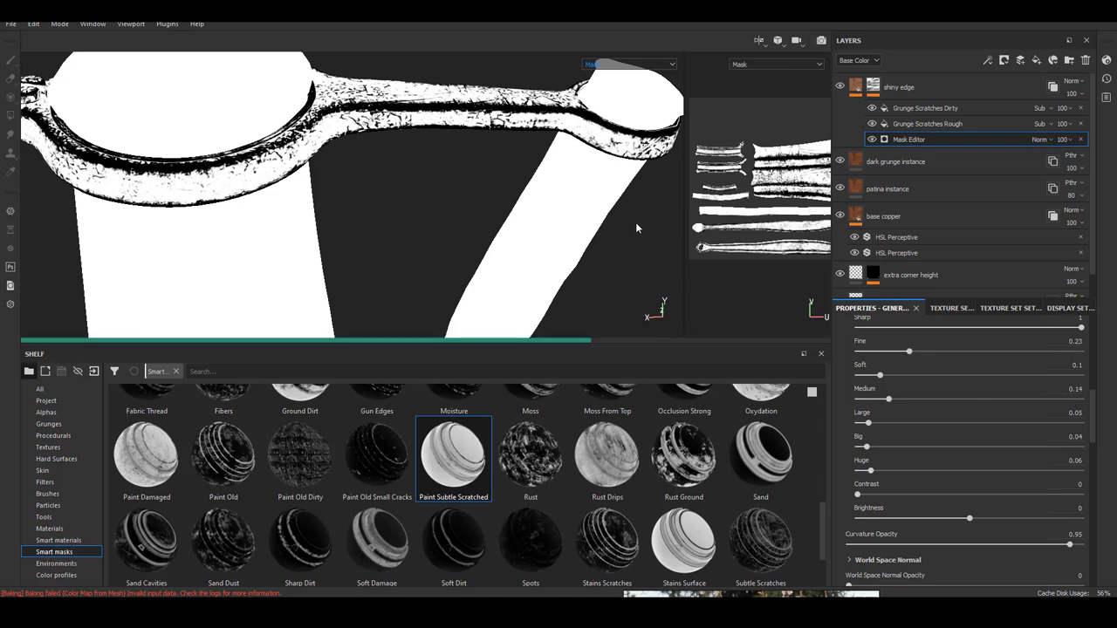
scroll(1092, 377, "up", 3)
scroll(1093, 377, "up", 4)
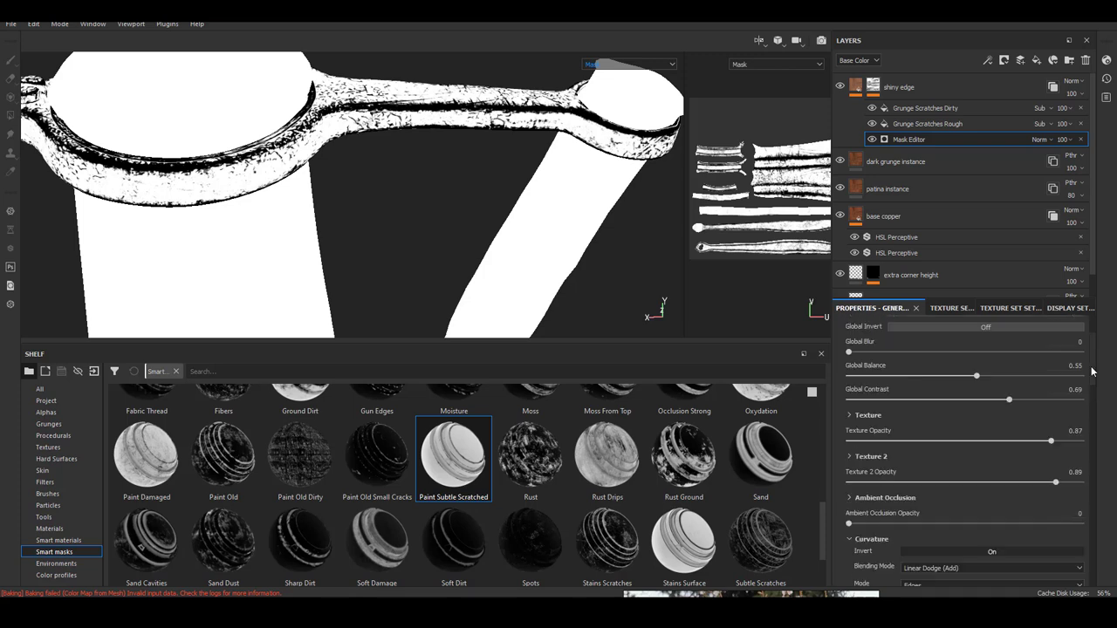
scroll(1092, 377, "up", 3)
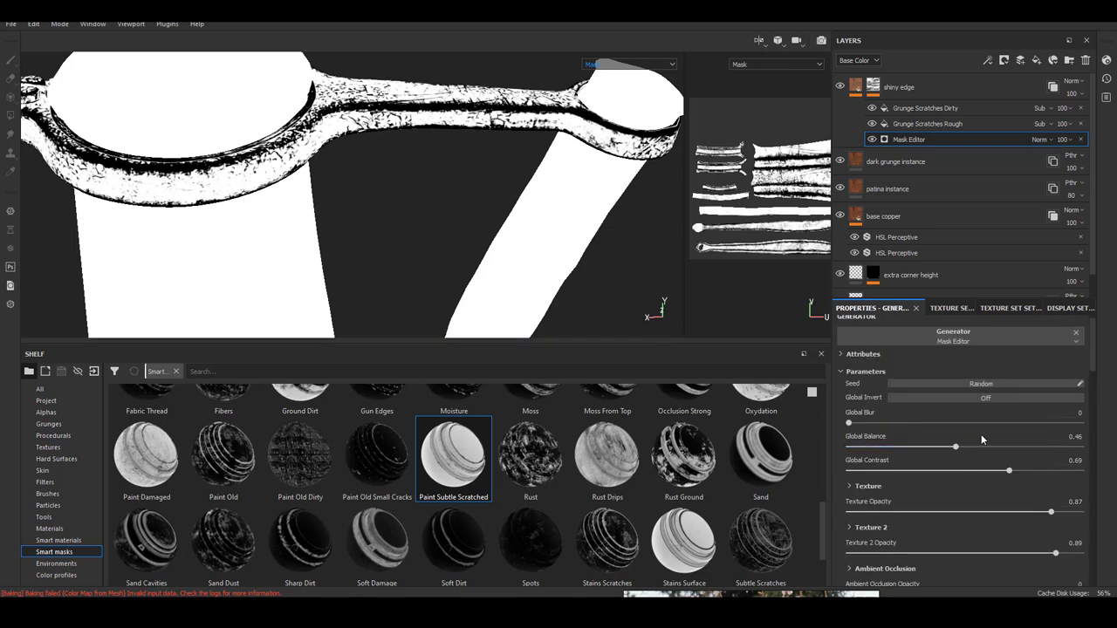
left_click_drag(862, 447, 1014, 448)
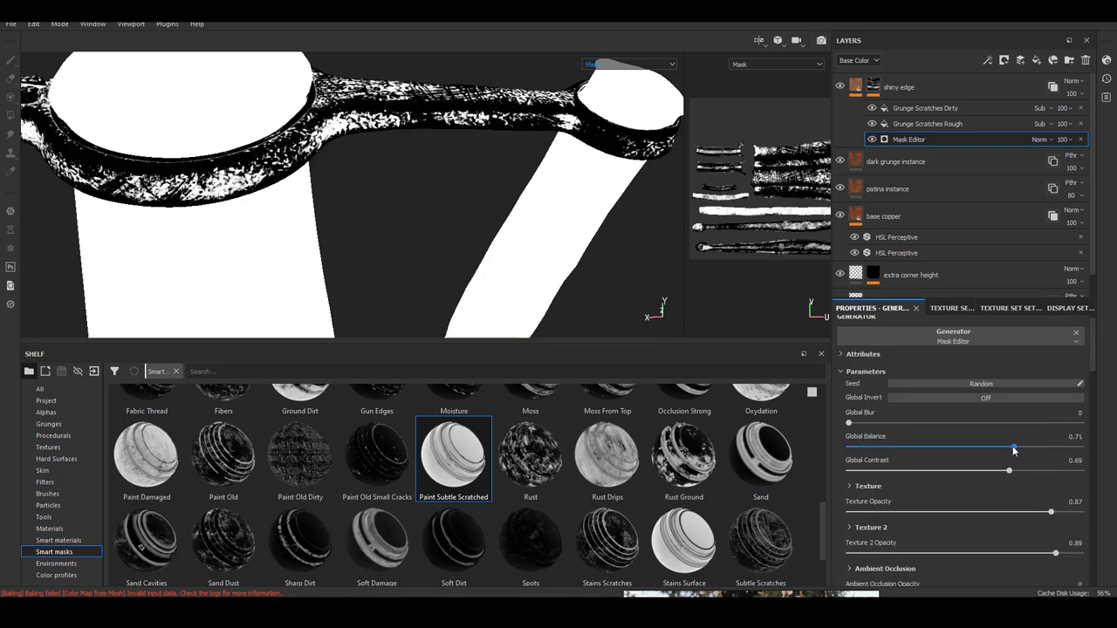
Step: Add an Invert filter to the shiny edge mask
right_click(875, 88)
left_click(898, 294)
left_click(957, 347)
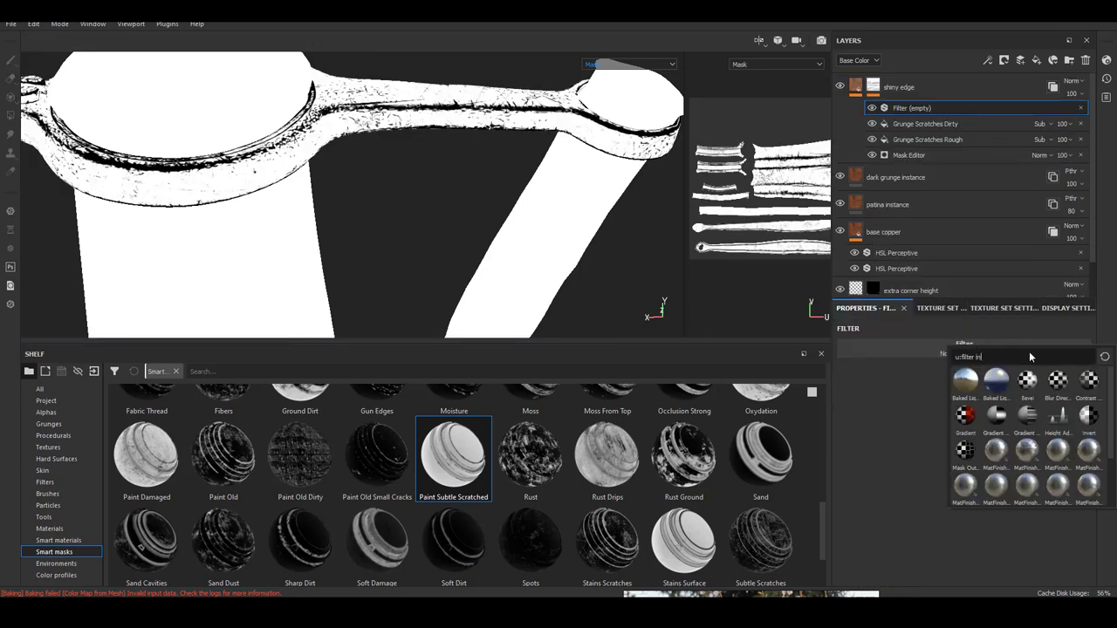
left_click(967, 440)
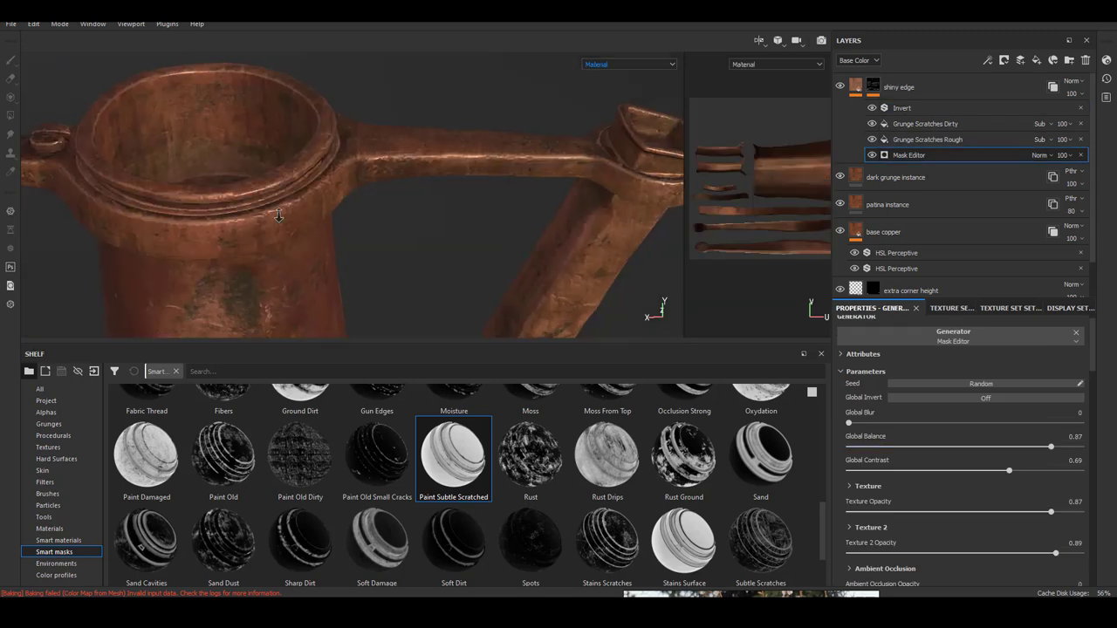
Step: On texture set 1002, set the Mask Editor balance to 0.6 and contrast to 0.75
left_click(948, 371)
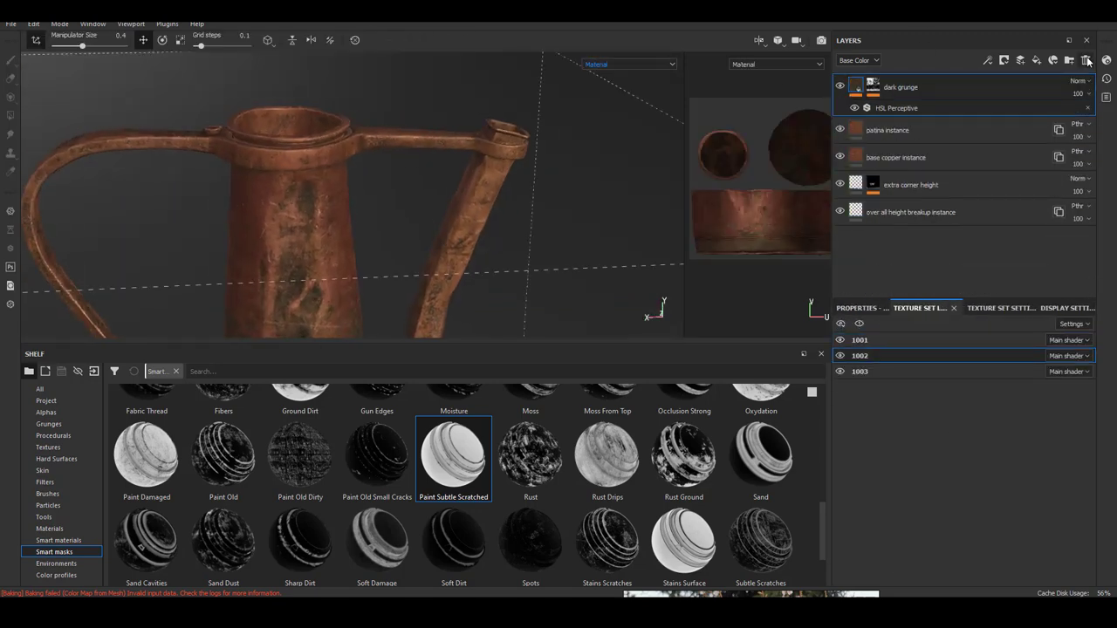
left_click(948, 339)
left_click(925, 355)
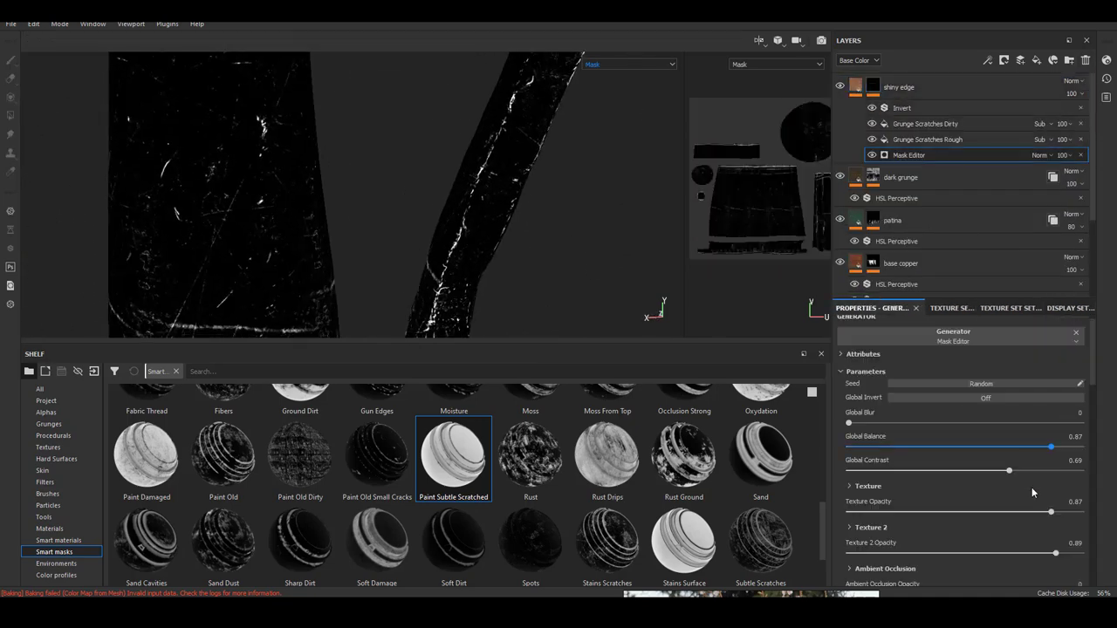
left_click_drag(988, 452, 964, 446)
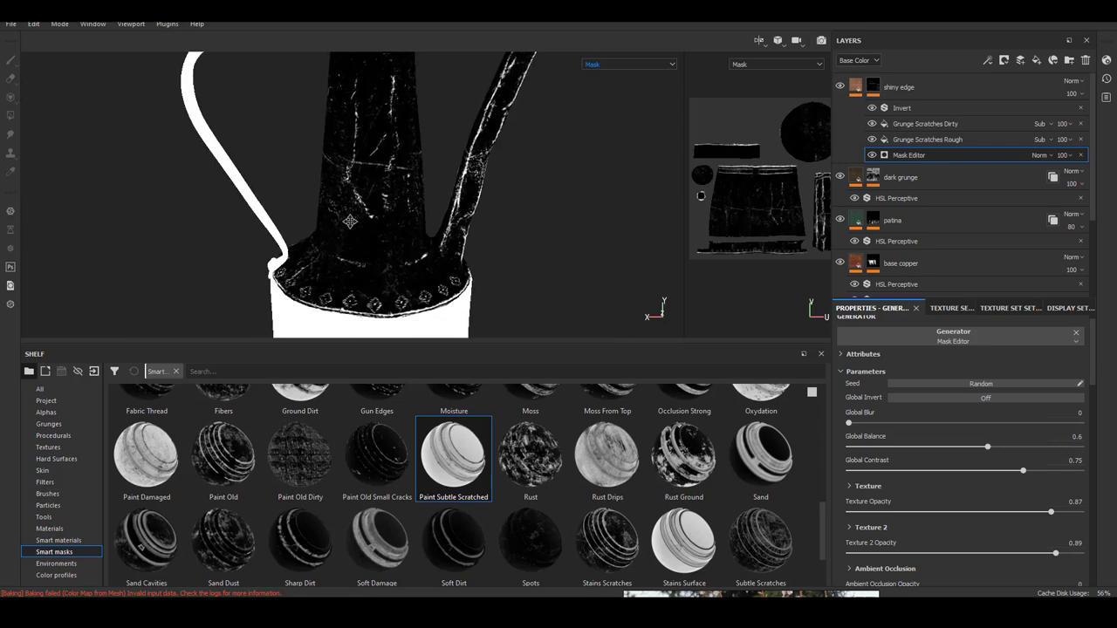
right_click_drag(519, 262, 520, 217, "alt")
Step: Zoom and orbit the view onto the ewer's lower body, then its upper body and handle
right_click(873, 86)
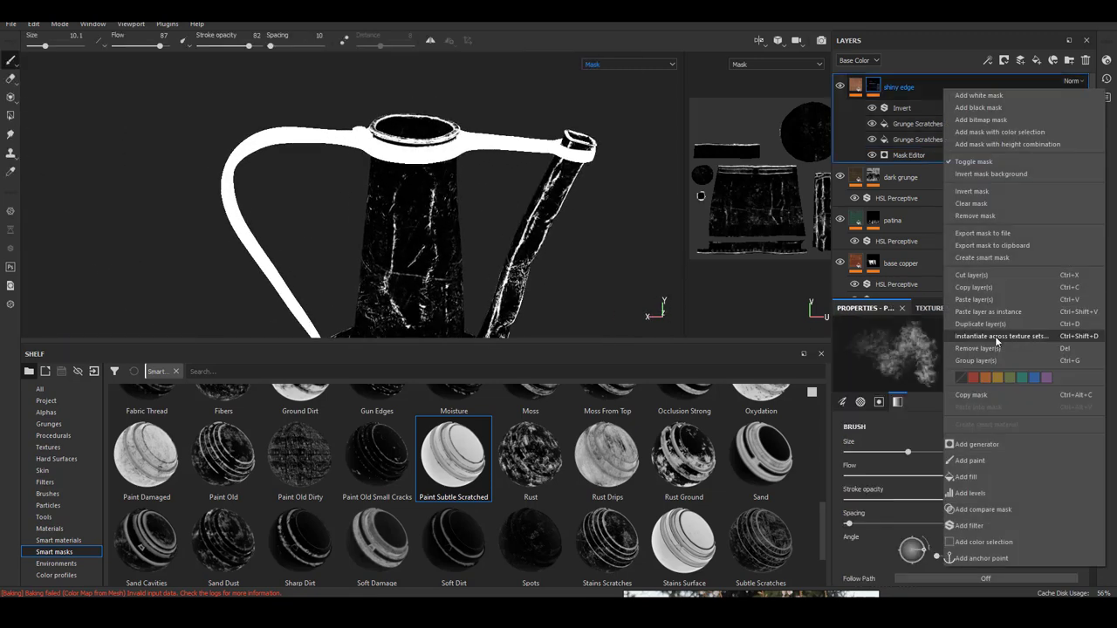
key("Escape")
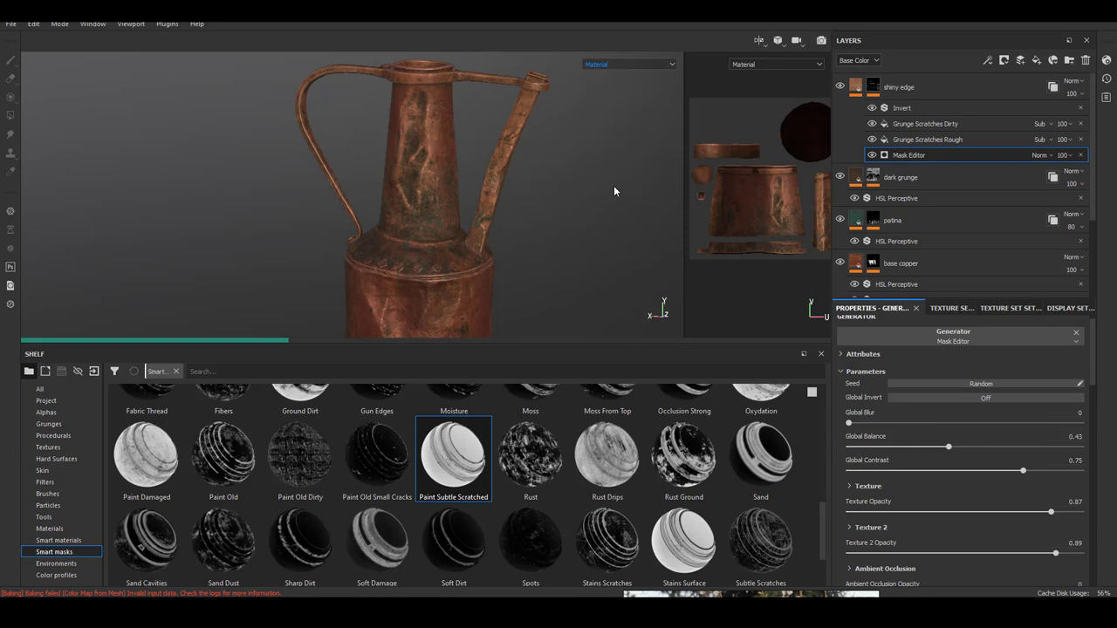
mouse_move(613, 185)
left_mouse_down("alt")
mouse_move(526, 219)
mouse_move(610, 209)
left_mouse_up("alt")
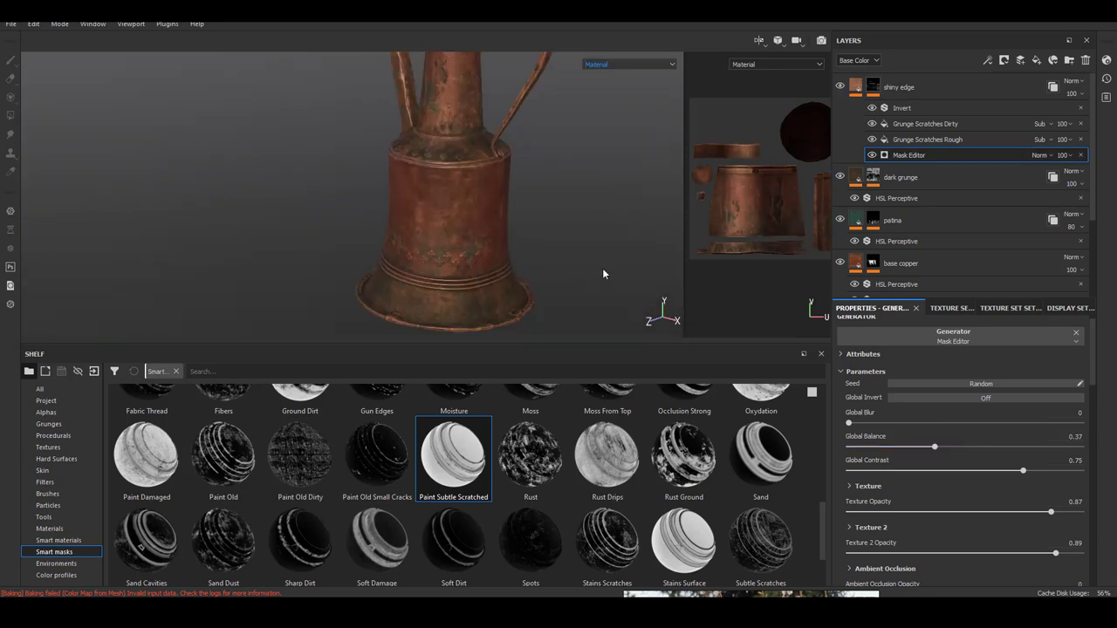
left_click_drag(602, 273, 580, 288, "alt")
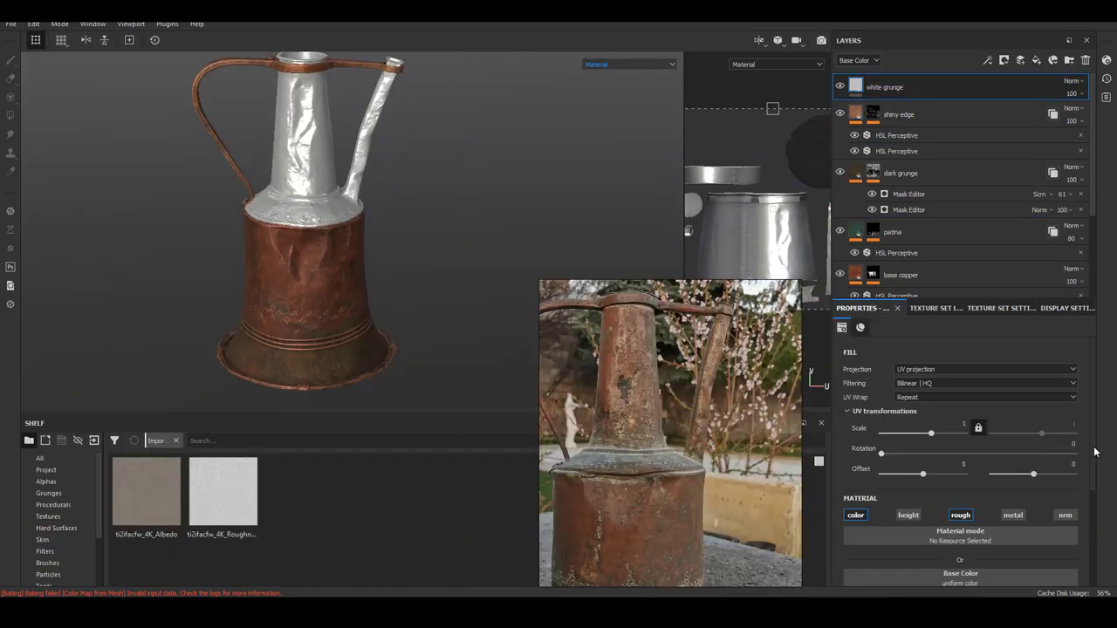
Step: Make white grunge tri-planar and apply the imported roughness texture
left_click(984, 369)
left_click_drag(223, 491, 959, 461)
scroll(428, 317, "up", 3)
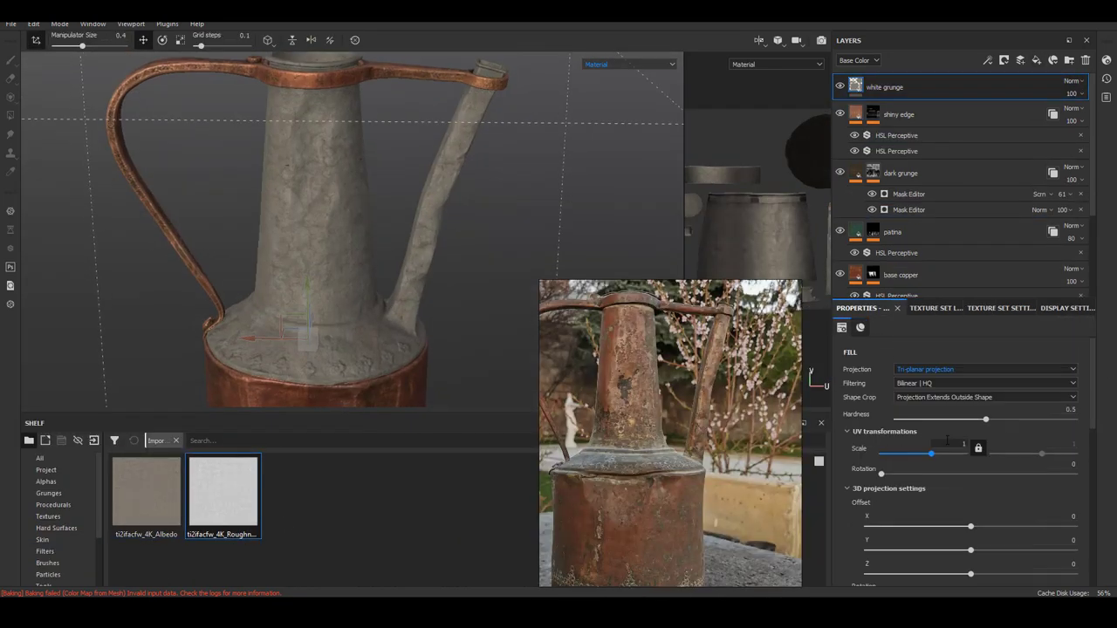
left_click_drag(462, 199, 489, 210, "alt")
Step: Mask the layer with a Mask Builder generator, curvature convex -0.87 and concave 0.82
left_click(839, 473)
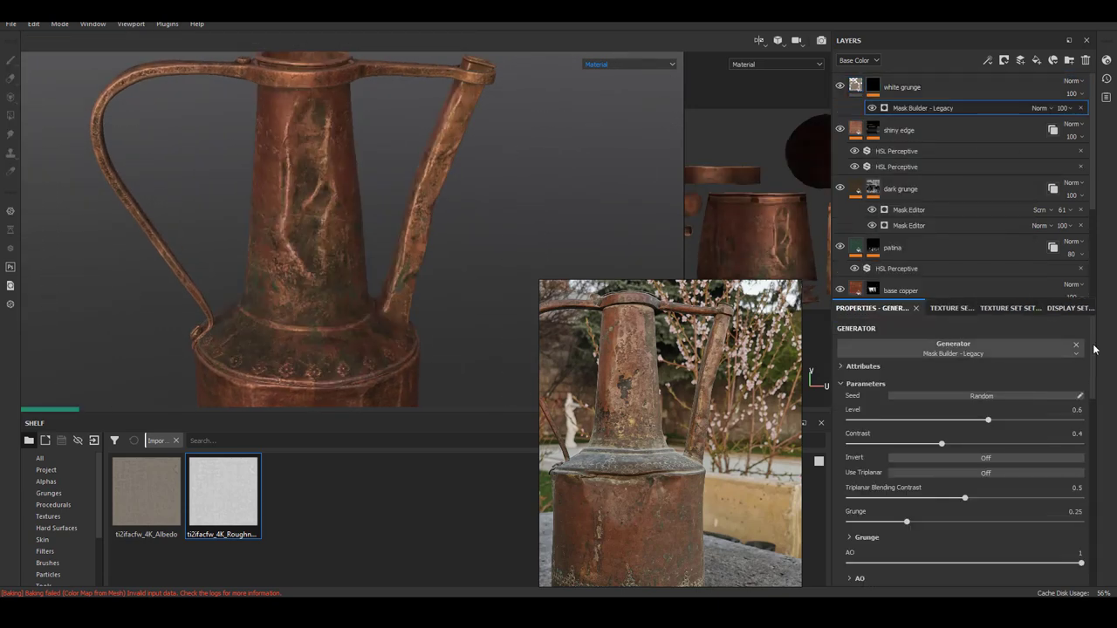
left_click(606, 142)
scroll(960, 437, "down", 5)
scroll(959, 437, "down", 3)
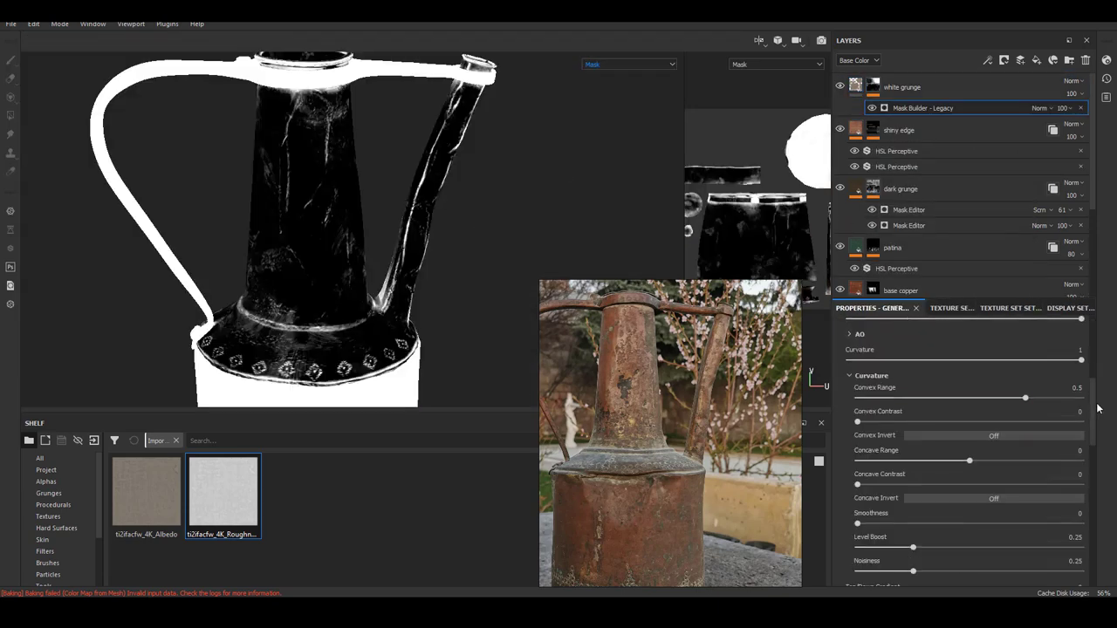
left_click_drag(1029, 461, 1055, 457)
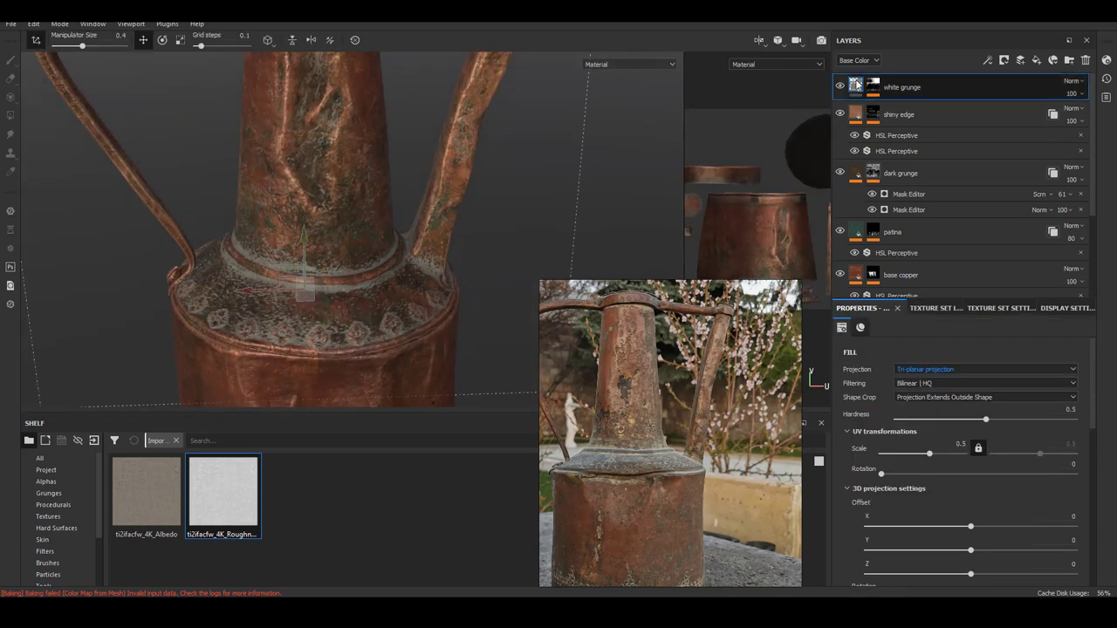
Step: Add an HSL Perceptive filter to the white grunge layer
right_click(856, 83)
left_click(907, 288)
type("u:filter inv")
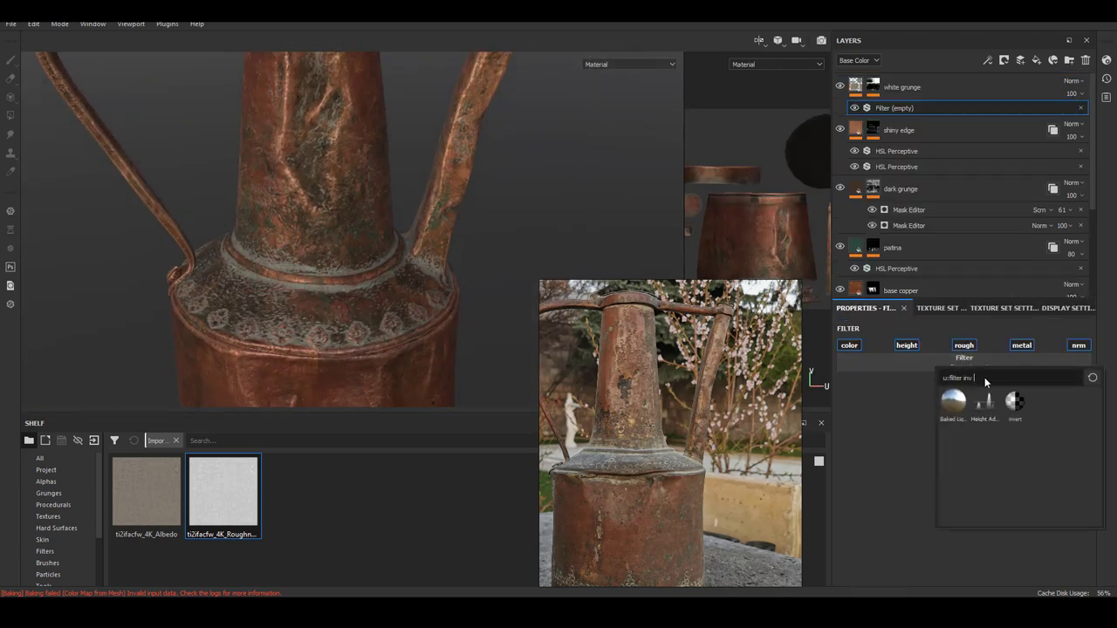
left_click(984, 377)
left_click(947, 96)
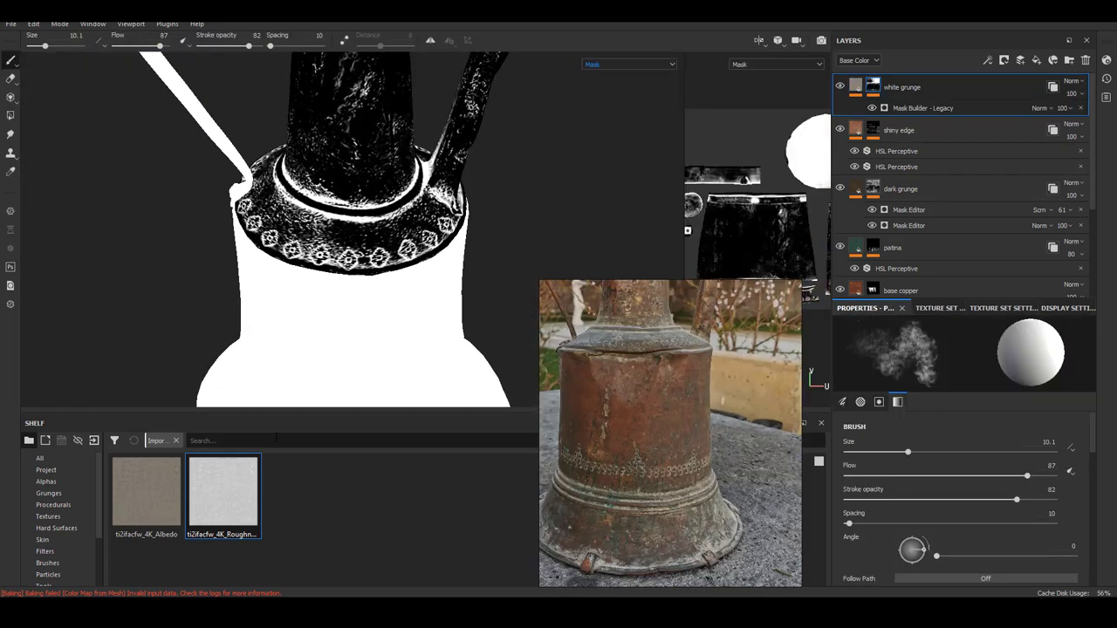
scroll(568, 448, "up", 5)
Step: Add a smart mask generator to white grunge and blend it with Screen
scroll(792, 416, "up", 3)
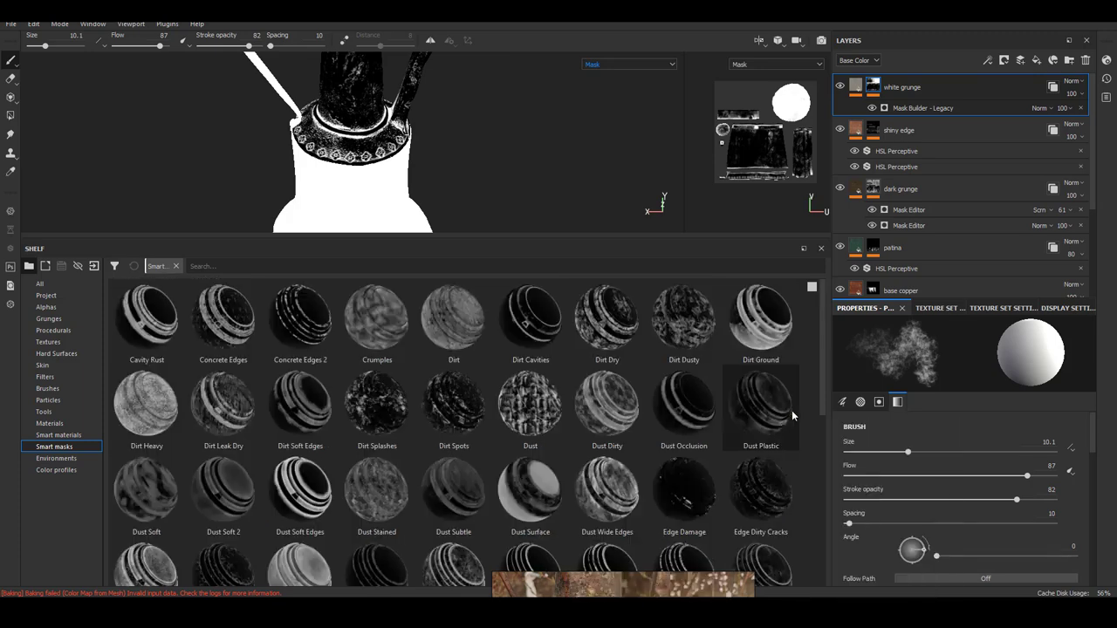
left_click_drag(223, 488, 925, 87)
left_click_drag(410, 235, 410, 366)
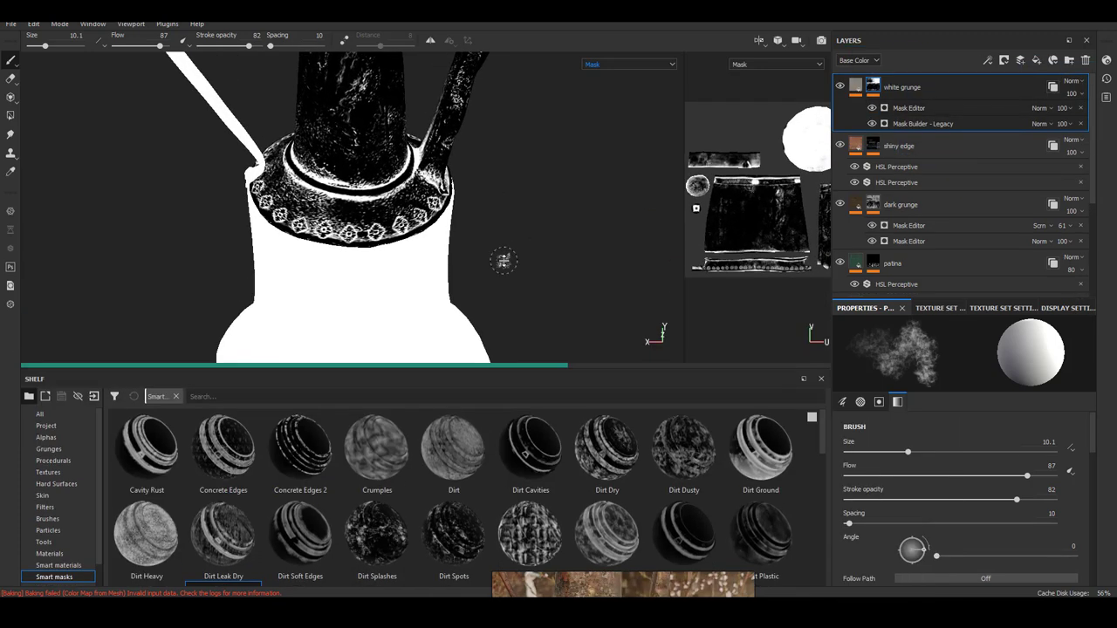
left_click(1038, 107)
left_click(1056, 292)
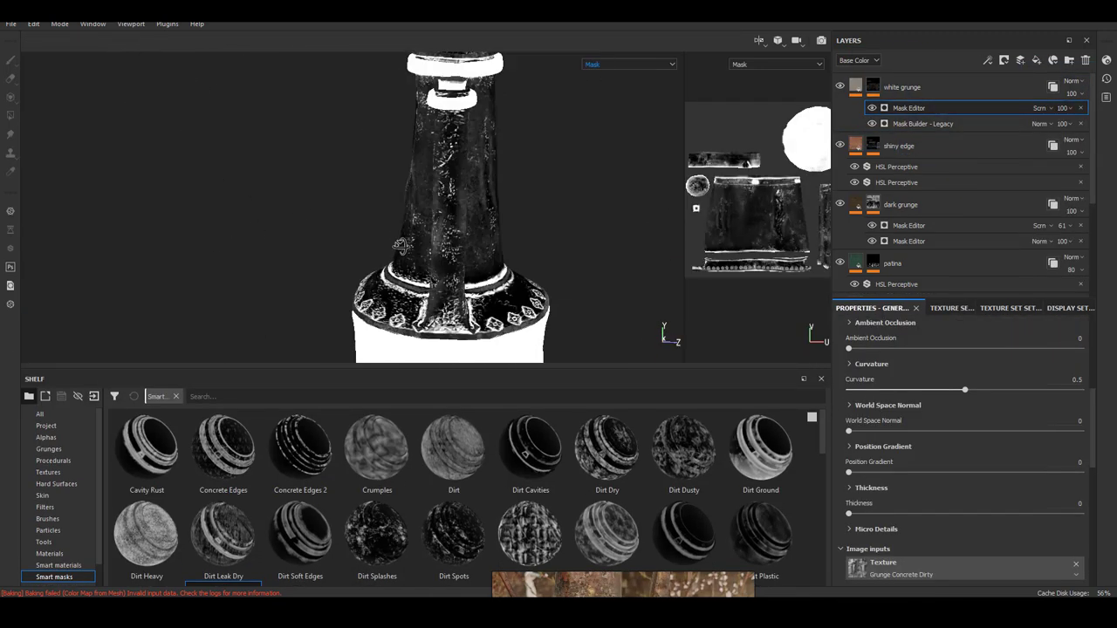
Step: Enable the generator's Texture 2 settings
scroll(995, 523, "down", 5)
scroll(903, 410, "down", 3)
scroll(843, 433, "down", 3)
scroll(845, 432, "down", 1)
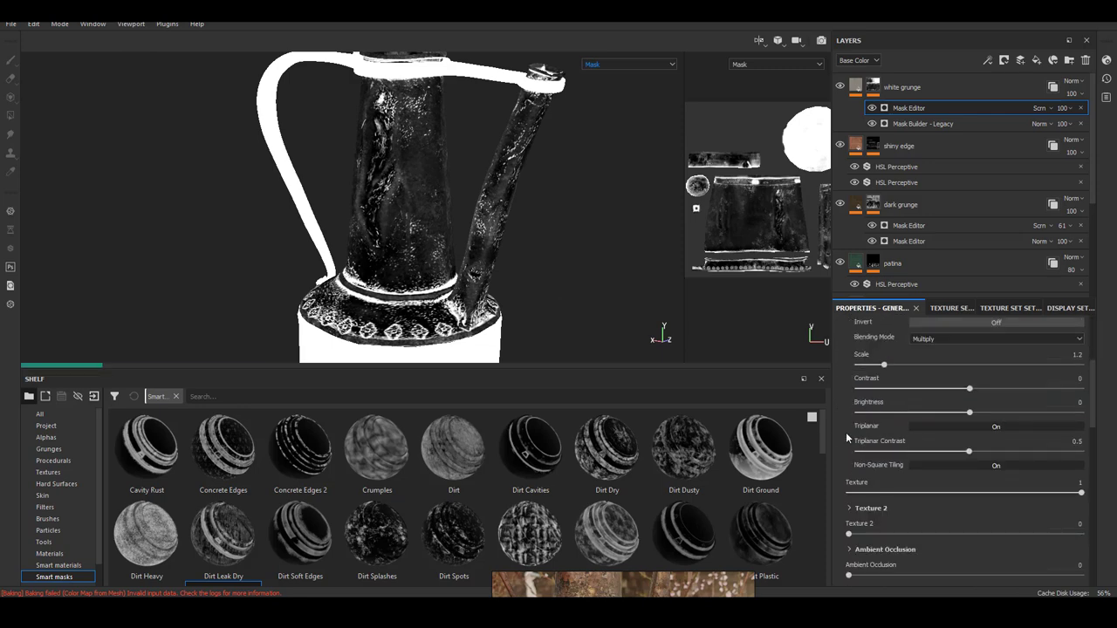
left_click(849, 508)
scroll(842, 517, "down", 3)
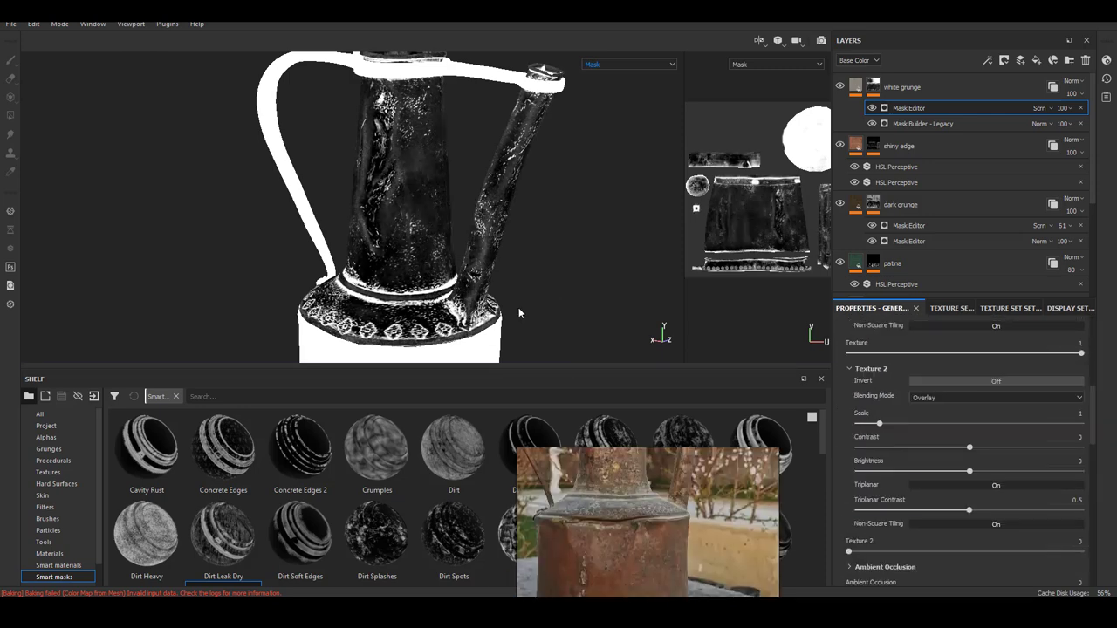
Step: Lower the generator's Global Contrast to 0.16, comparing mask and material views
key("m")
mouse_move(518, 307)
right_mouse_down("alt")
mouse_move(558, 268)
mouse_move(541, 314)
right_mouse_up("alt")
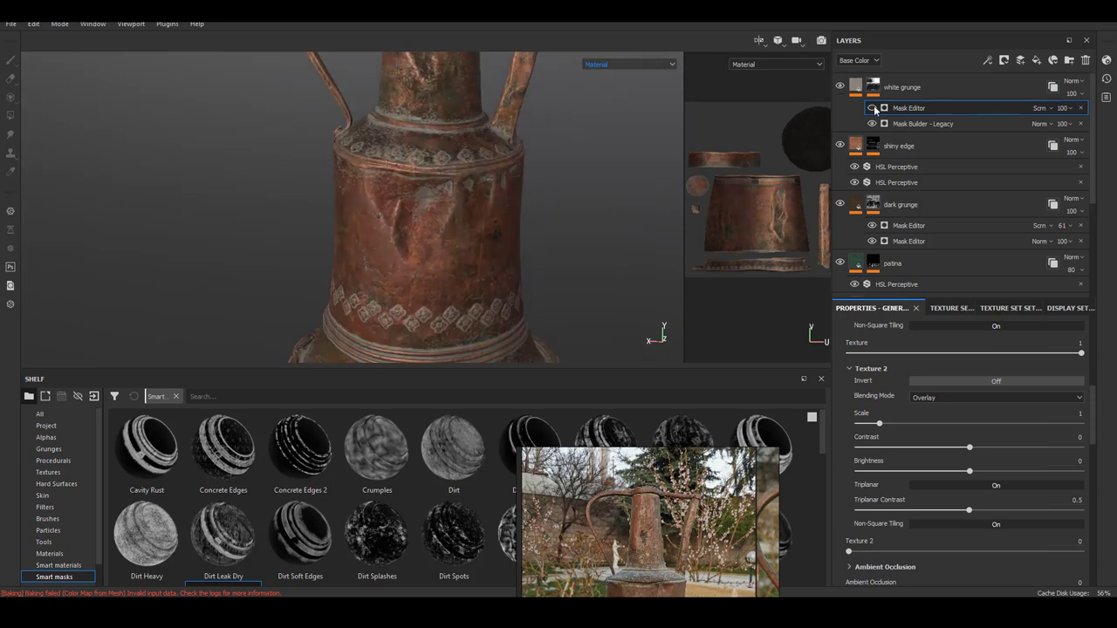
key("f")
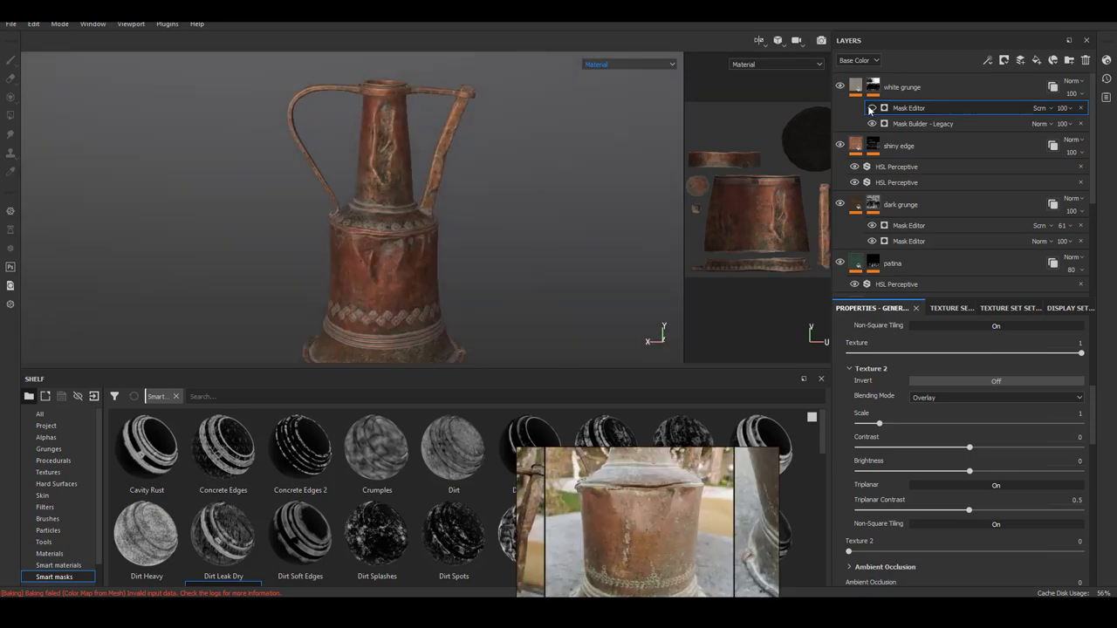
key("m")
scroll(937, 486, "up", 5)
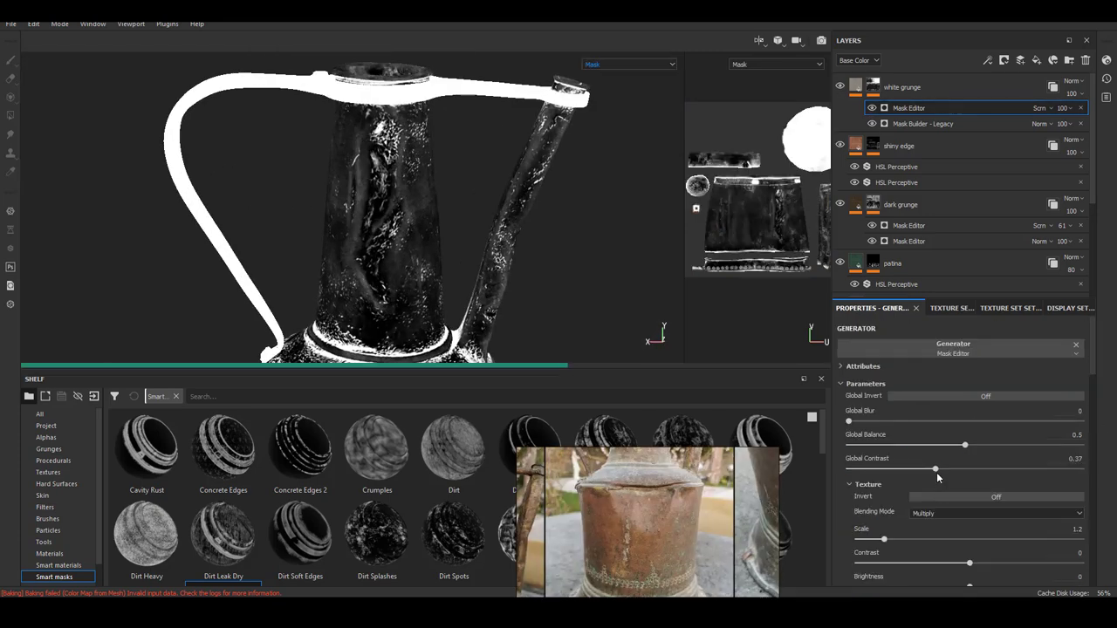
left_click_drag(936, 472, 881, 472)
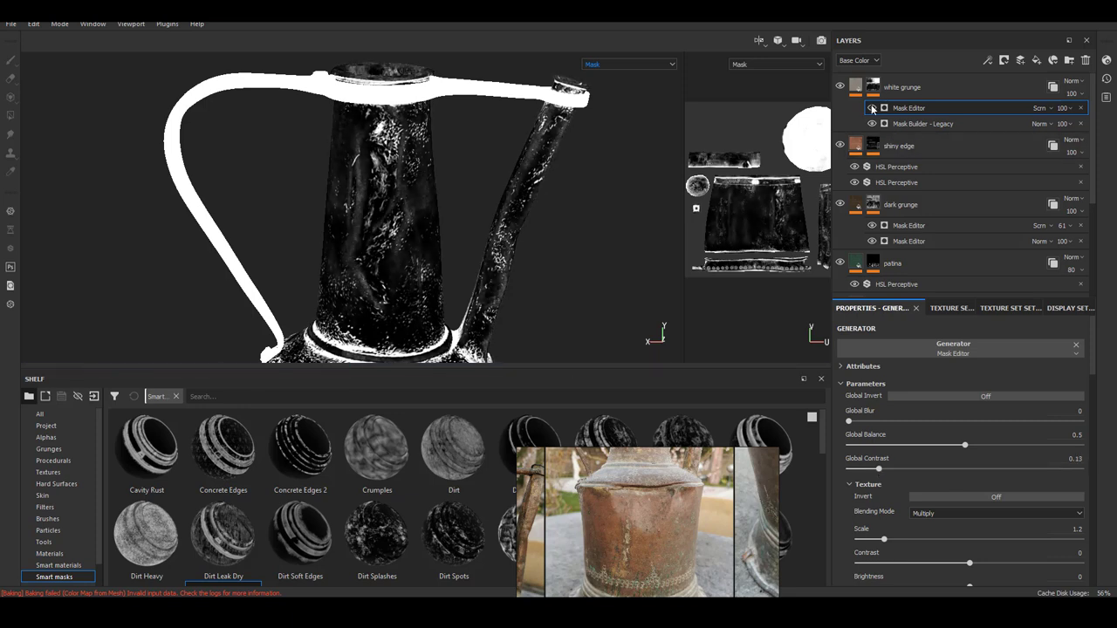
key("m")
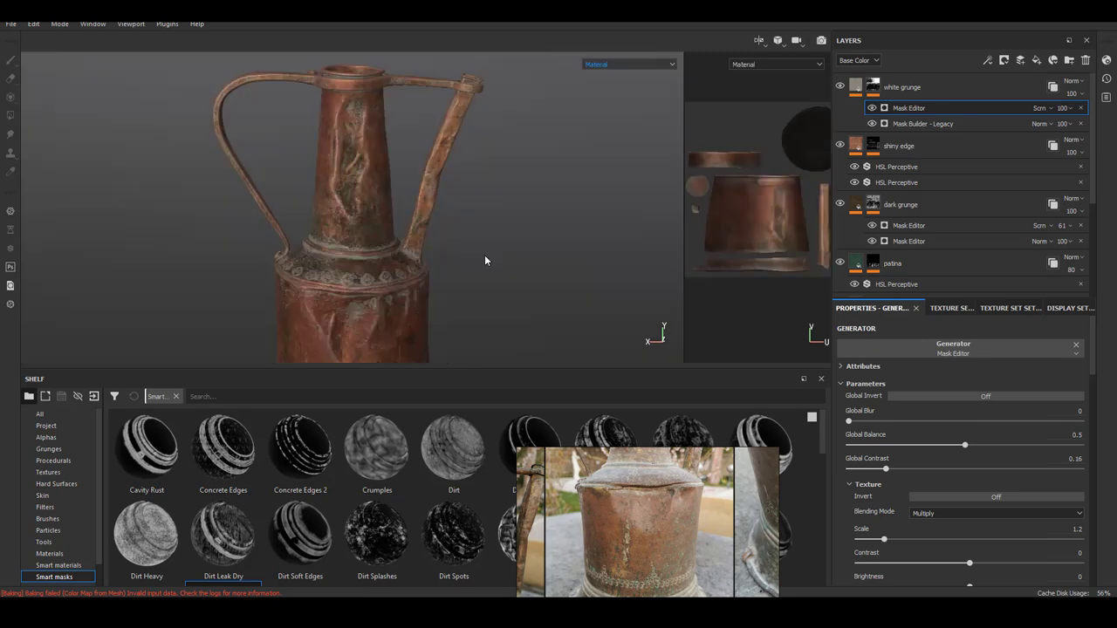
scroll(608, 219, "up", 3)
Step: Move Mask Builder above Grunge Leak Small, invert it, raise its level, and Multiply-blend it
middle_click_drag(498, 296, 497, 225)
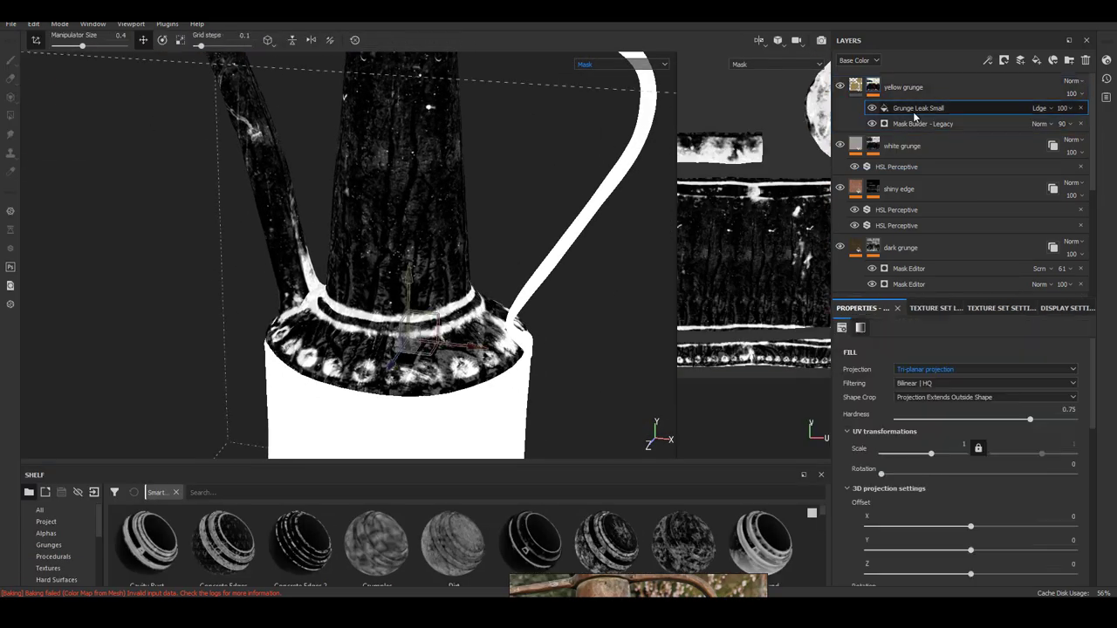
left_click_drag(935, 123, 969, 107)
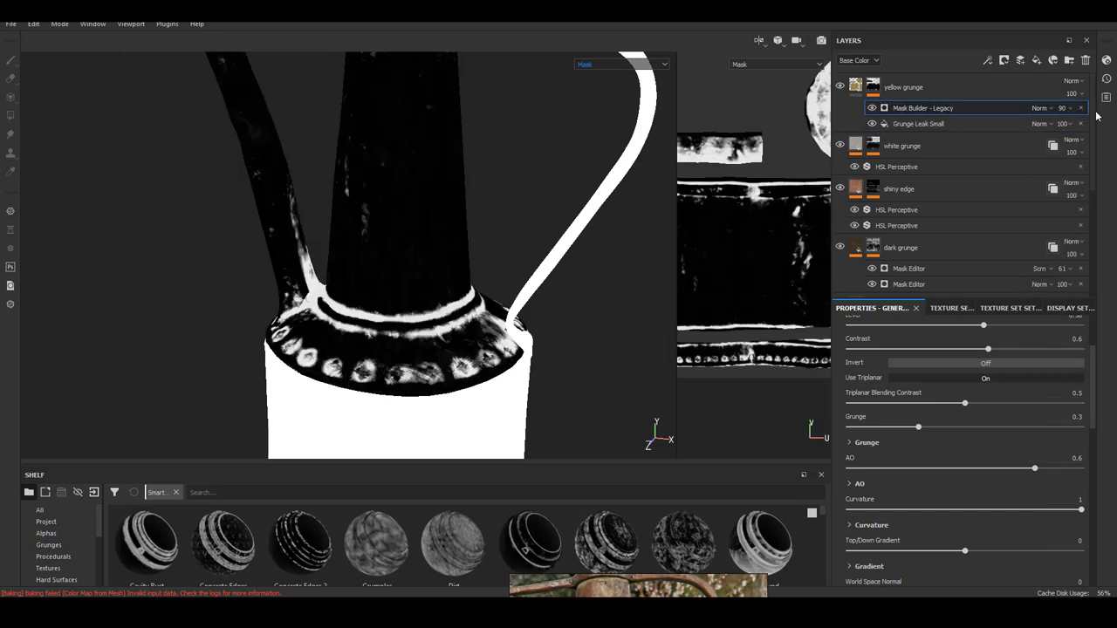
left_click(1038, 108)
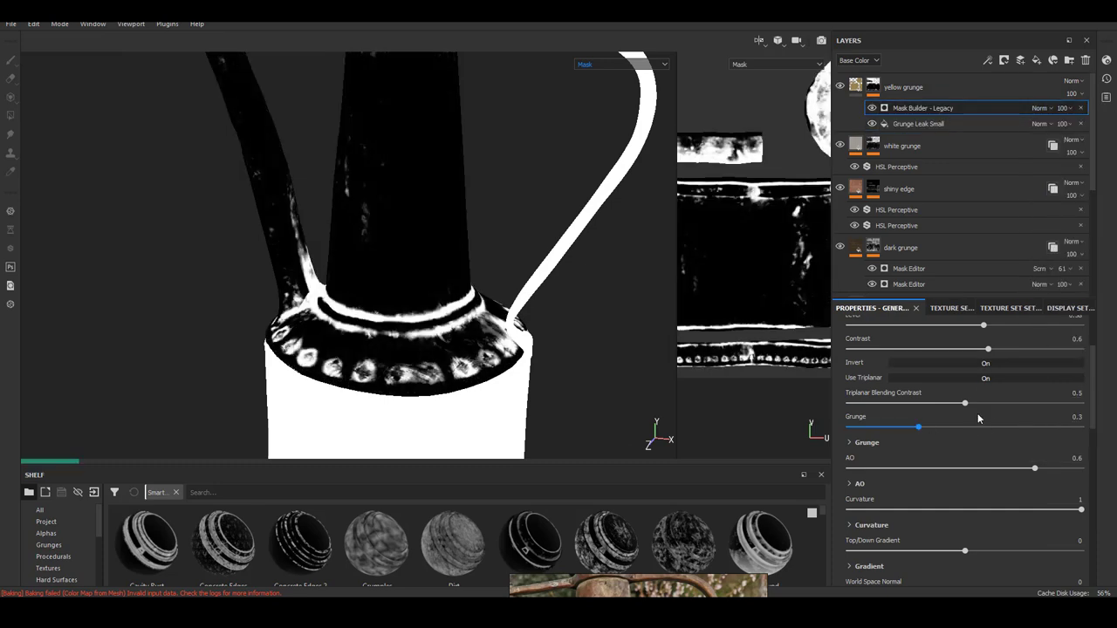
left_click_drag(977, 427, 1025, 427)
scroll(987, 471, "down", 2)
scroll(987, 436, "up", 4)
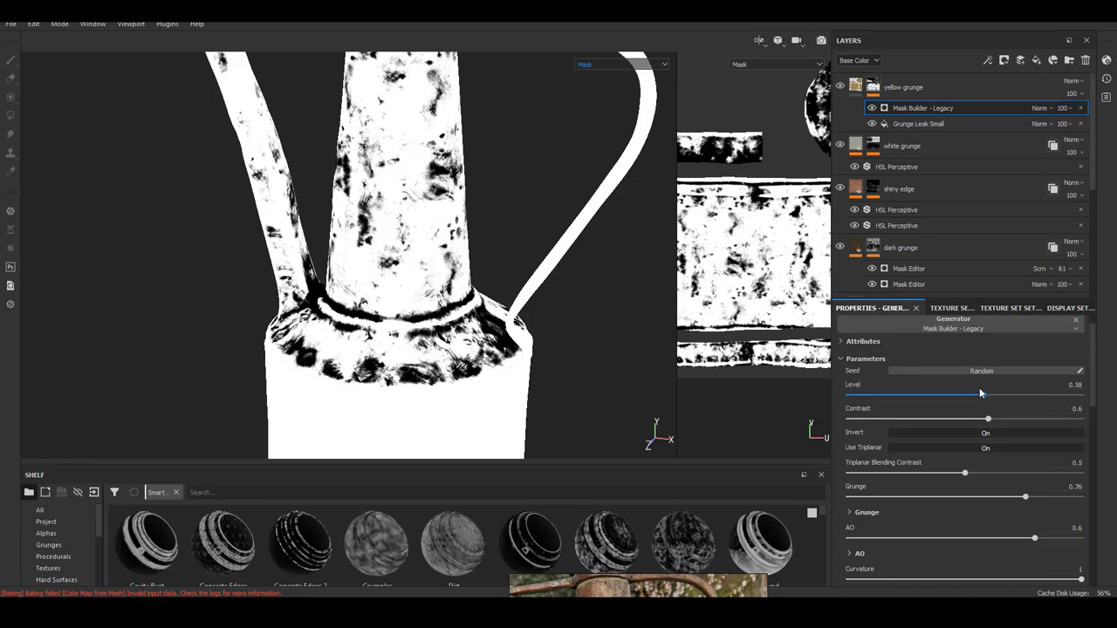
left_click_drag(981, 393, 1050, 393)
left_click(1038, 107)
left_click(1056, 175)
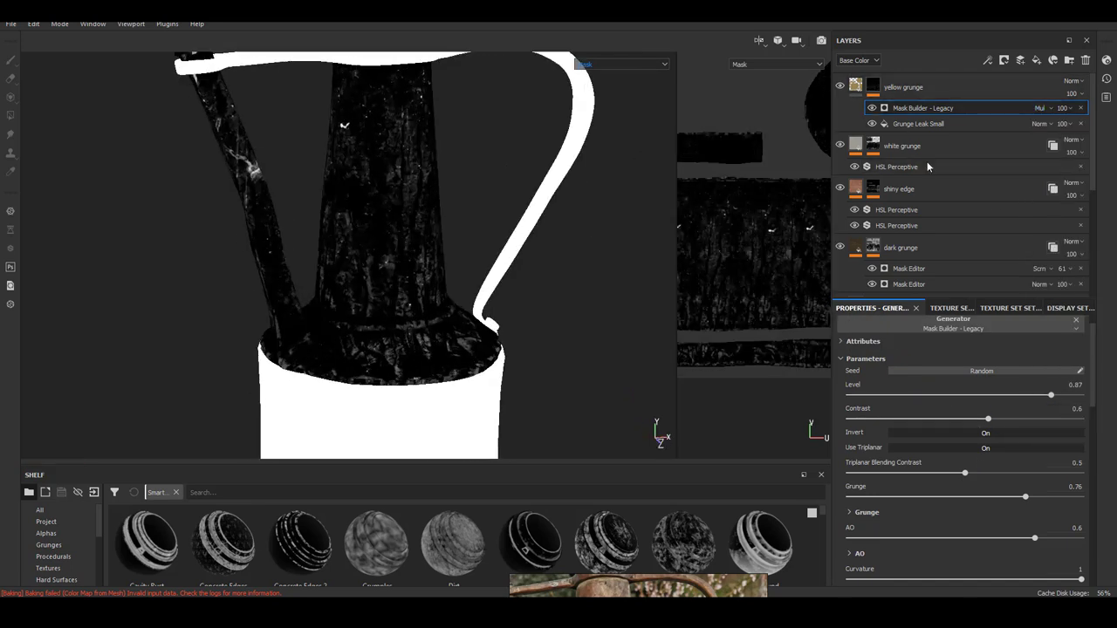
Step: Try Grunge Leak Spots, Fingerprints Dirty, Leak Large and Leaks, then keep Grunge Leak Small
left_click(918, 124)
left_click(876, 386)
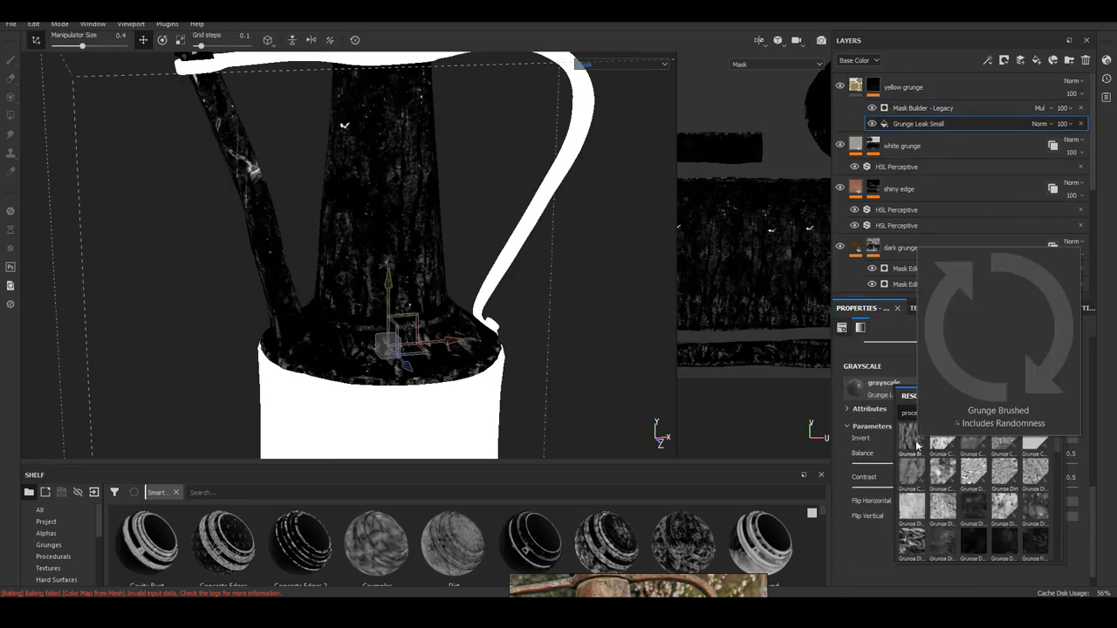
scroll(943, 489, "down", 5)
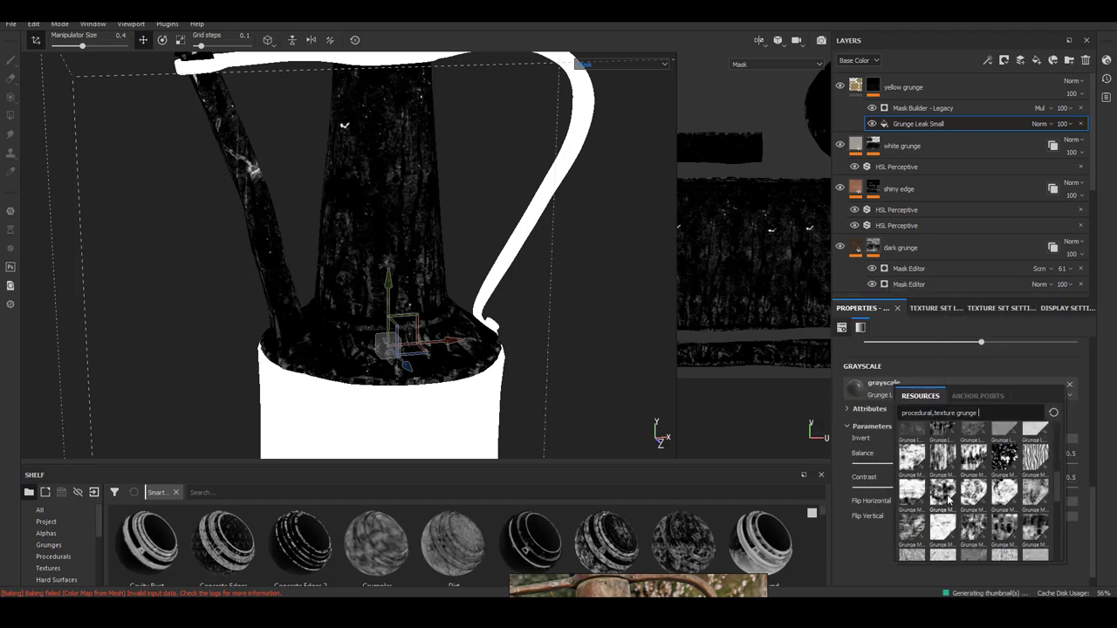
scroll(951, 450, "down", 1)
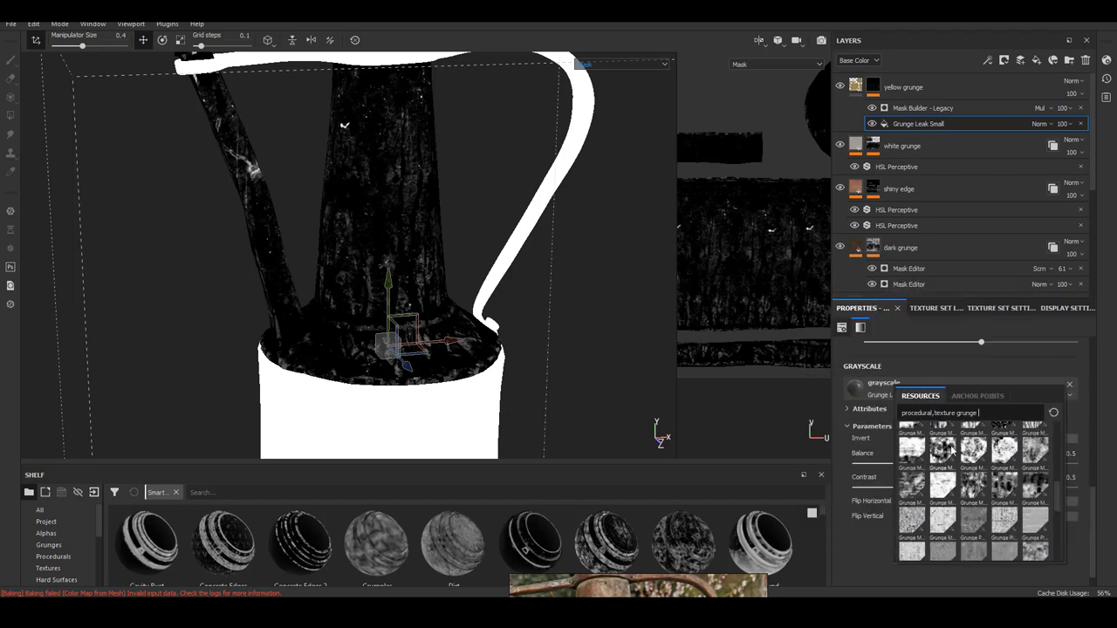
left_click(942, 450)
scroll(392, 262, "up", 2)
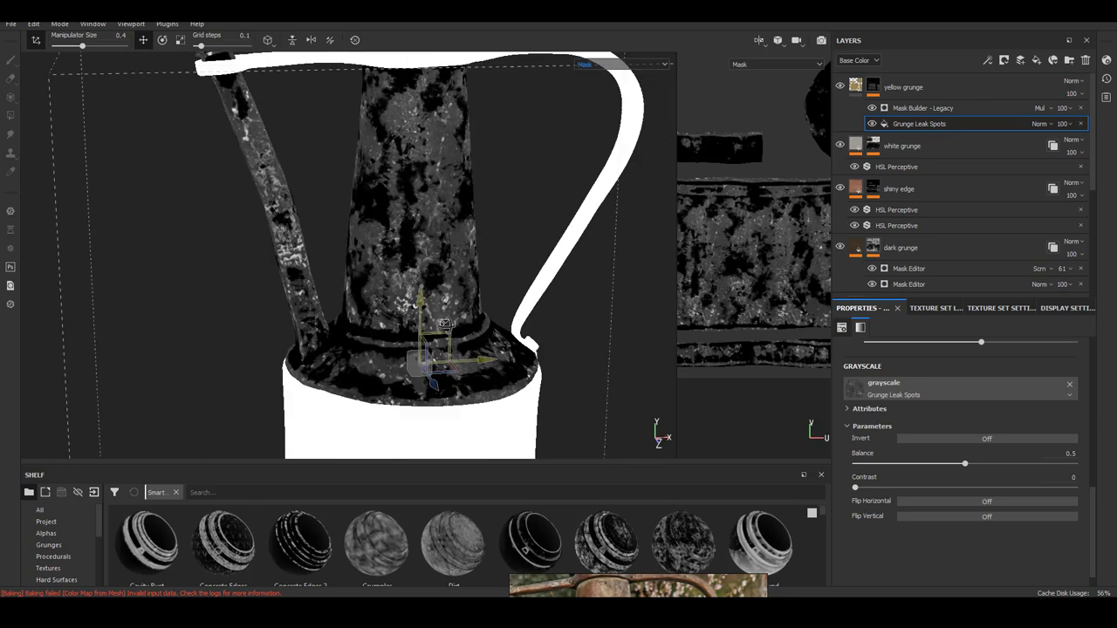
left_click(959, 388)
left_click(1083, 541)
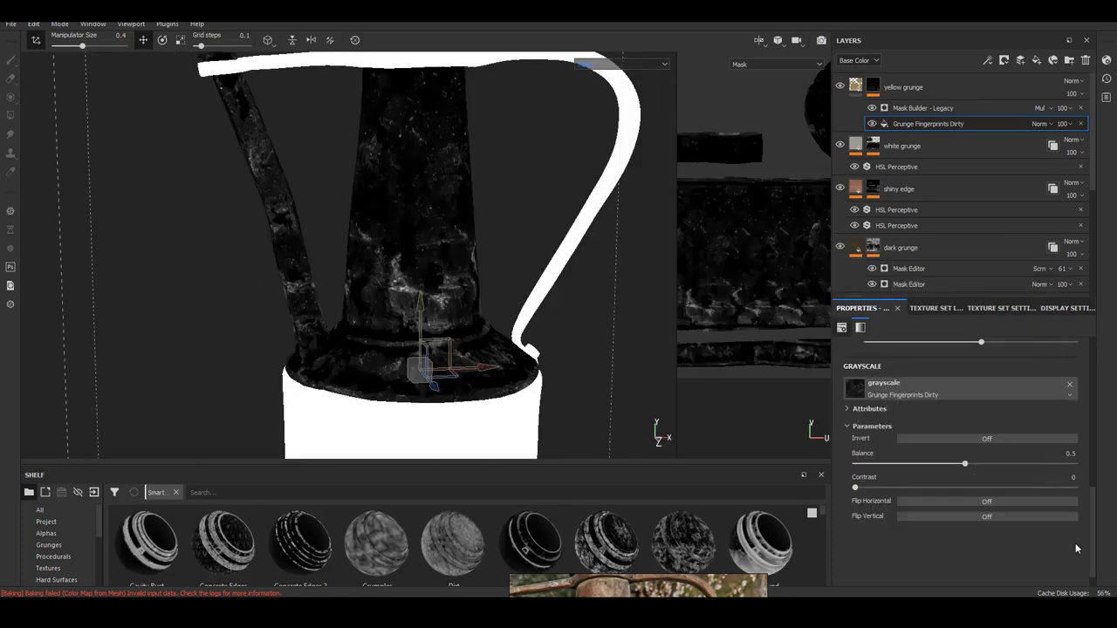
left_click(960, 388)
left_click(1055, 512)
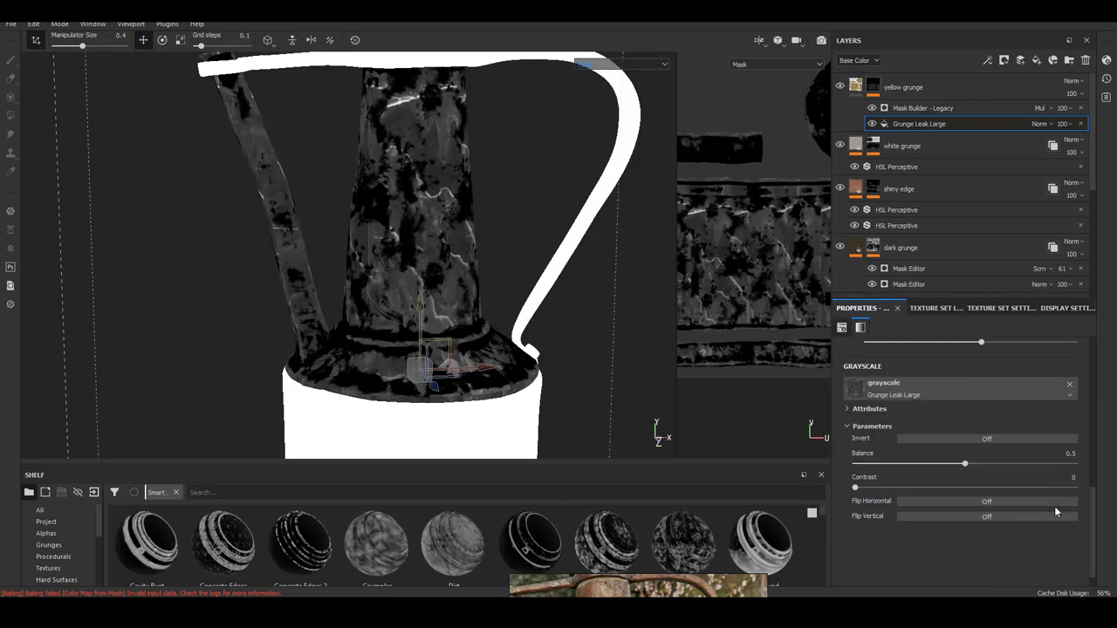
left_click(959, 388)
left_click(988, 498)
left_click(960, 389)
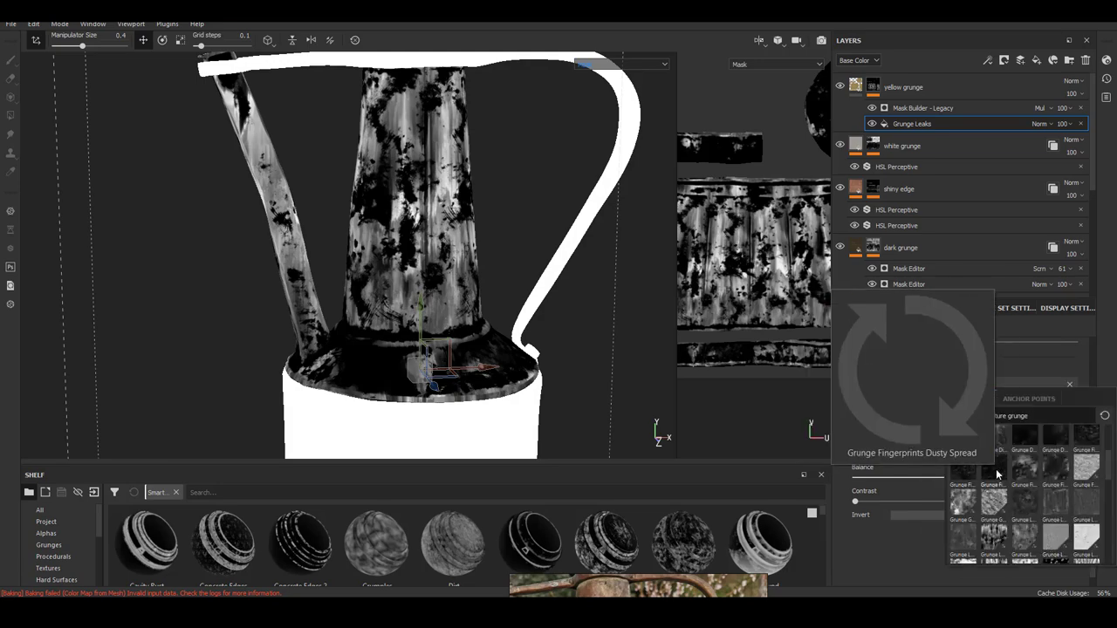
left_click(968, 541)
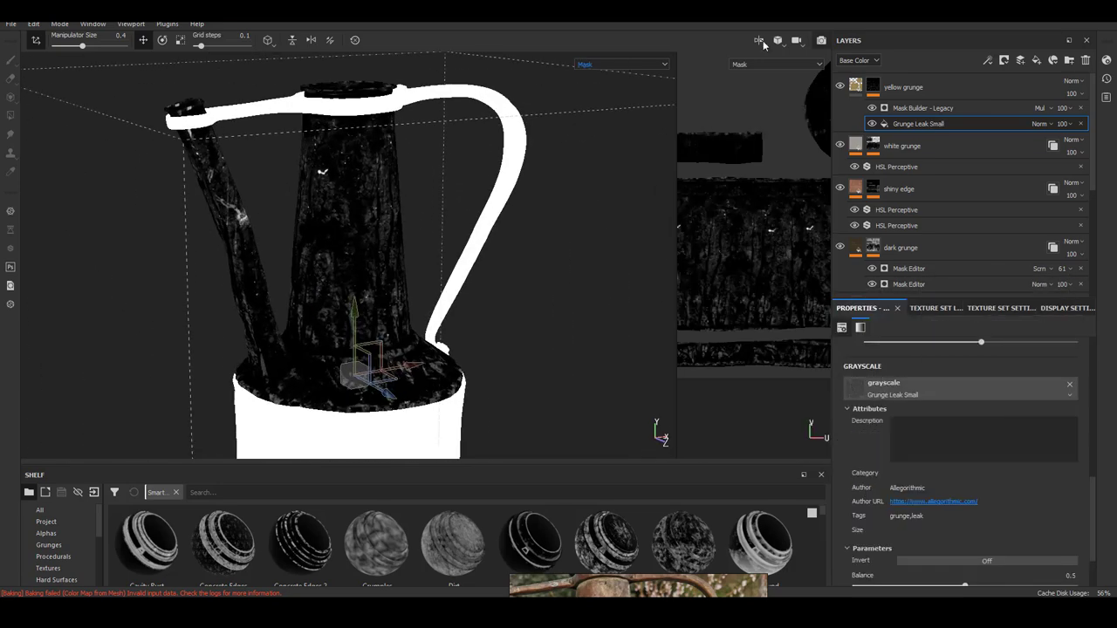
key("m")
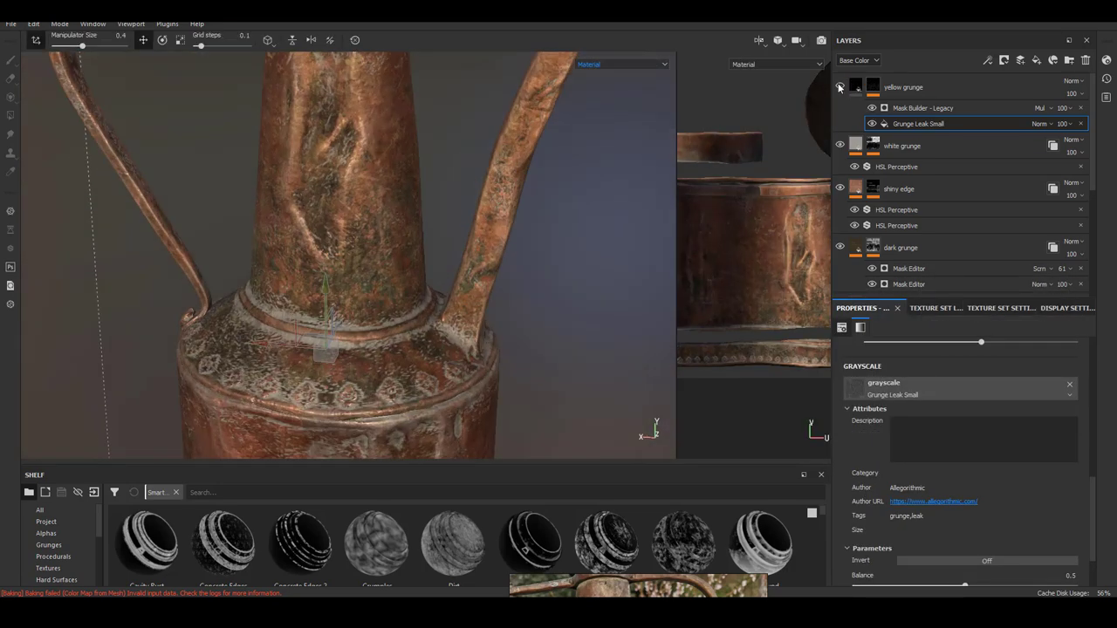
Step: Raise the leak grunge contrast and lower its balance, comparing mask and material
key("m")
scroll(1035, 496, "down", 2)
mouse_move(964, 515)
left_mouse_down()
mouse_move(1026, 516)
mouse_move(1076, 540)
mouse_move(1006, 516)
left_mouse_up()
mouse_move(428, 304)
left_mouse_down("alt")
mouse_move(177, 299)
mouse_move(480, 332)
left_mouse_up("alt")
key("m")
scroll(316, 271, "up", 3)
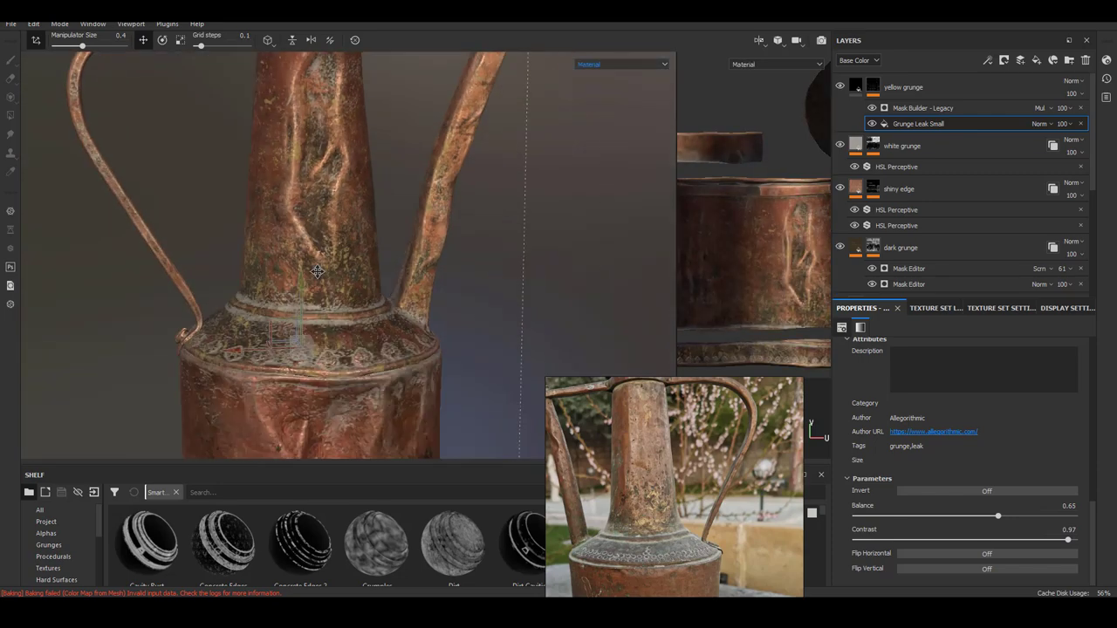
scroll(317, 271, "down", 3)
key("m")
Step: On texture set 1002, lower the leak grunge balance to 0.58
right_click(942, 84)
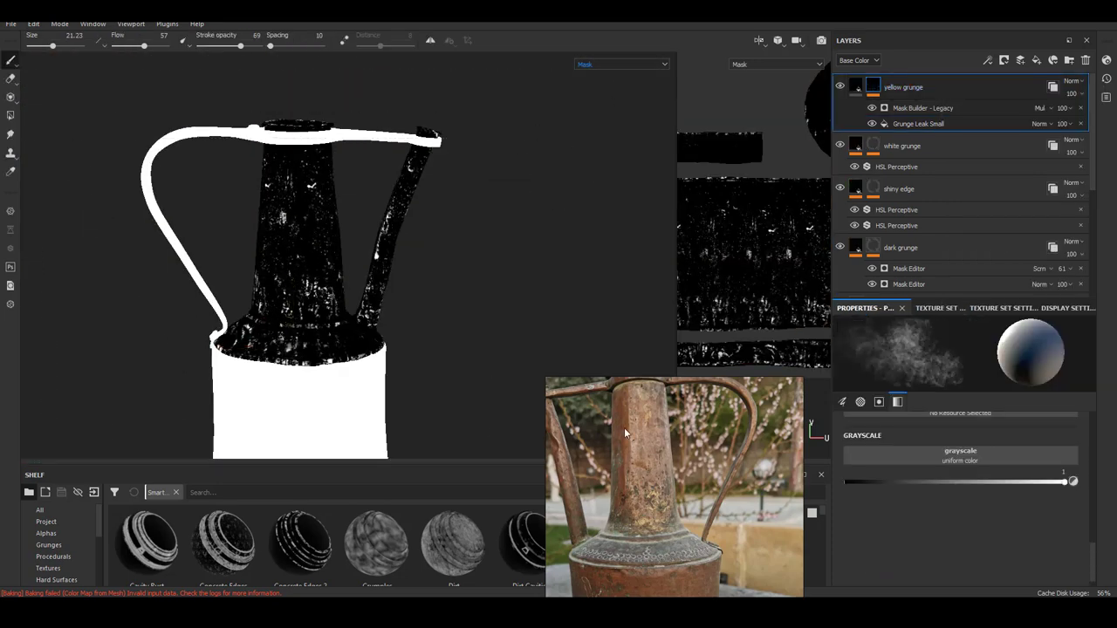
key("m")
scroll(349, 262, "up", 5)
left_click(923, 307)
left_click(916, 339)
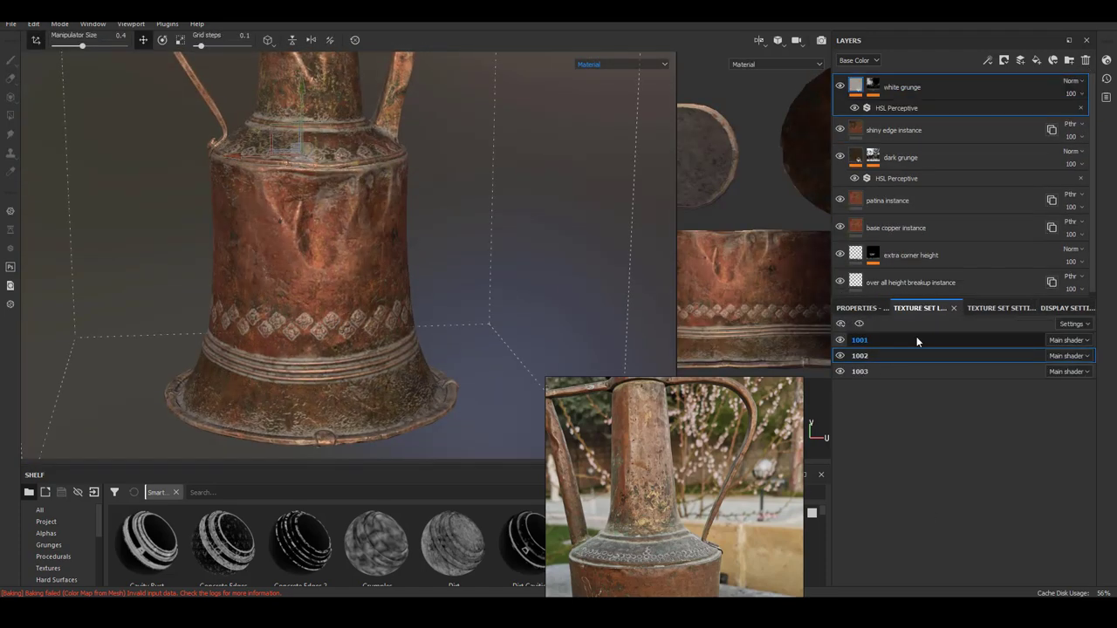
left_click(927, 355)
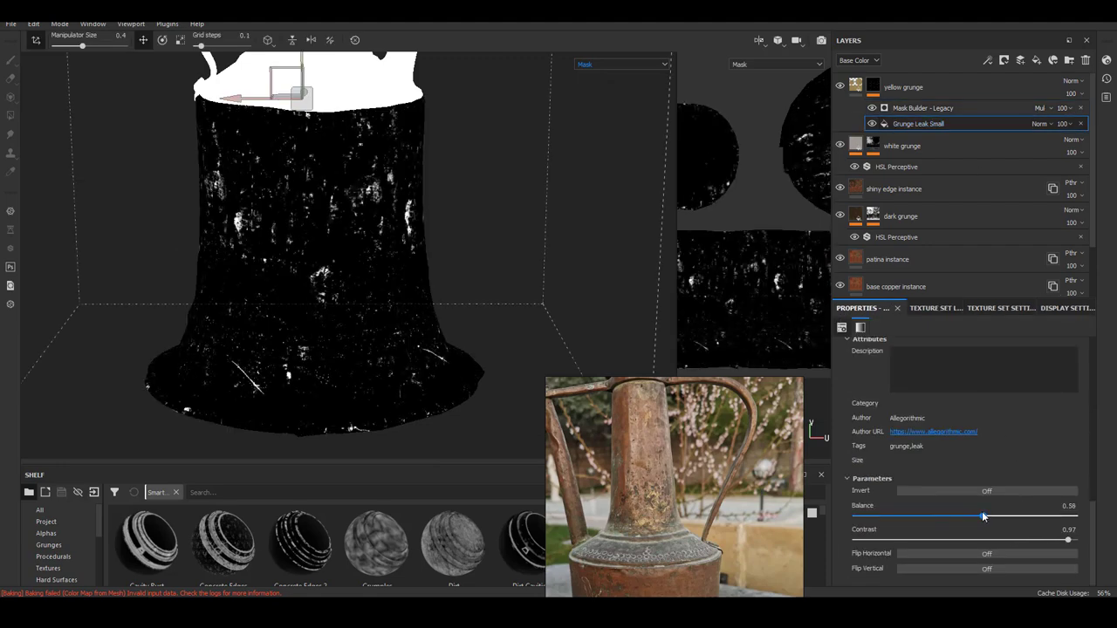
left_click_drag(995, 516, 982, 516)
left_click(630, 65)
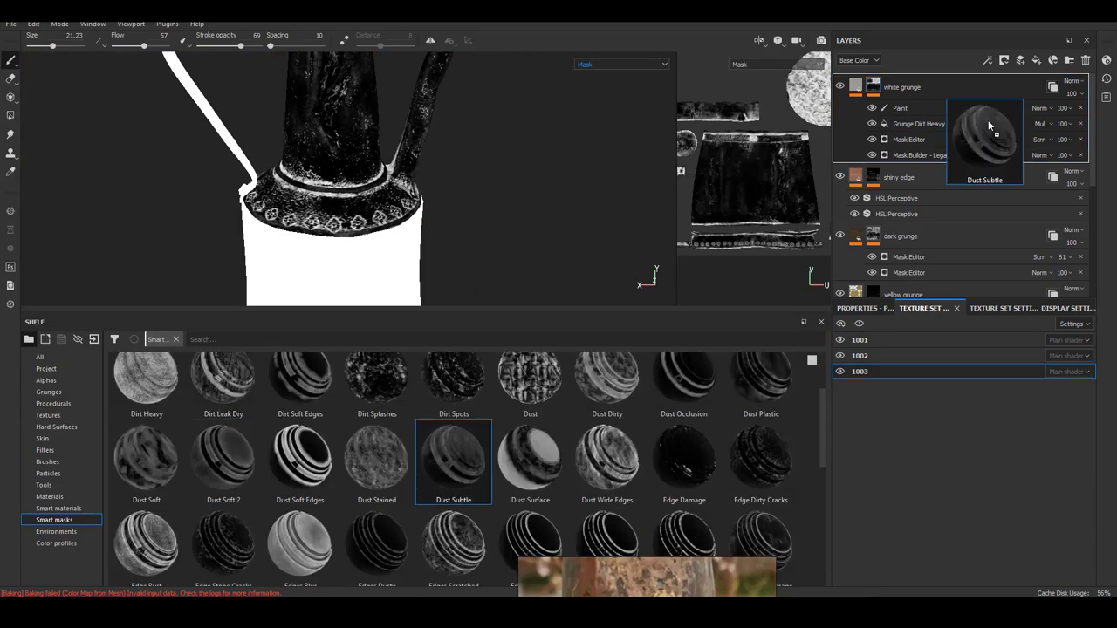
Step: Add Dust Subtle to the white grunge mask and change its curvature mode
left_click_drag(987, 119, 907, 116)
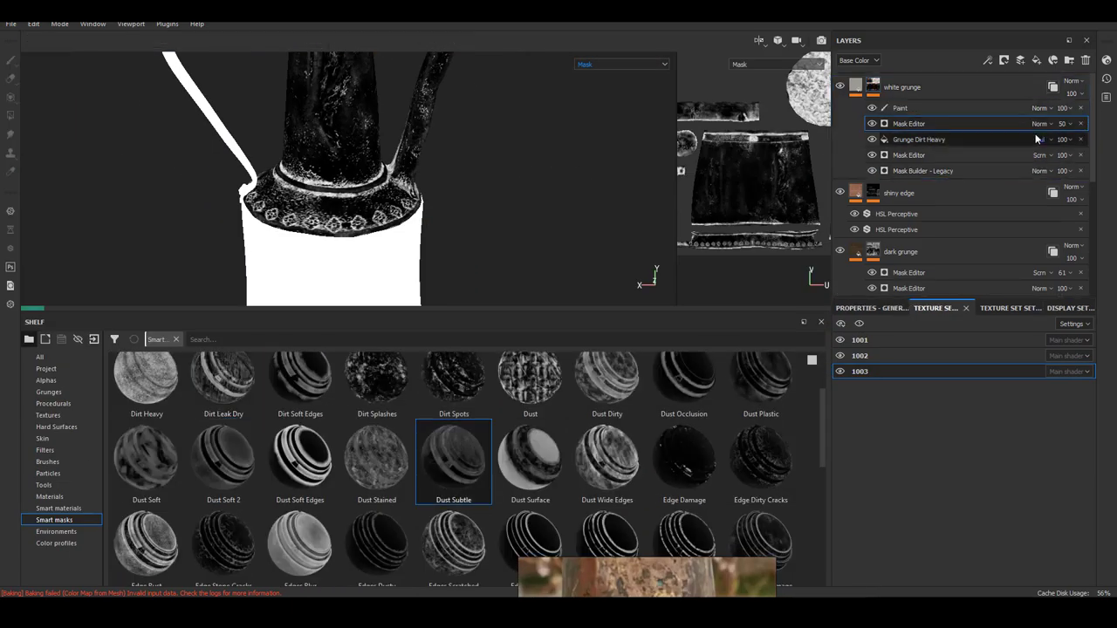
left_click(1042, 123)
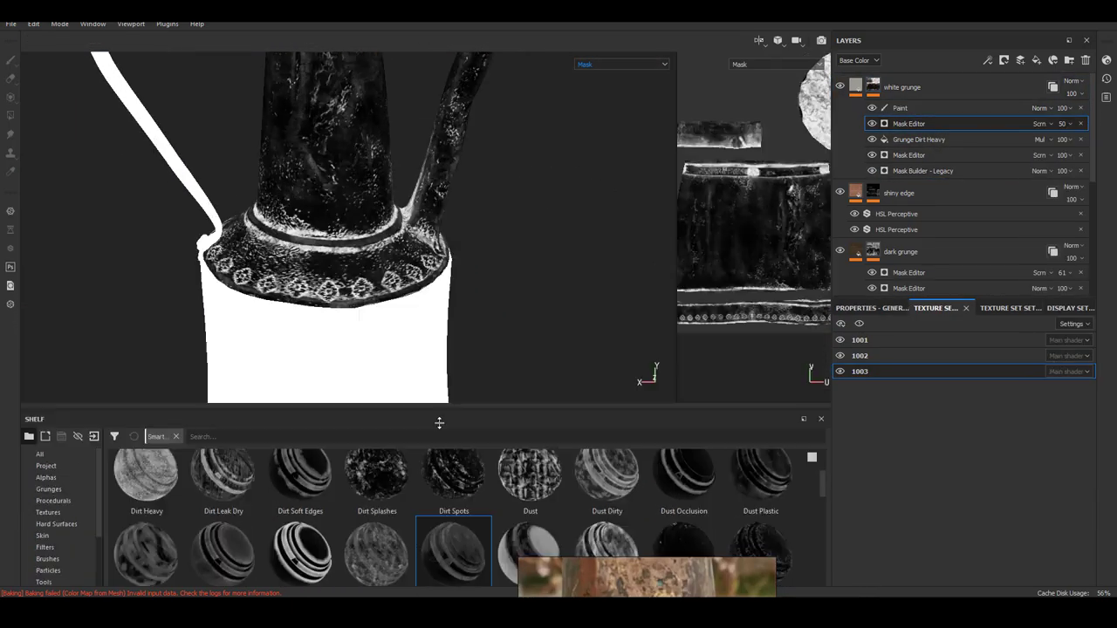
scroll(959, 454, "down", 5)
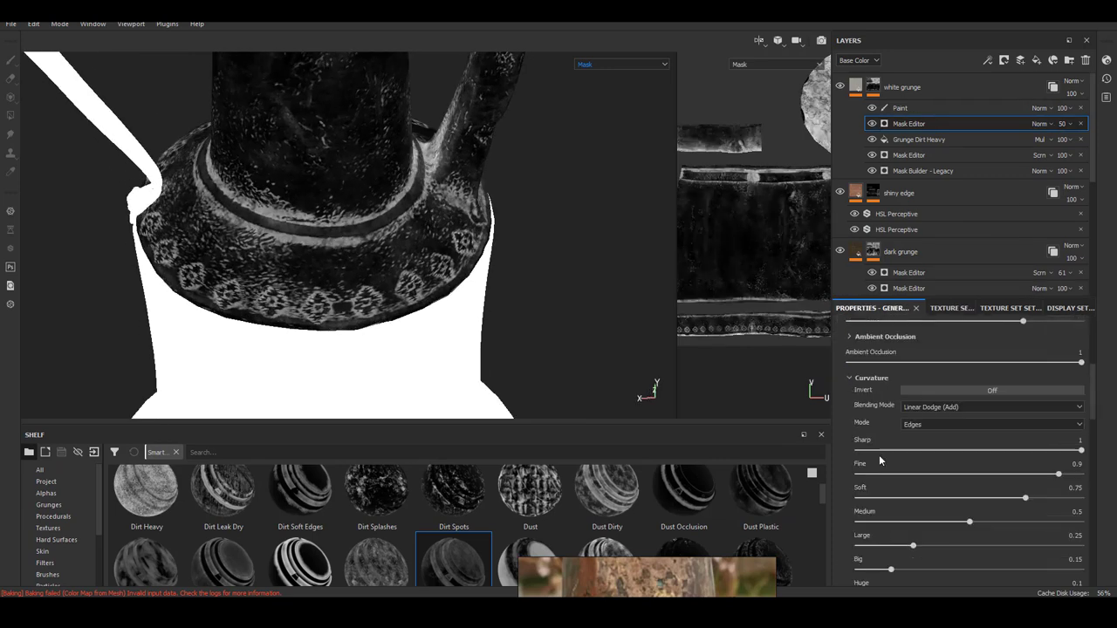
left_click(949, 423)
left_click(943, 444)
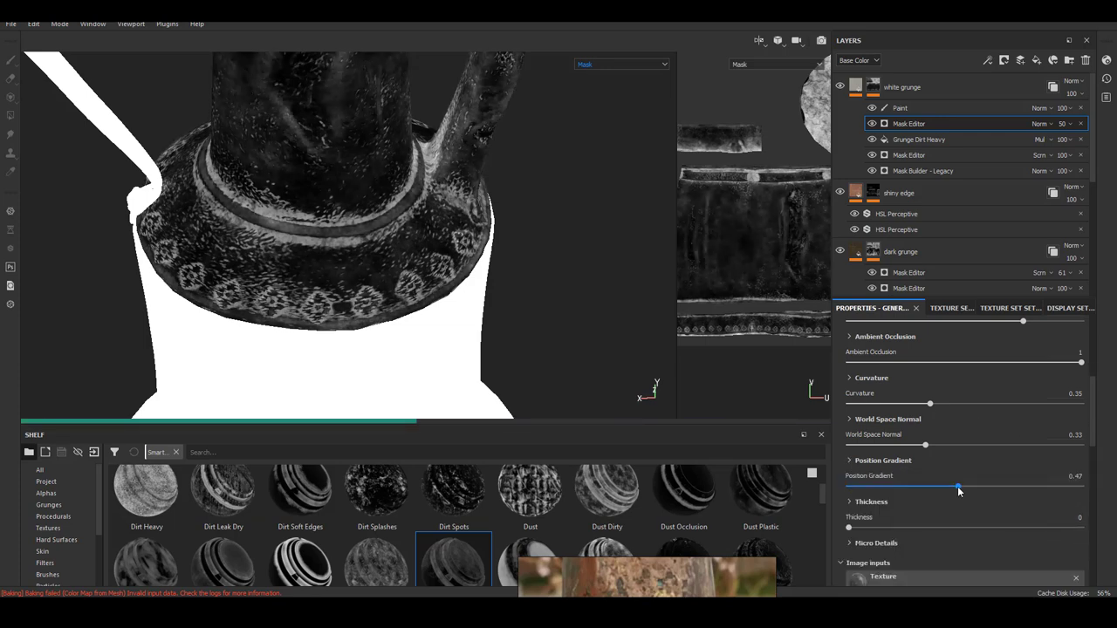
scroll(960, 489, "down", 5)
left_click_drag(968, 427, 1024, 426)
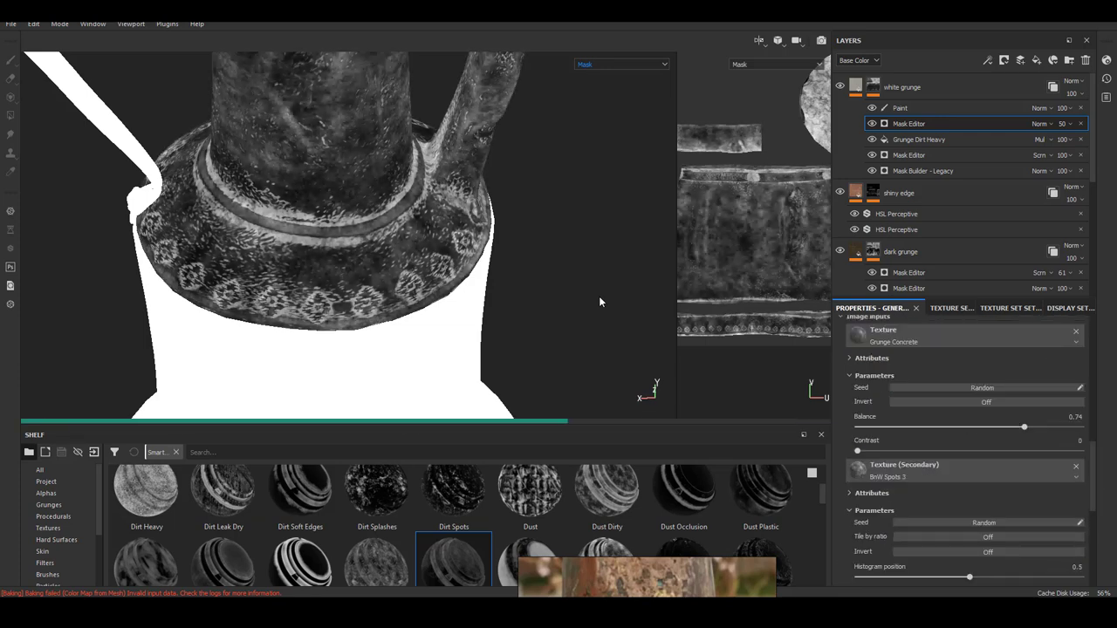
Step: Lower the Dust mask's position gradient balance to 0.03
middle_click_drag(599, 301, 650, 306)
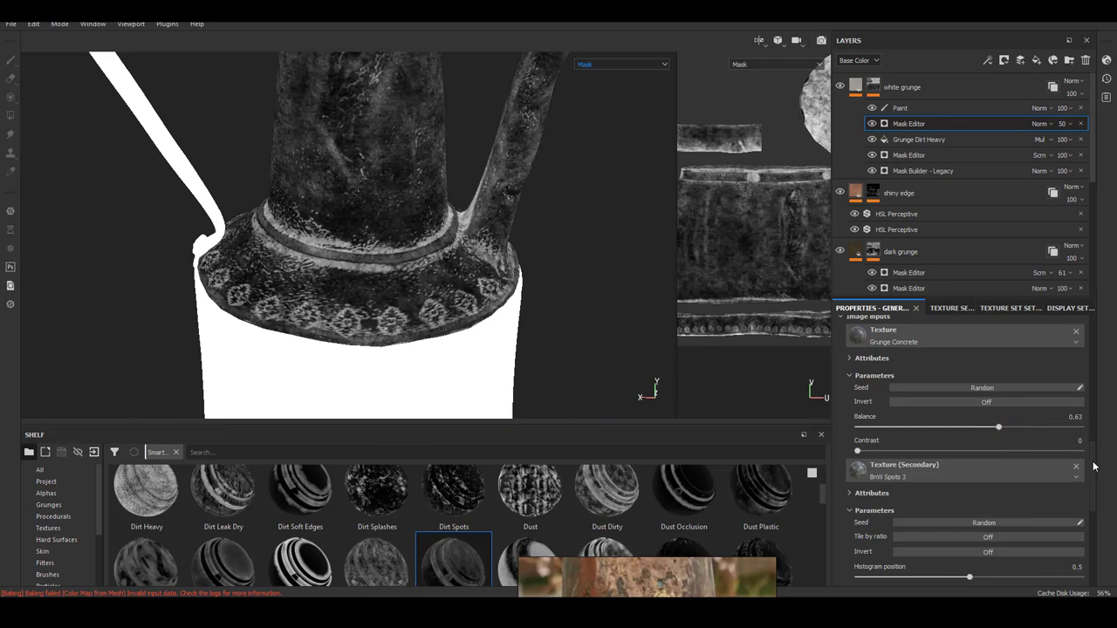
scroll(998, 447, "up", 3)
key("f")
left_click(937, 406)
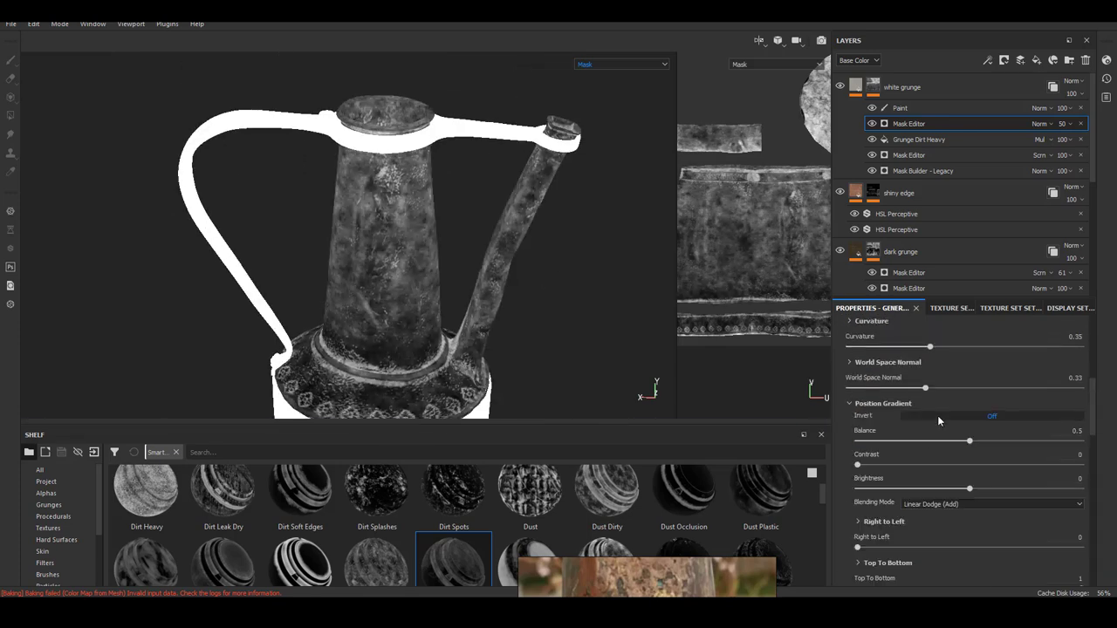
left_click_drag(968, 441, 864, 441)
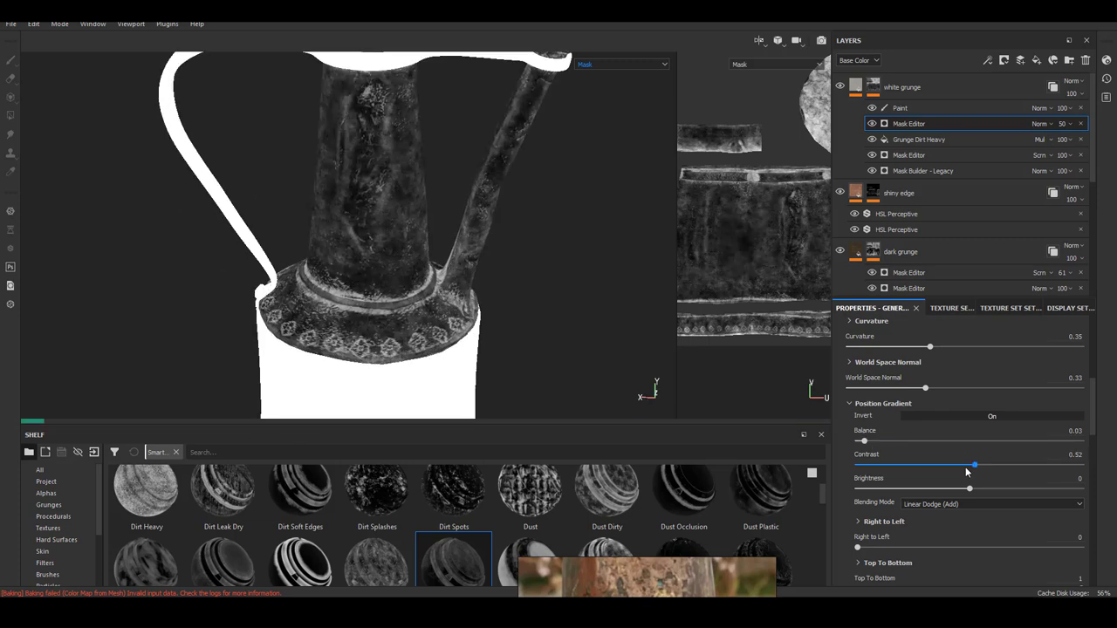
scroll(902, 450, "up", 2)
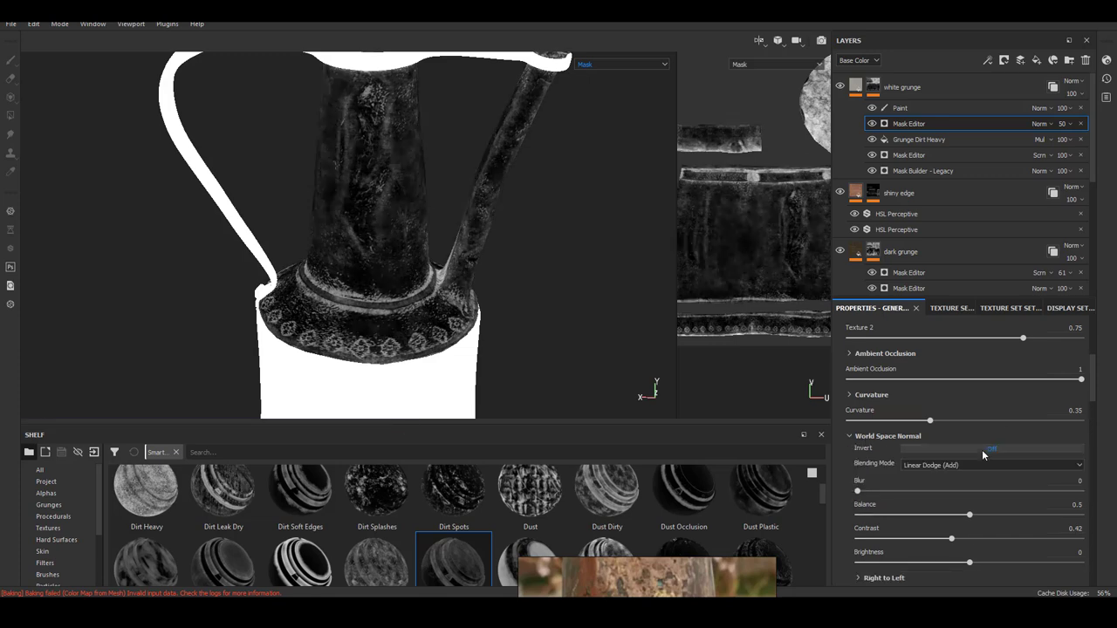
scroll(947, 506, "down", 1)
Step: Raise world-space normal influence to 0.33 and set the Dust mask to Screen blending
left_click(873, 123)
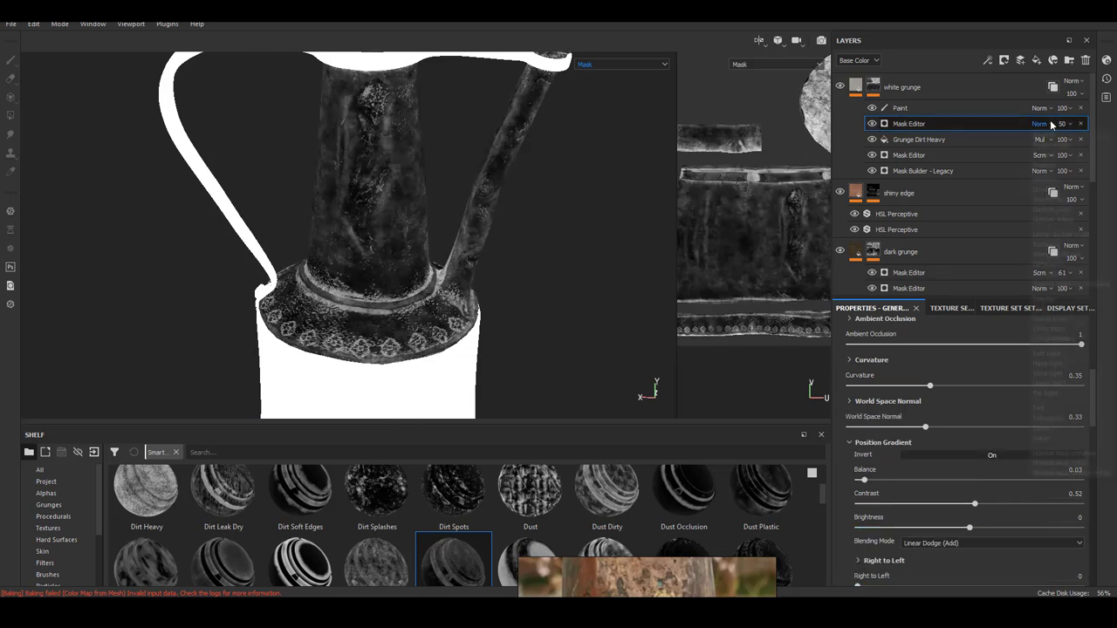
left_click(1041, 123)
left_click(1055, 314)
left_click(899, 107)
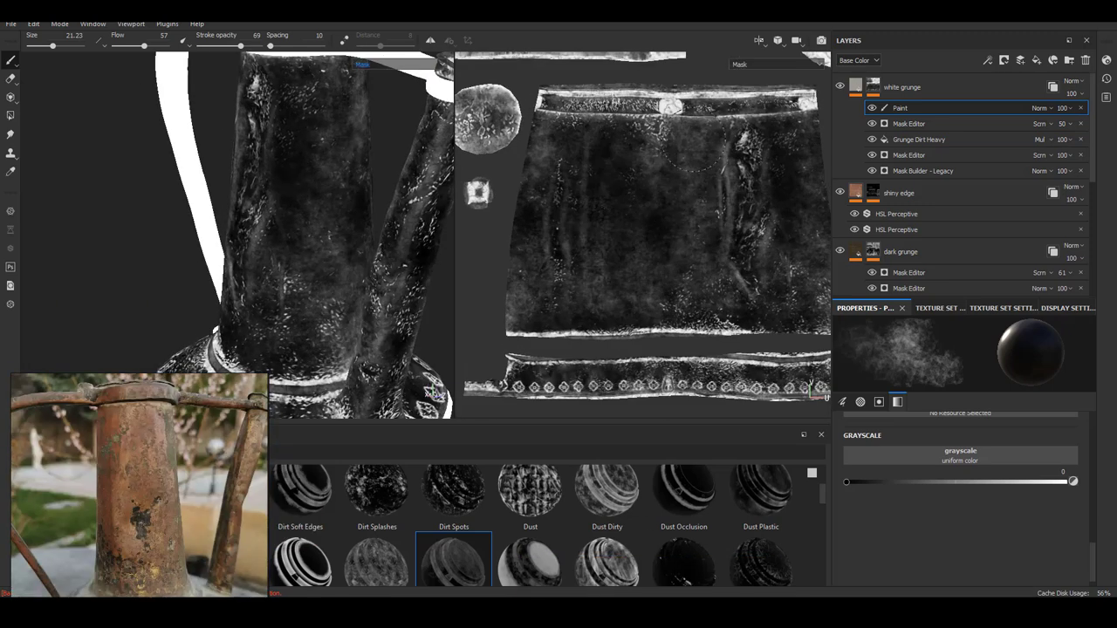
Step: Inspect the jug's neck and base with the viewport showing the textured material instead of the mask
middle_click_drag(685, 149, 740, 231)
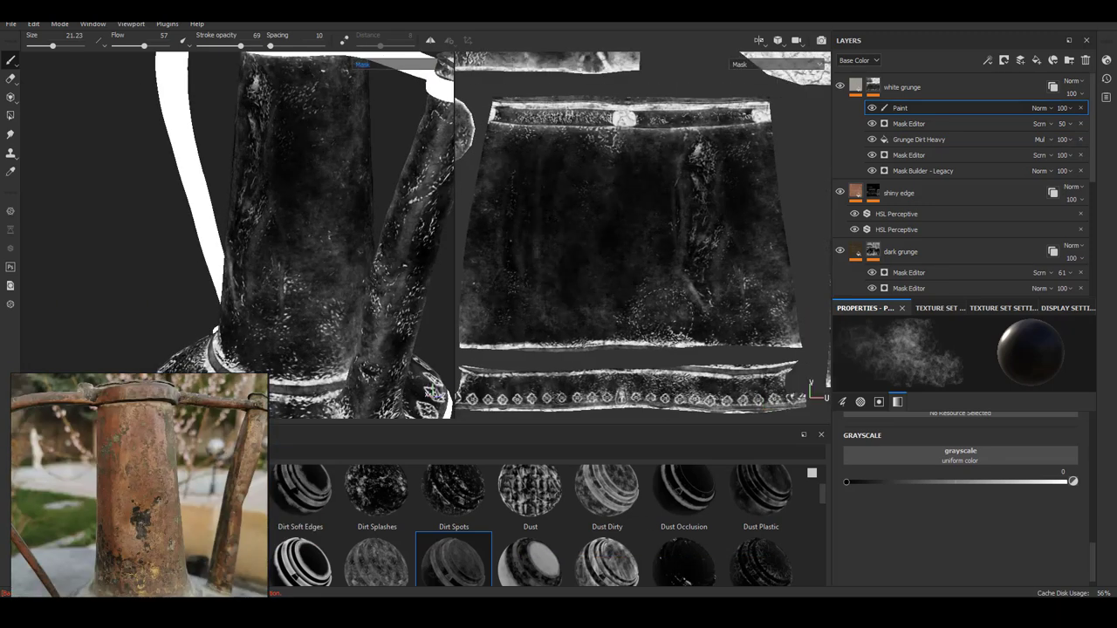
mouse_move(433, 393)
left_mouse_down("alt")
mouse_move(251, 225)
mouse_move(296, 249)
left_mouse_up("alt")
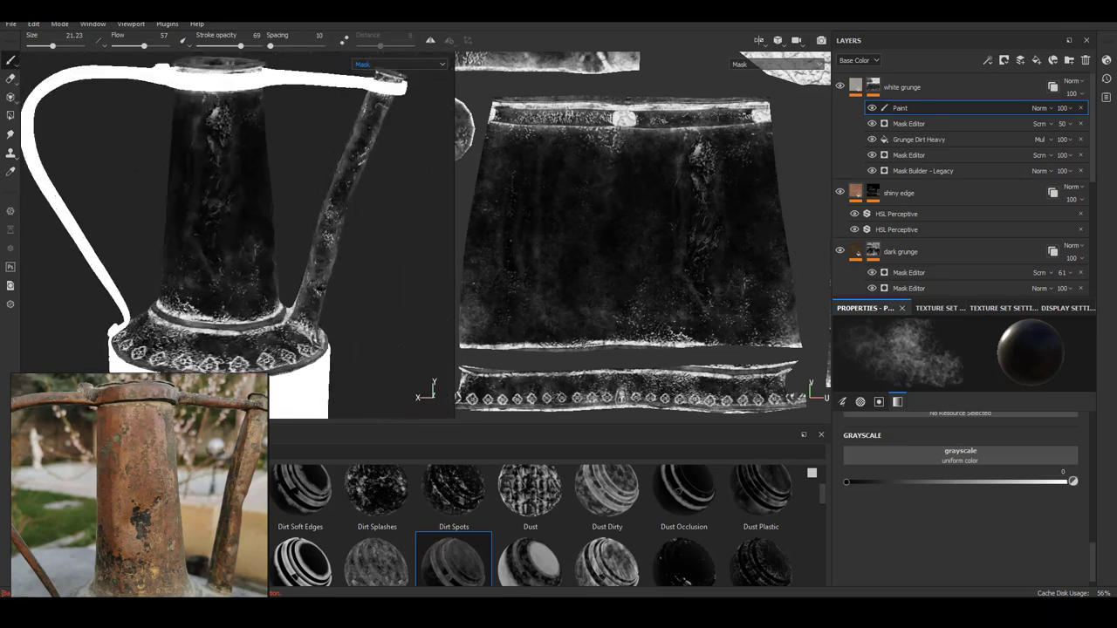
middle_click_drag(820, 335, 549, 299)
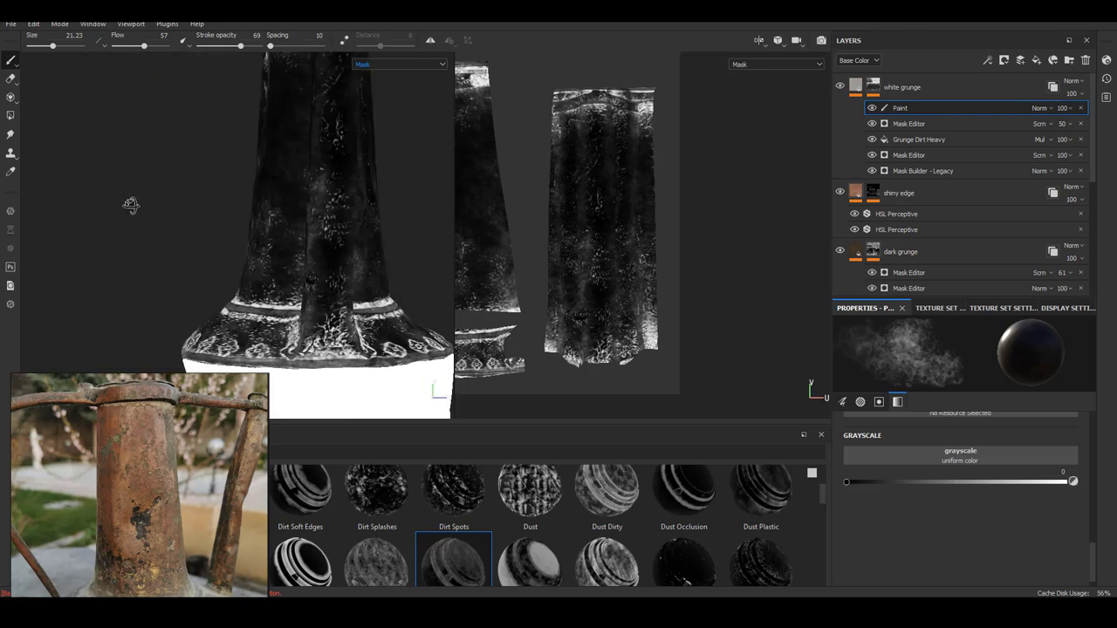
mouse_move(130, 204)
left_mouse_down("alt")
mouse_move(397, 306)
mouse_move(288, 218)
mouse_move(349, 174)
left_mouse_up("alt")
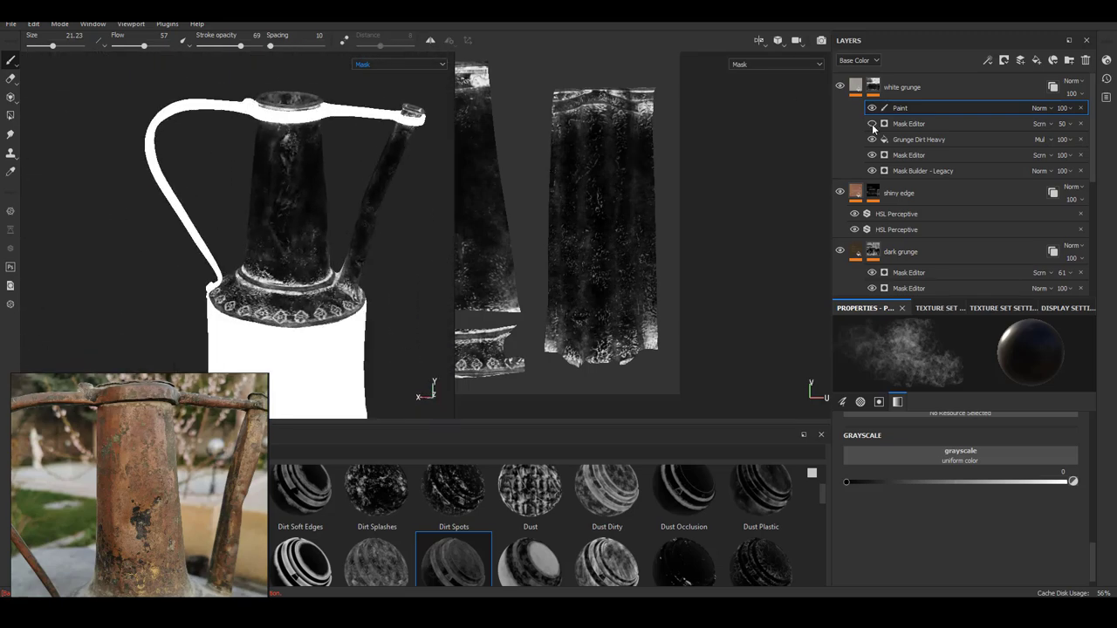
left_click(399, 64)
left_click(371, 74)
mouse_move(349, 218)
left_mouse_down("alt")
mouse_move(381, 281)
mouse_move(384, 262)
left_mouse_up("alt")
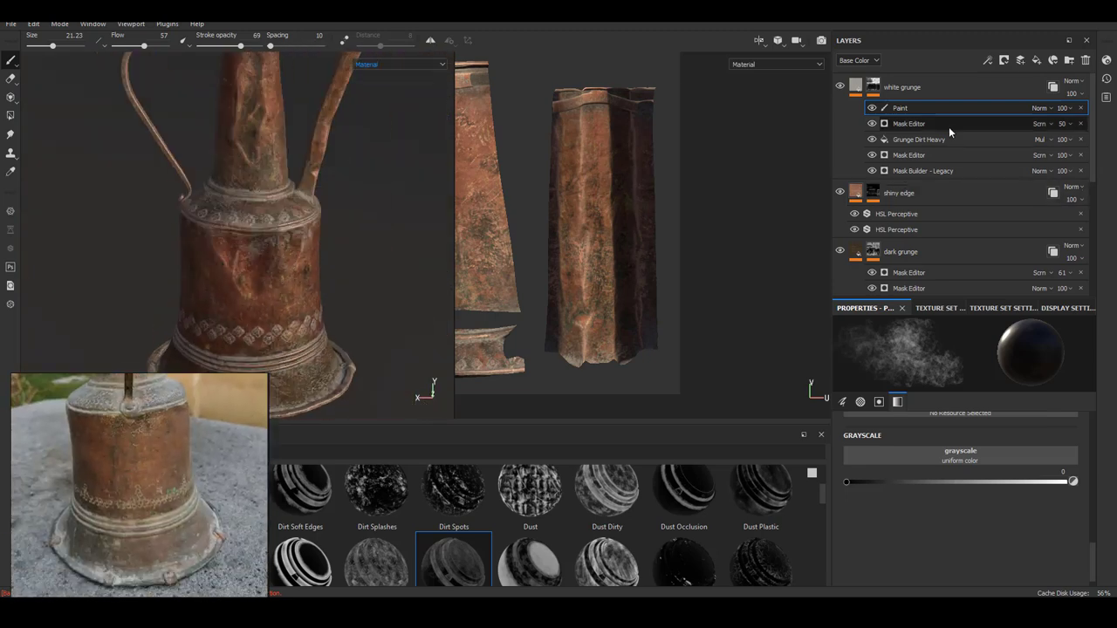
scroll(541, 523, "down", 2)
Step: In texture set 1002, add a Dust Subtle mask to the white grunge layer using Screen blending
left_click(924, 308)
left_click(859, 355)
left_click_drag(453, 133, 721, 133)
mouse_move(453, 528)
left_mouse_down()
mouse_move(959, 109)
mouse_move(959, 122)
left_mouse_up()
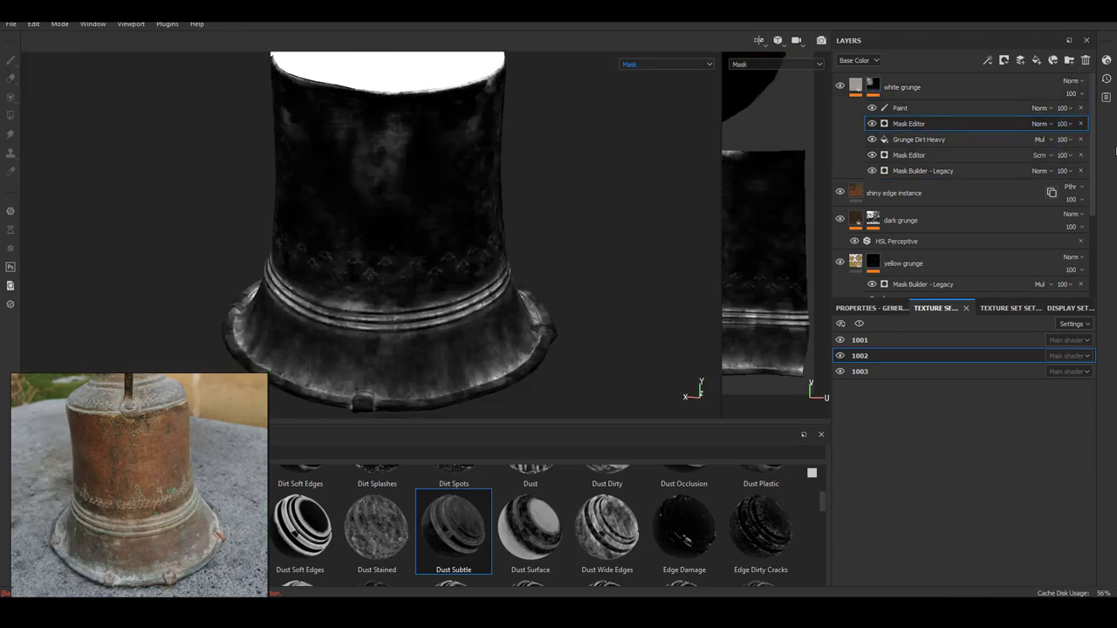
left_click(1040, 123)
left_click(1038, 332)
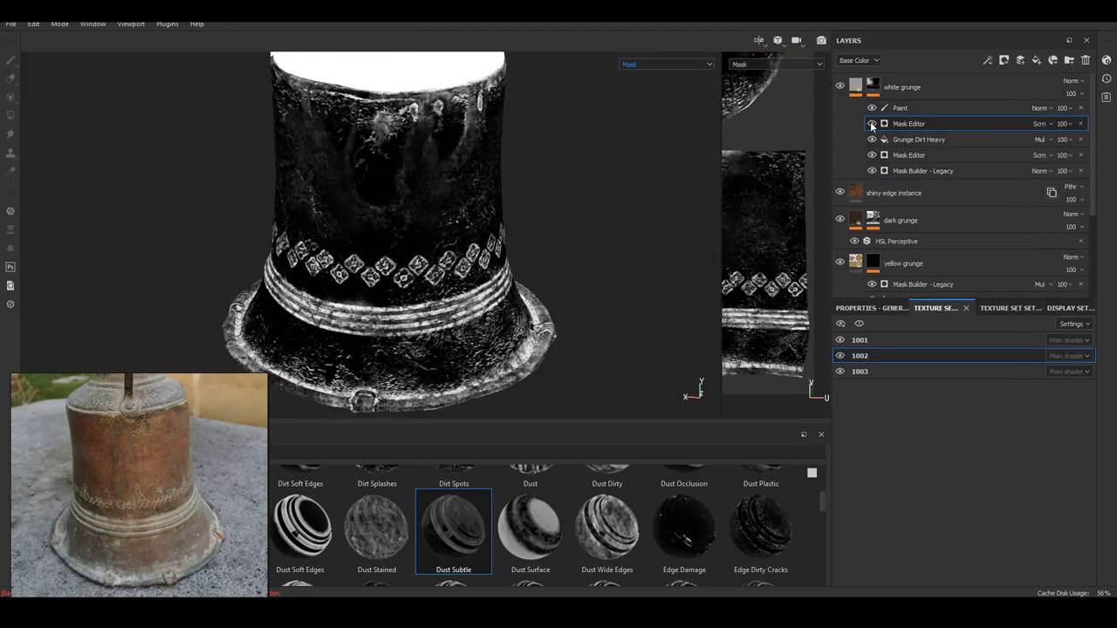
mouse_move(663, 262)
left_mouse_down("alt")
mouse_move(655, 282)
mouse_move(628, 197)
left_mouse_up("alt")
Step: Lower the Dust Subtle mask's opacity to 45 while previewing the copper material
key("m")
scroll(629, 198, "up", 2)
left_click(1070, 123)
left_click(1079, 145)
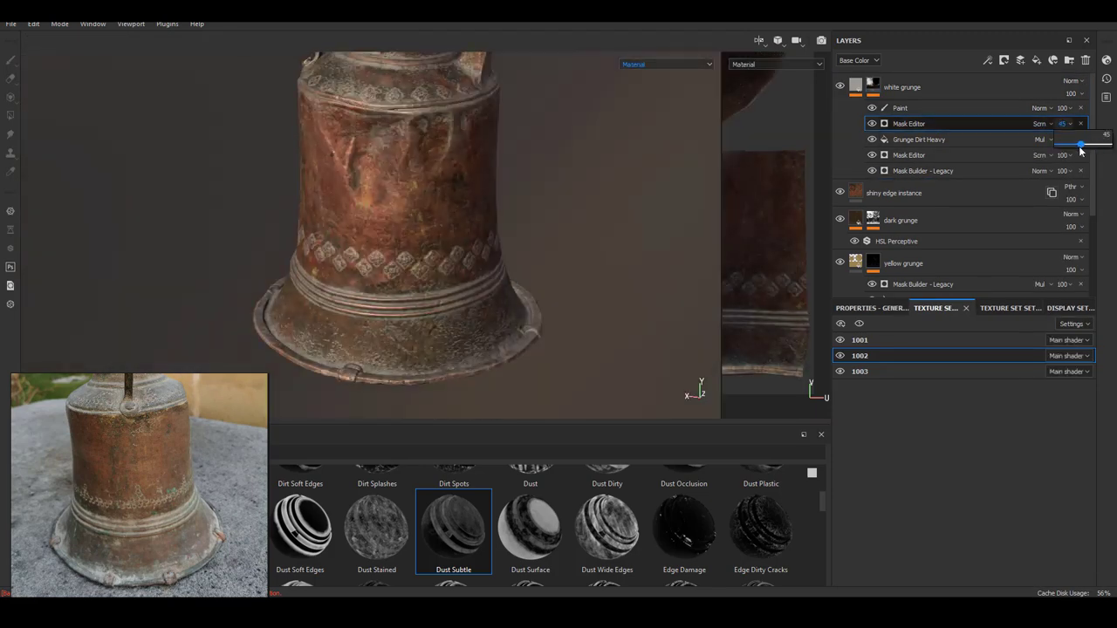
scroll(509, 155, "down", 3)
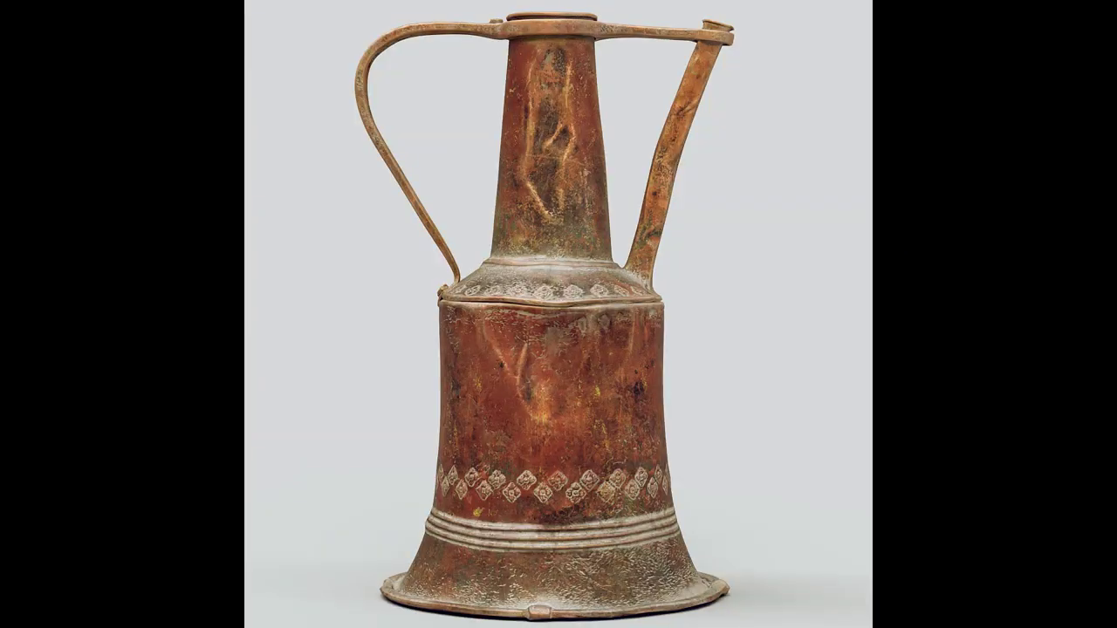